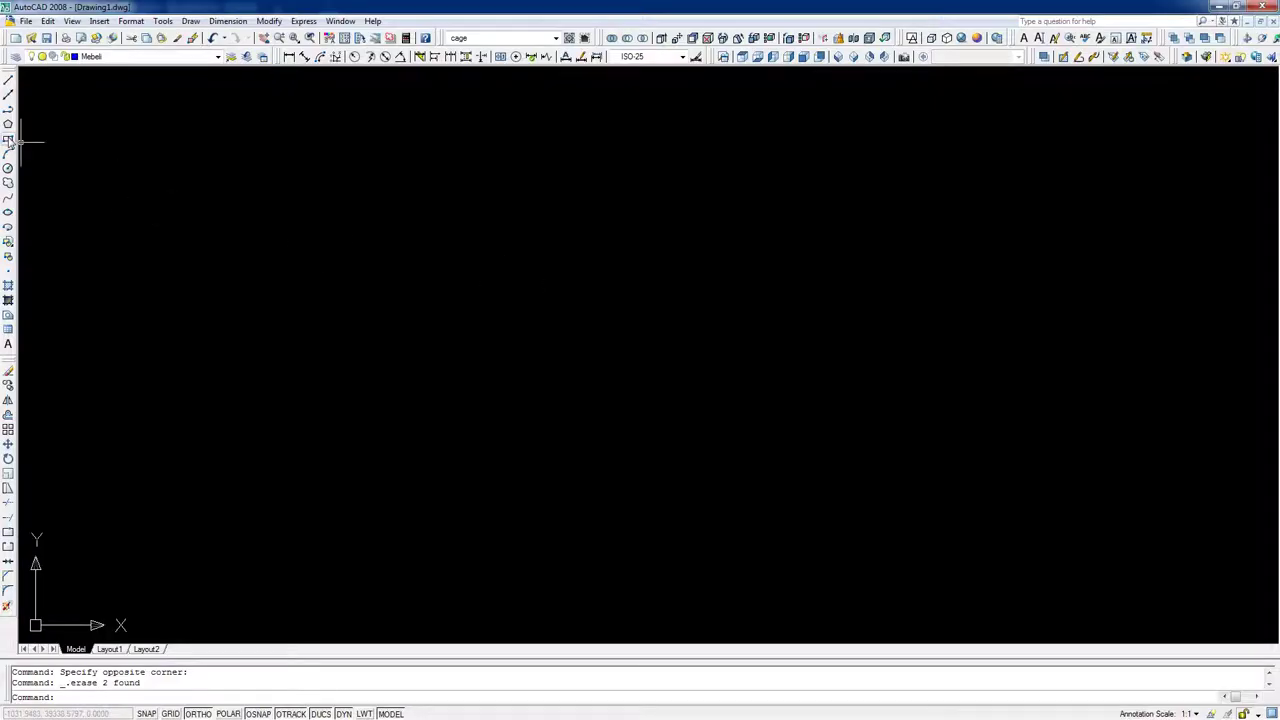
- Draw the desk top as a 1400 × 36 rectangle
{"action": "left_click", "coordinate": [110, 129]}
{"action": "type", "text": "1400,36"}
{"action": "key", "text": "Return"}
- Draw the 250 × 700 side panel and move it under the top's left end
{"action": "left_click", "coordinate": [8, 138]}
{"action": "left_click", "coordinate": [831, 430]}
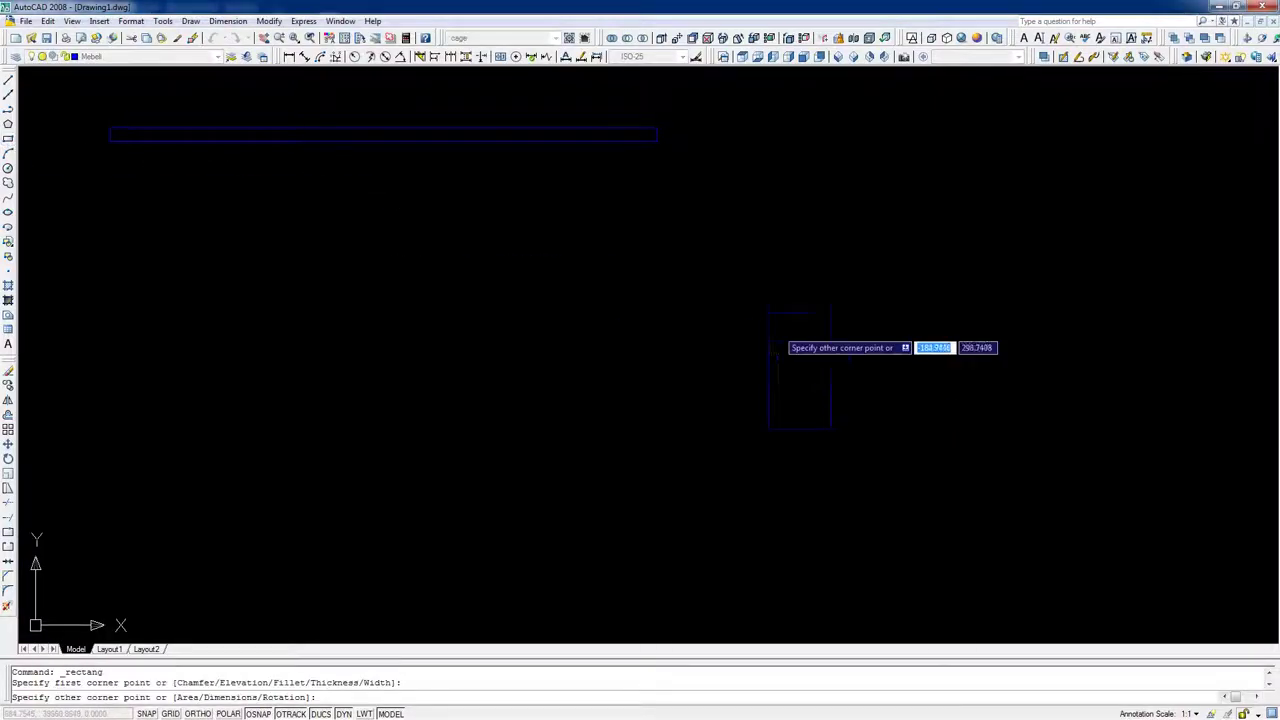
{"action": "type", "text": "25000"}
{"action": "key", "text": "Return"}
{"action": "left_click", "coordinate": [8, 443]}
{"action": "left_click_drag", "start_coordinate": [950, 460], "coordinate": [823, 157]}
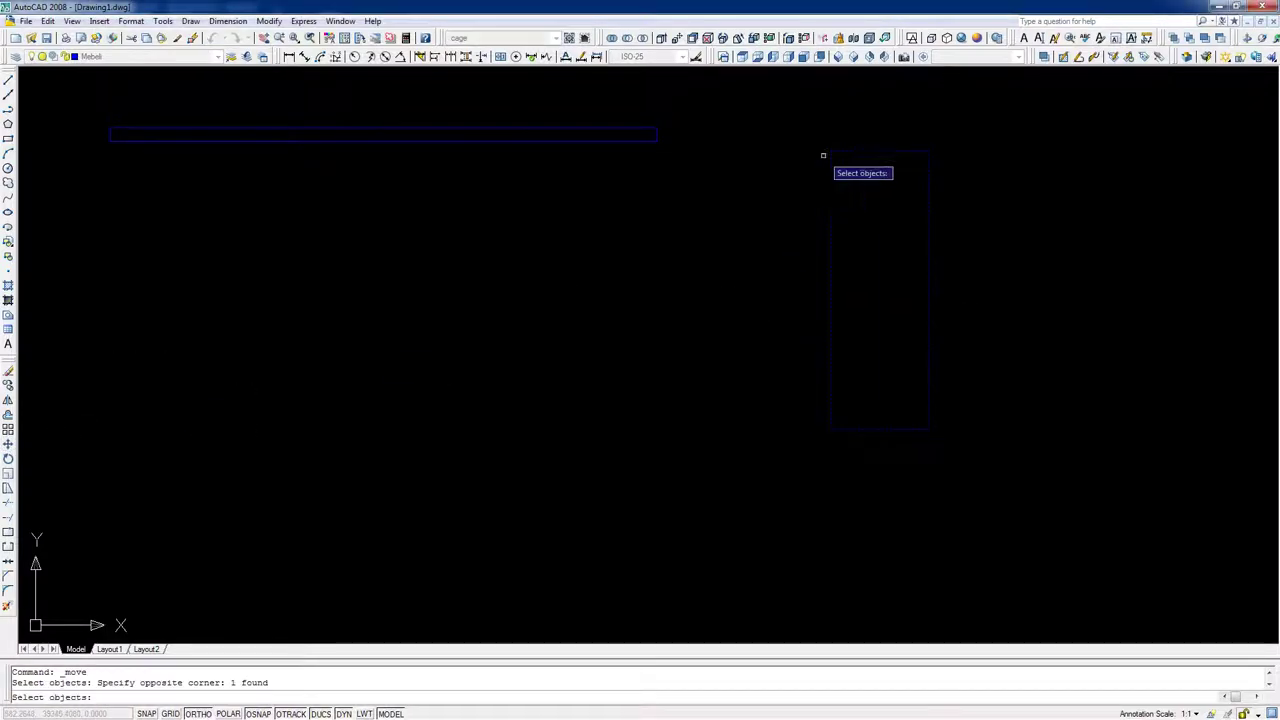
{"action": "left_click", "coordinate": [829, 143]}
{"action": "left_click", "coordinate": [110, 143]}
- Draw the 36 × 714 leg and place it under the top's right end
{"action": "left_click", "coordinate": [8, 138]}
{"action": "left_click", "coordinate": [851, 465]}
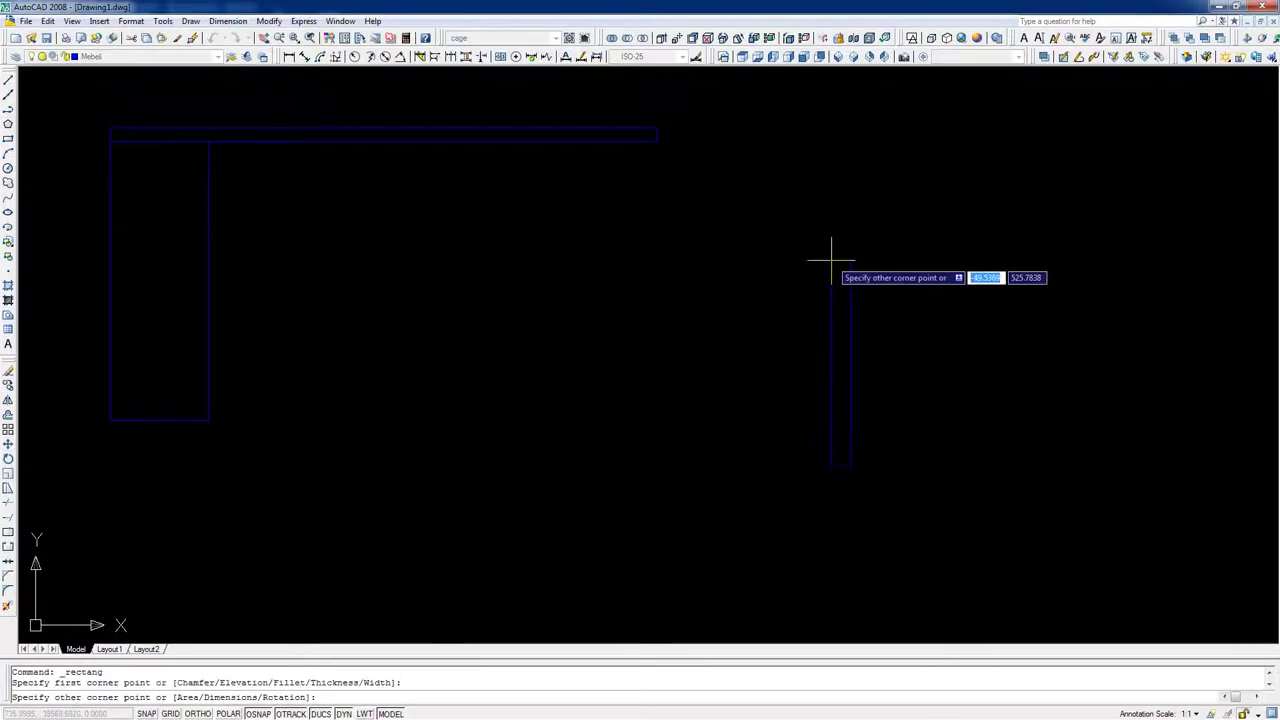
{"action": "type", "text": "36,714"}
{"action": "key", "text": "Return"}
{"action": "left_click", "coordinate": [8, 443]}
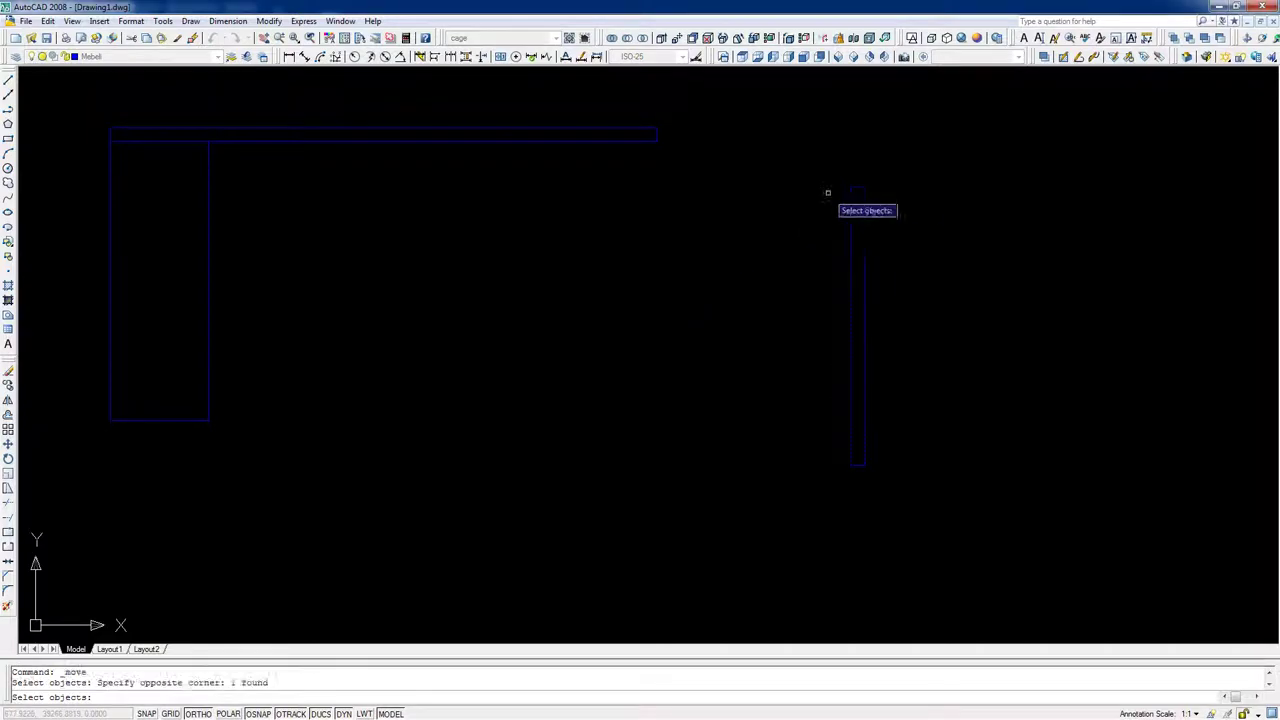
{"action": "left_click", "coordinate": [851, 186]}
{"action": "mouse_move", "coordinate": [829, 194]}
{"action": "left_mouse_down"}
{"action": "mouse_move", "coordinate": [870, 205]}
{"action": "mouse_move", "coordinate": [856, 192]}
{"action": "left_mouse_up"}
{"action": "key", "text": "Escape"}
{"action": "left_click", "coordinate": [8, 443]}
{"action": "key", "text": "Return"}
{"action": "left_click", "coordinate": [865, 186]}
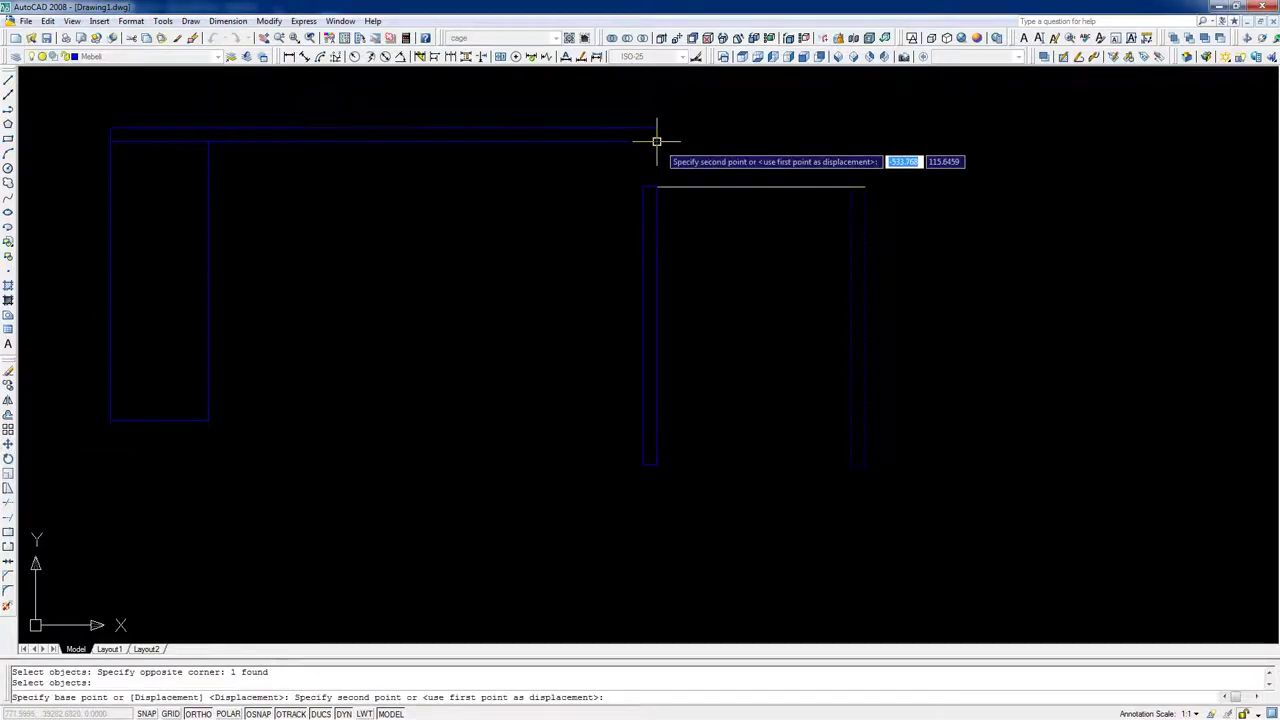
{"action": "left_click", "coordinate": [657, 141]}
- Draw the 1114-wide back panel and move it under the top
{"action": "left_click", "coordinate": [8, 138]}
{"action": "left_click", "coordinate": [750, 280]}
{"action": "type", "text": "1114"}
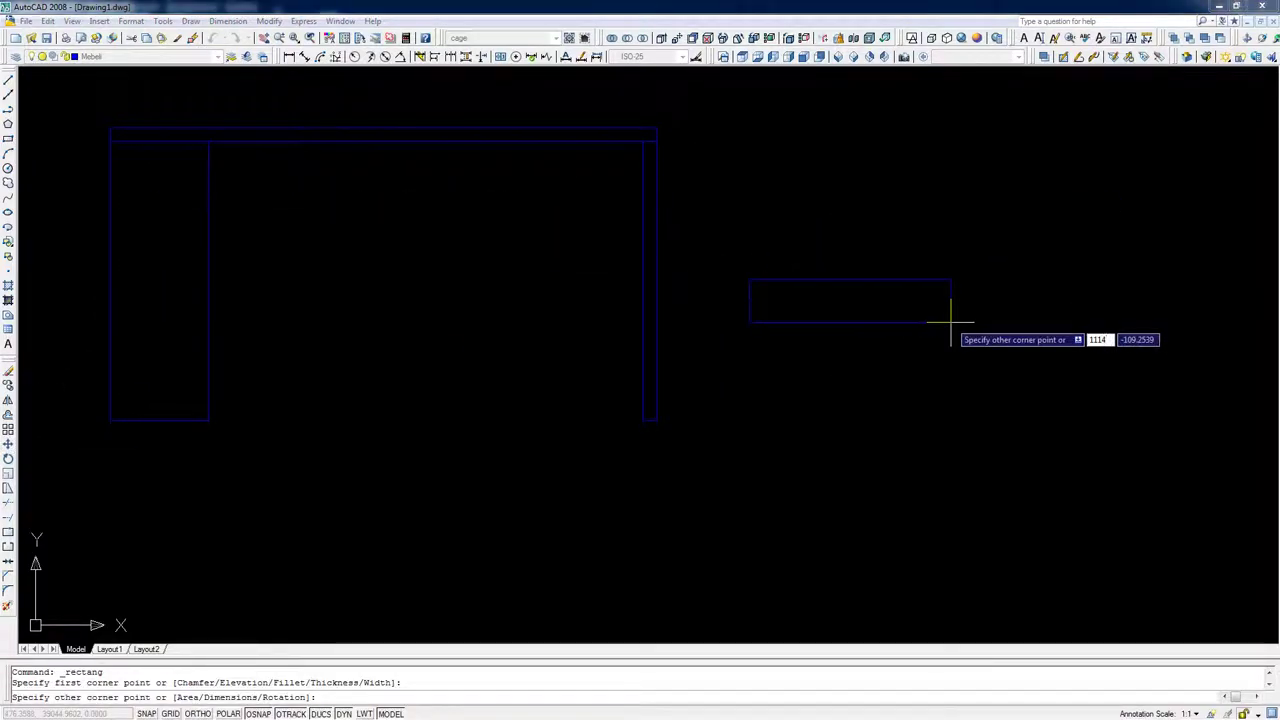
{"action": "type", "text": "315"}
{"action": "key", "text": "Return"}
{"action": "left_click", "coordinate": [8, 443]}
{"action": "left_click_drag", "start_coordinate": [790, 152], "coordinate": [748, 188]}
{"action": "left_click", "coordinate": [750, 157]}
{"action": "left_click", "coordinate": [208, 143]}
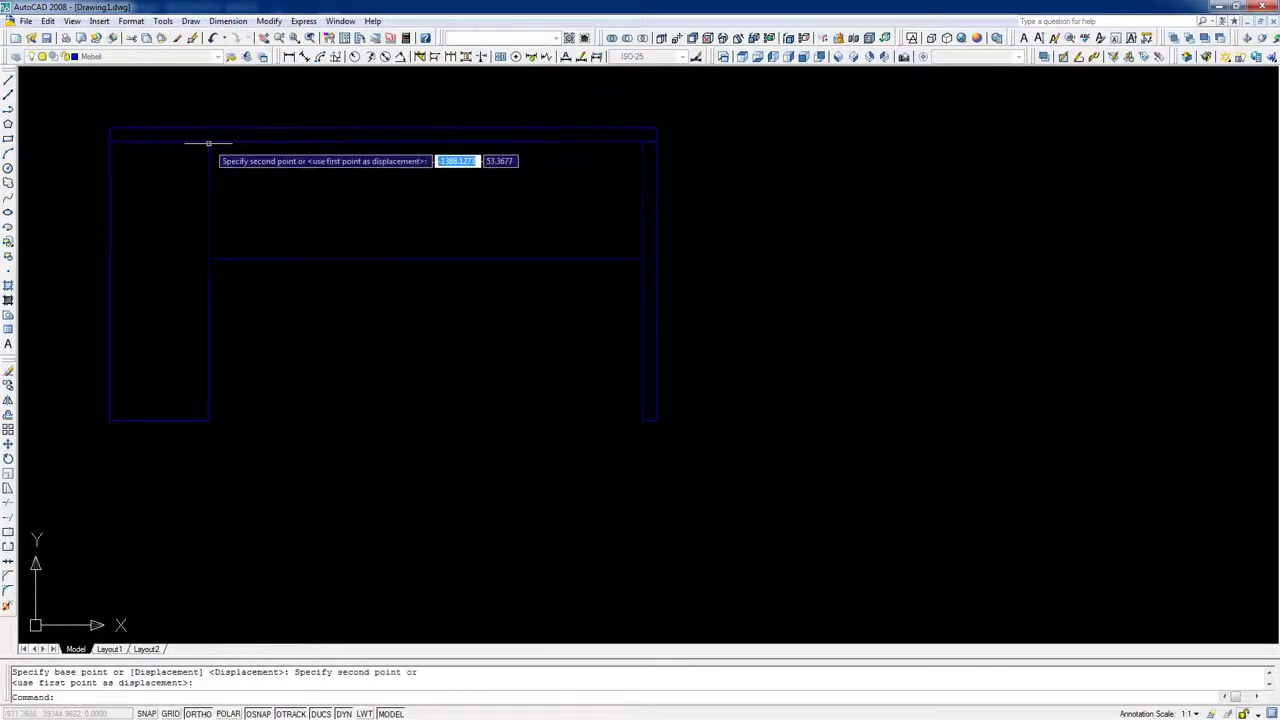
- Draw the 250 × 420 tall box and place it under the back panel's right end
{"action": "left_click", "coordinate": [8, 138]}
{"action": "left_click", "coordinate": [762, 448]}
{"action": "type", "text": "250"}
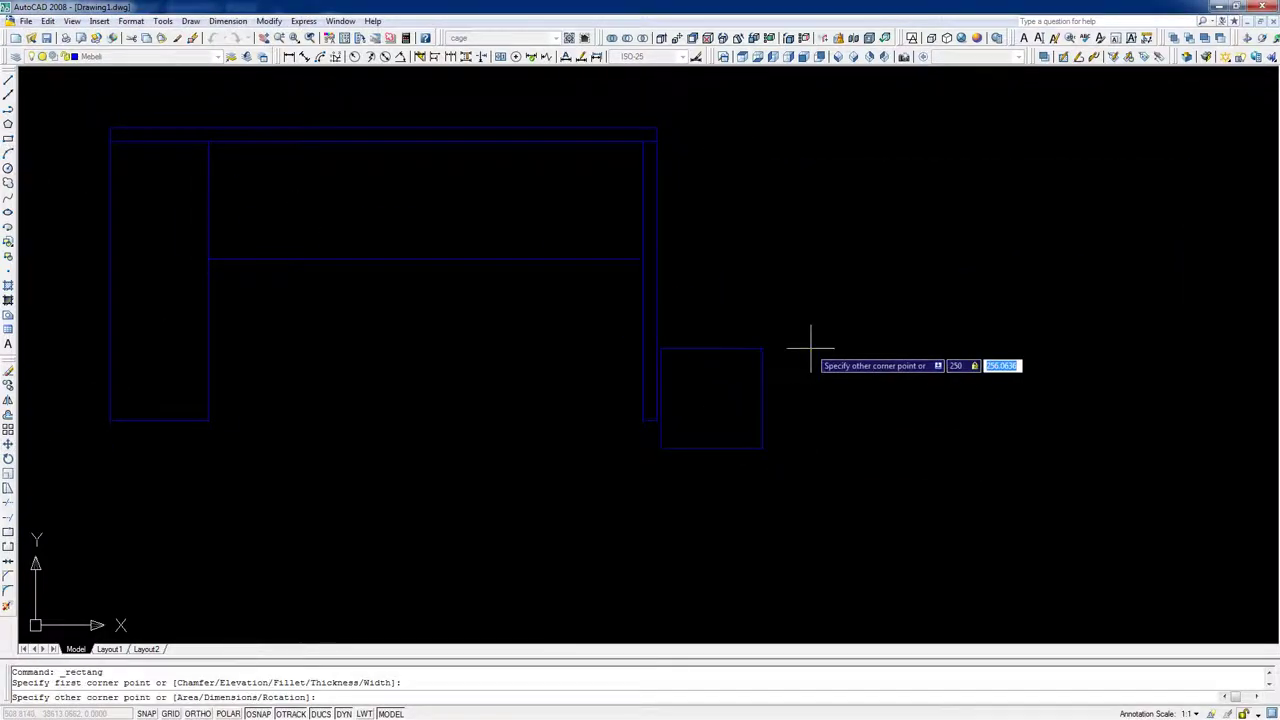
{"action": "type", "text": "420"}
{"action": "key", "text": "Return"}
{"action": "left_click", "coordinate": [8, 443]}
{"action": "left_click", "coordinate": [860, 287]}
{"action": "left_click", "coordinate": [640, 260]}
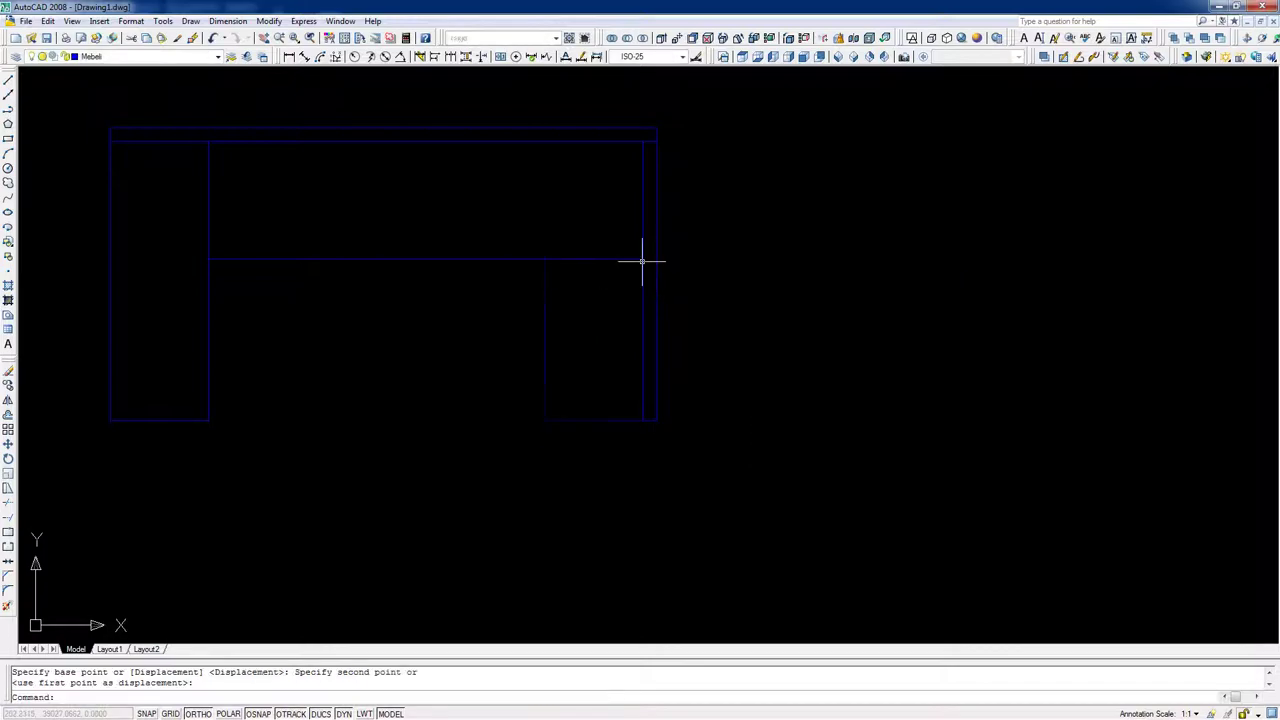
{"action": "left_click", "coordinate": [8, 138]}
- Draw the 250 × 36 bottom rail and place it under the tall box
{"action": "left_click", "coordinate": [808, 427]}
{"action": "type", "text": "36"}
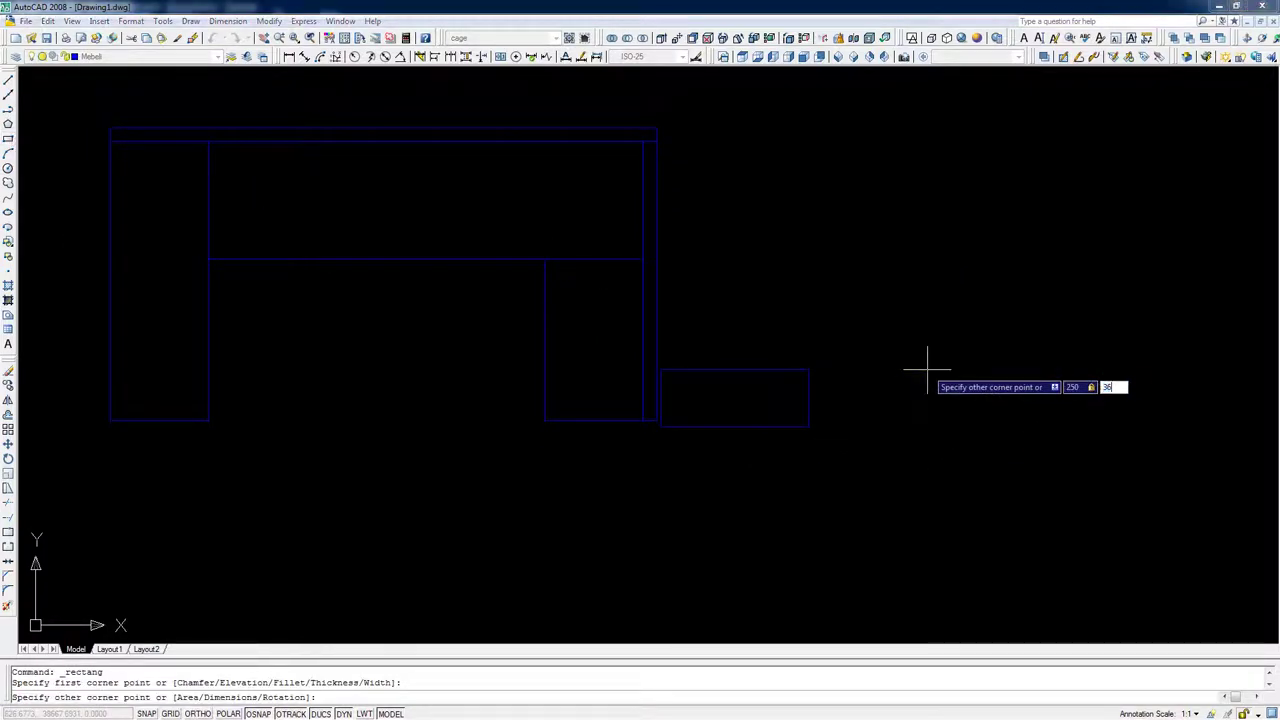
{"action": "key", "text": "Return"}
{"action": "left_click", "coordinate": [8, 443]}
{"action": "left_click_drag", "start_coordinate": [580, 465], "coordinate": [908, 437]}
{"action": "left_click", "coordinate": [903, 427]}
{"action": "left_click", "coordinate": [640, 420]}
- On layer Стена, draw an 1800-long floor line
{"action": "left_click", "coordinate": [218, 57]}
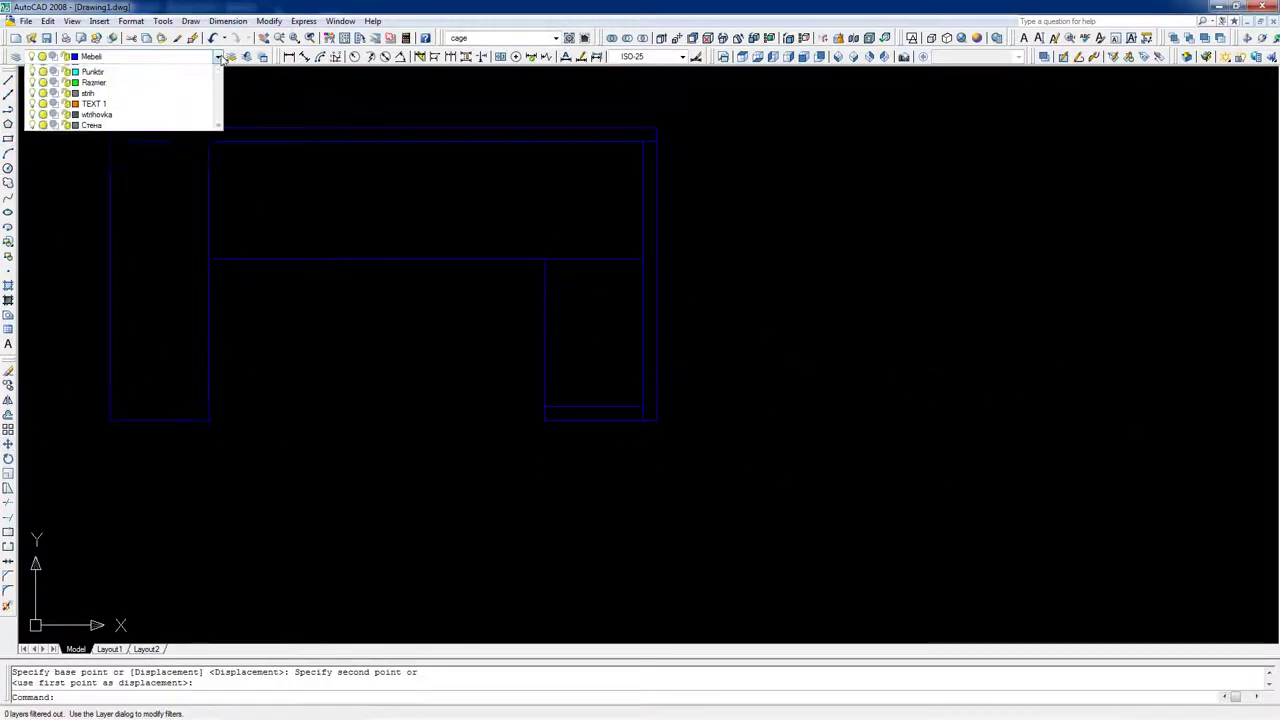
{"action": "left_click", "coordinate": [91, 125]}
{"action": "left_click", "coordinate": [8, 79]}
{"action": "left_click", "coordinate": [689, 476]}
{"action": "type", "text": "1800"}
{"action": "key", "text": "Return"}
{"action": "key", "text": "Return"}
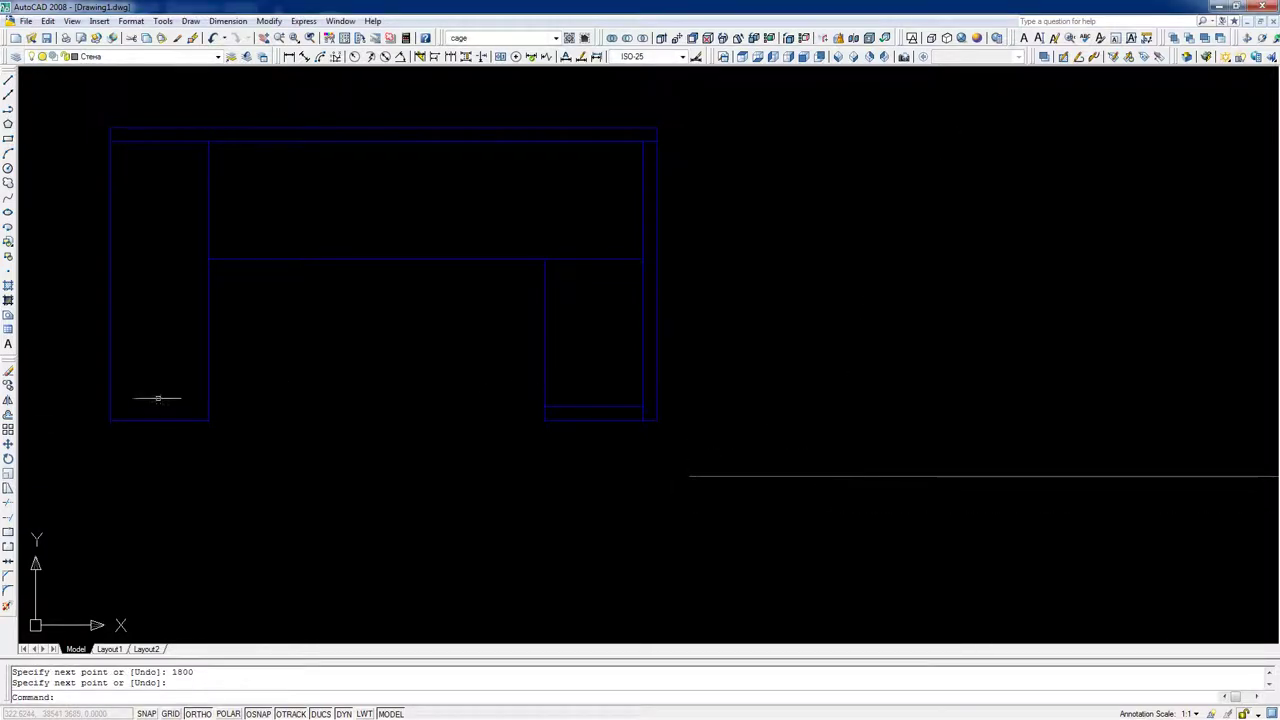
- Move the floor line under the desk with a 200 shift, then make Mebeli 2 current
{"action": "left_click", "coordinate": [8, 443]}
{"action": "key", "text": "Return"}
{"action": "left_click", "coordinate": [689, 476]}
{"action": "left_click", "coordinate": [110, 420]}
{"action": "key", "text": "Return"}
{"action": "left_click", "coordinate": [762, 420]}
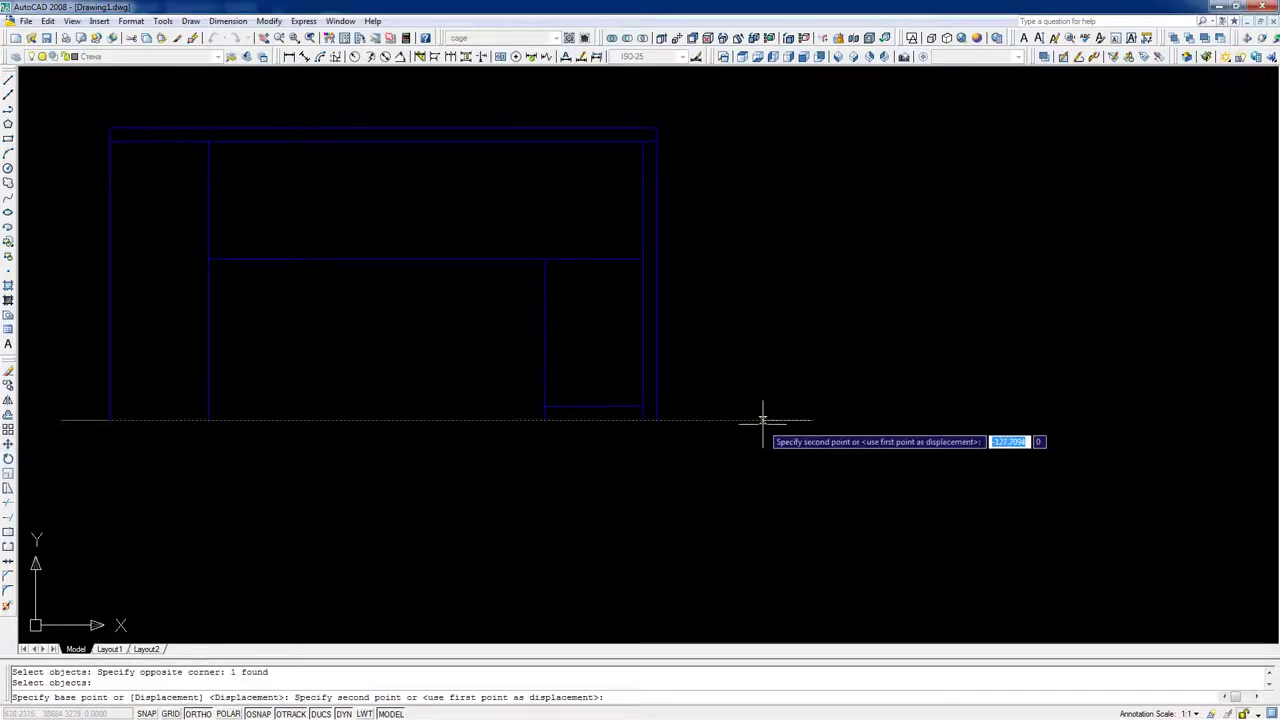
{"action": "type", "text": "200"}
{"action": "key", "text": "Return"}
{"action": "left_click", "coordinate": [218, 57]}
{"action": "left_click", "coordinate": [100, 111]}
- Draw the 600 × 36 red side top to the right of the front view
{"action": "middle_click_drag", "start_coordinate": [242, 126], "coordinate": [174, 216]}
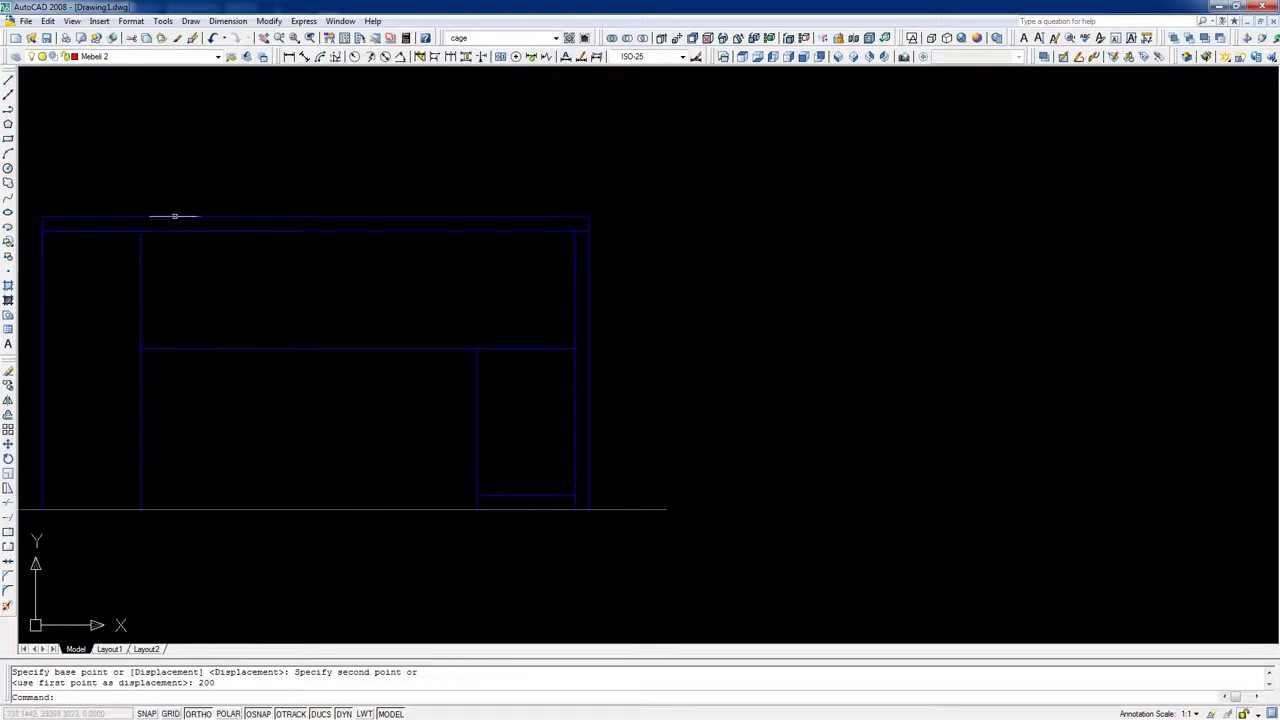
{"action": "left_click", "coordinate": [8, 138]}
{"action": "left_click", "coordinate": [737, 224]}
{"action": "type", "text": "@600,36"}
{"action": "key", "text": "Return"}
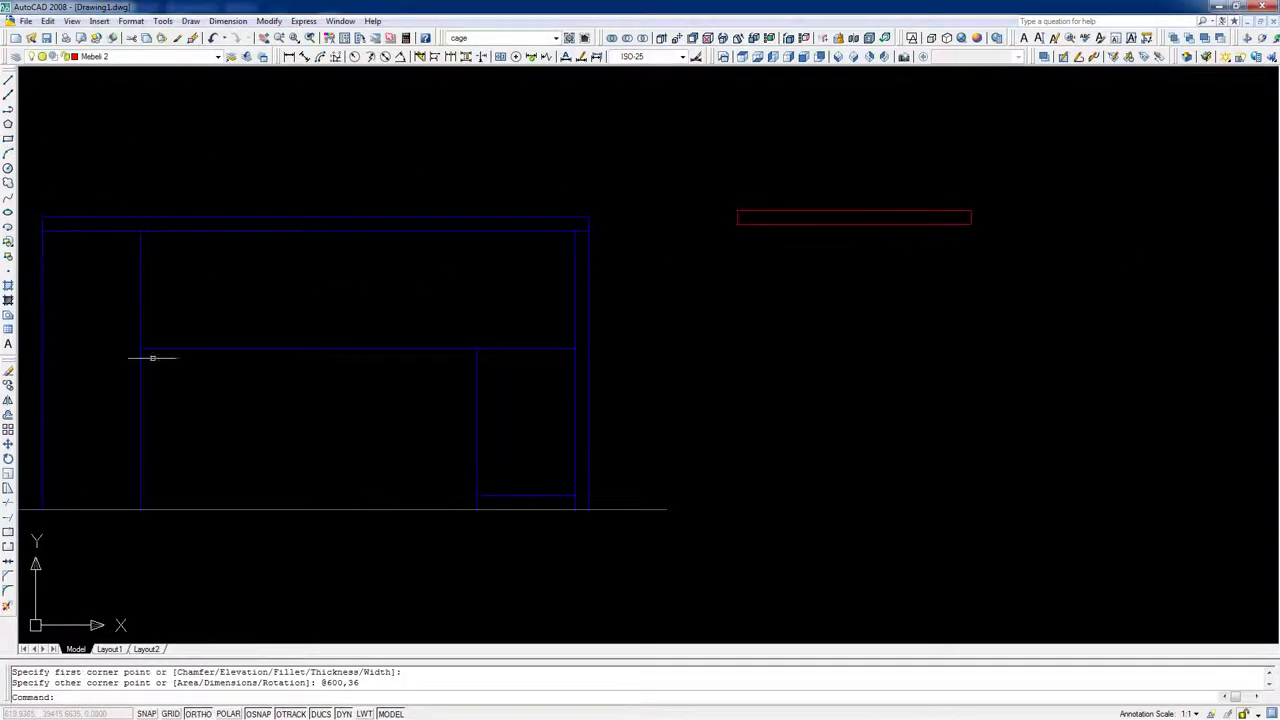
- Align the side top with the front view's top, 800 to the right
{"action": "left_click", "coordinate": [8, 443]}
{"action": "key", "text": "Return"}
{"action": "left_click", "coordinate": [737, 217]}
{"action": "left_click", "coordinate": [588, 217]}
{"action": "left_click", "coordinate": [8, 443]}
{"action": "key", "text": "Return"}
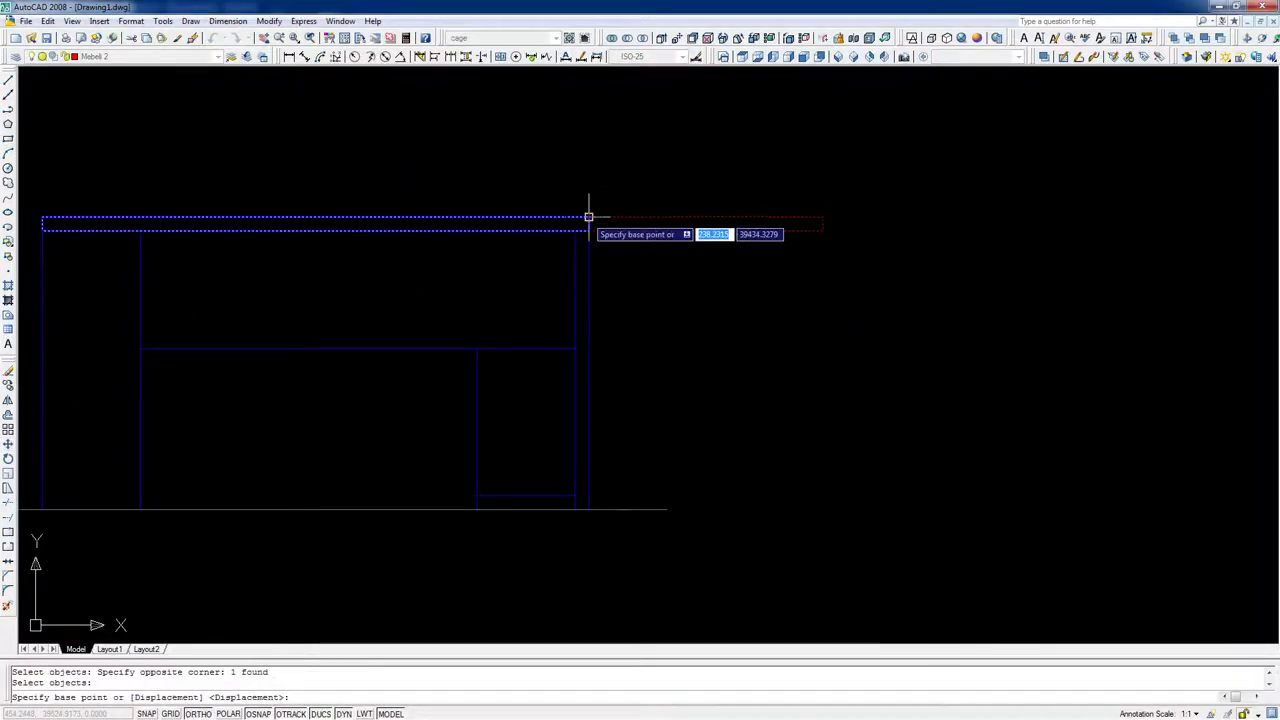
{"action": "left_click", "coordinate": [588, 217]}
{"action": "type", "text": "800"}
{"action": "key", "text": "Return"}
- Draw an 18 × 720 side leg and place it under the side top's left end
{"action": "left_click", "coordinate": [8, 138]}
{"action": "left_click", "coordinate": [838, 485]}
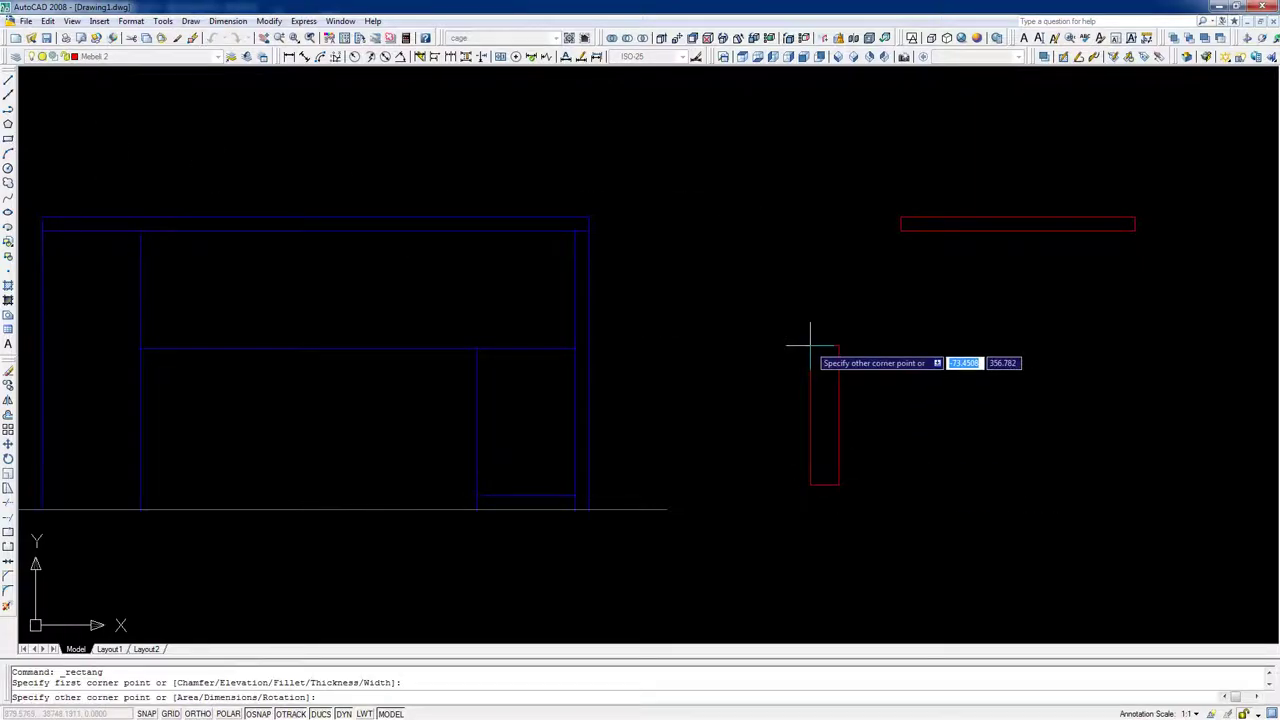
{"action": "type", "text": "-18"}
{"action": "key", "text": "Tab"}
{"action": "type", "text": "720"}
{"action": "key", "text": "Return"}
{"action": "left_click", "coordinate": [8, 443]}
{"action": "left_click", "coordinate": [815, 320]}
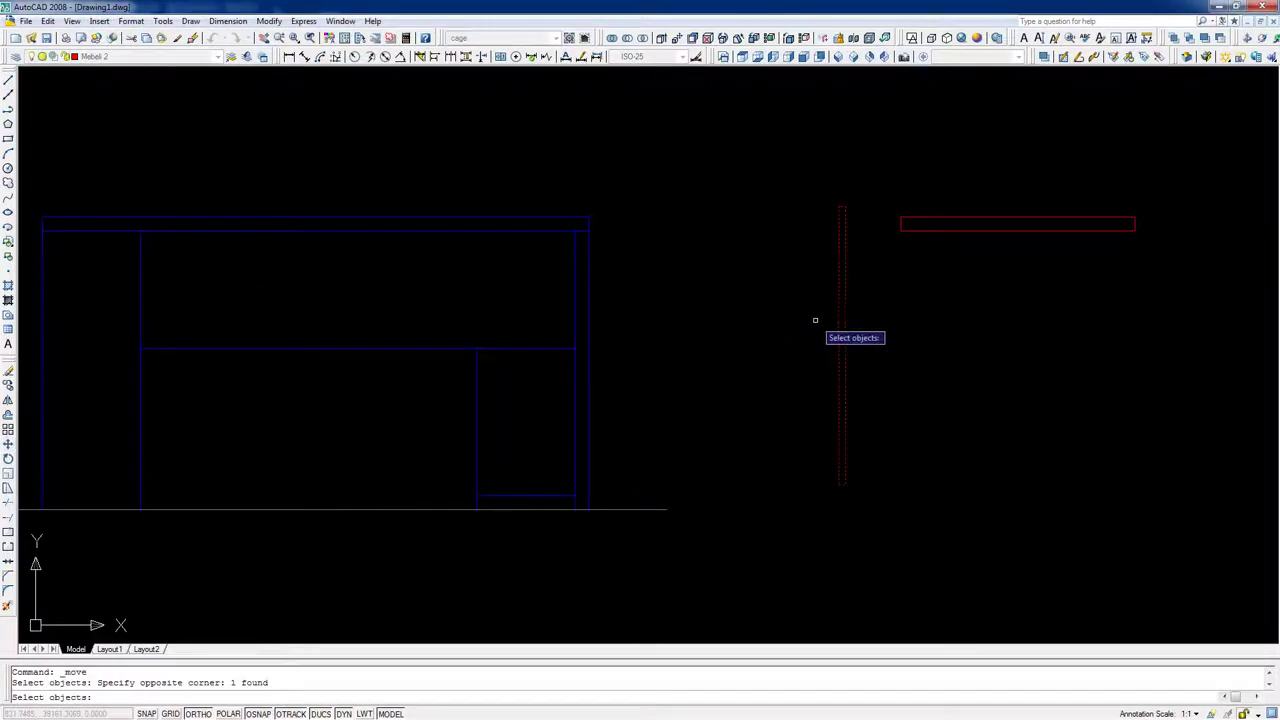
{"action": "key", "text": "Return"}
{"action": "left_click", "coordinate": [838, 207]}
{"action": "left_click", "coordinate": [900, 230]}
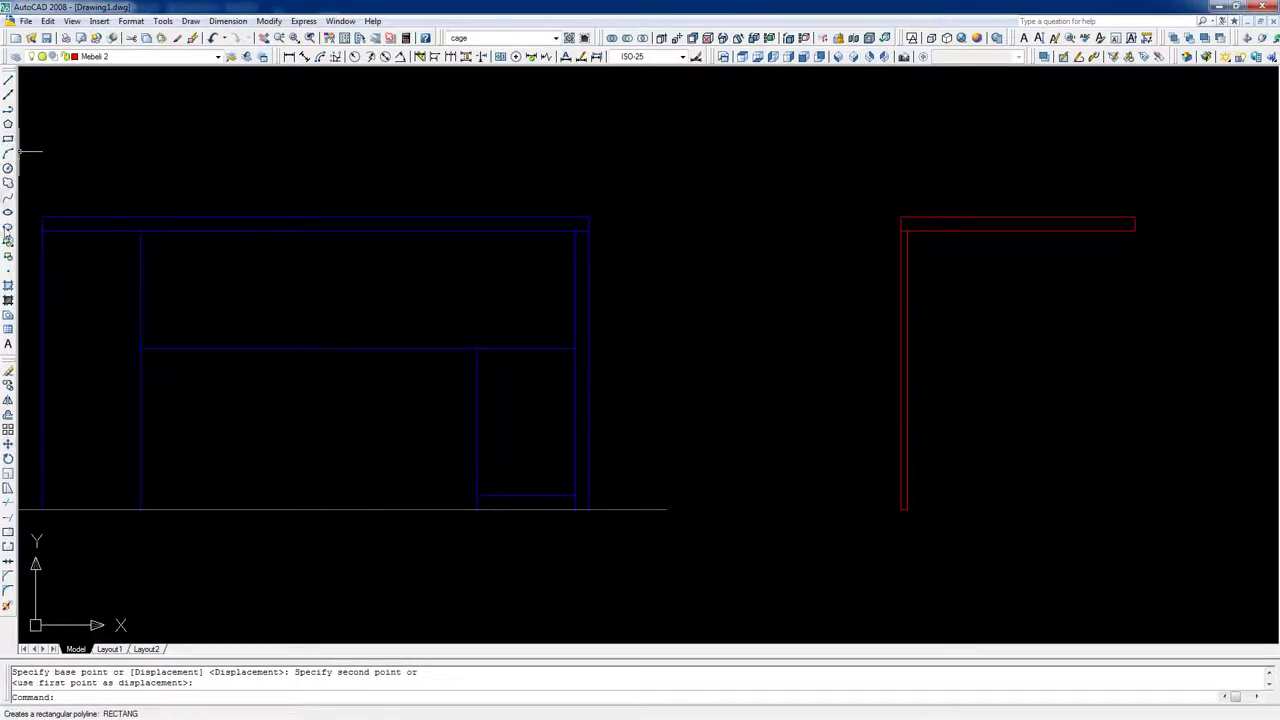
- Mirror the side leg about the top's middle to create the opposite leg
{"action": "left_click", "coordinate": [8, 399]}
{"action": "left_click", "coordinate": [904, 372]}
{"action": "left_click", "coordinate": [1018, 230]}
{"action": "left_click", "coordinate": [1017, 300]}
{"action": "key", "text": "Return"}
- Draw the bottom rail and place it at the side frame's bottom
{"action": "left_click", "coordinate": [8, 138]}
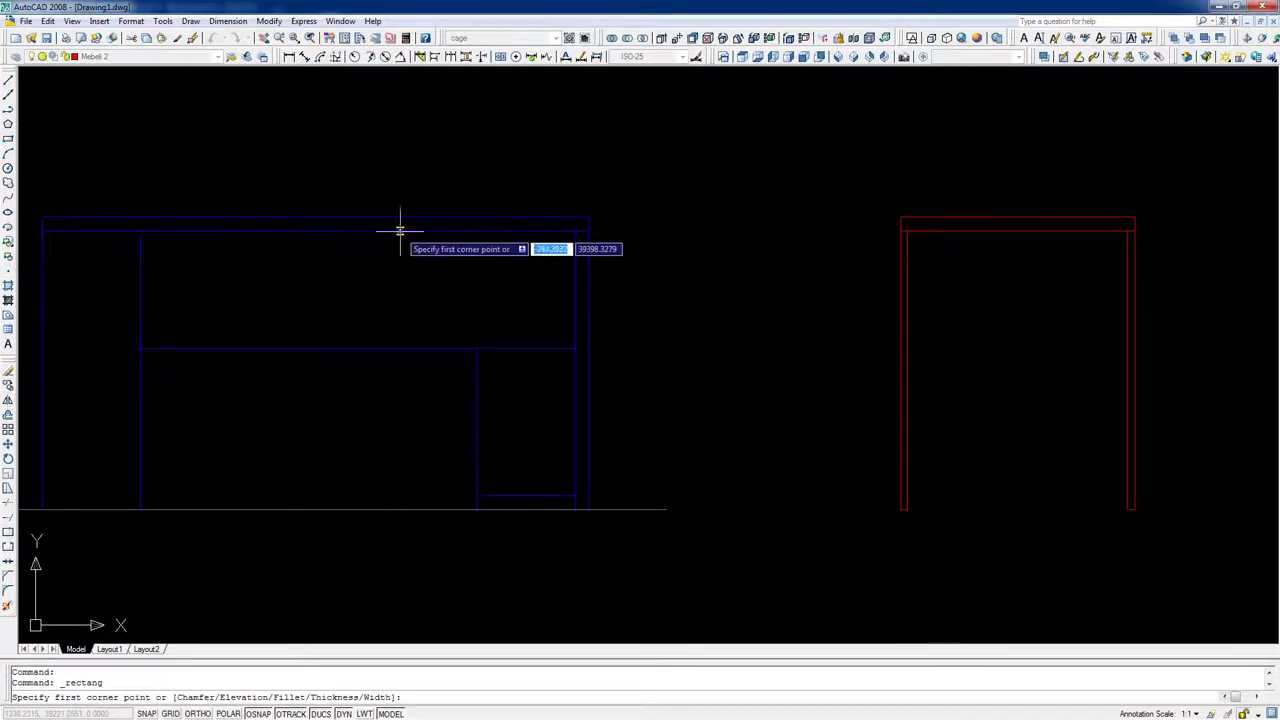
{"action": "left_click", "coordinate": [679, 358]}
{"action": "key", "text": "Return"}
{"action": "left_click", "coordinate": [8, 443]}
{"action": "left_click", "coordinate": [735, 365]}
{"action": "key", "text": "Return"}
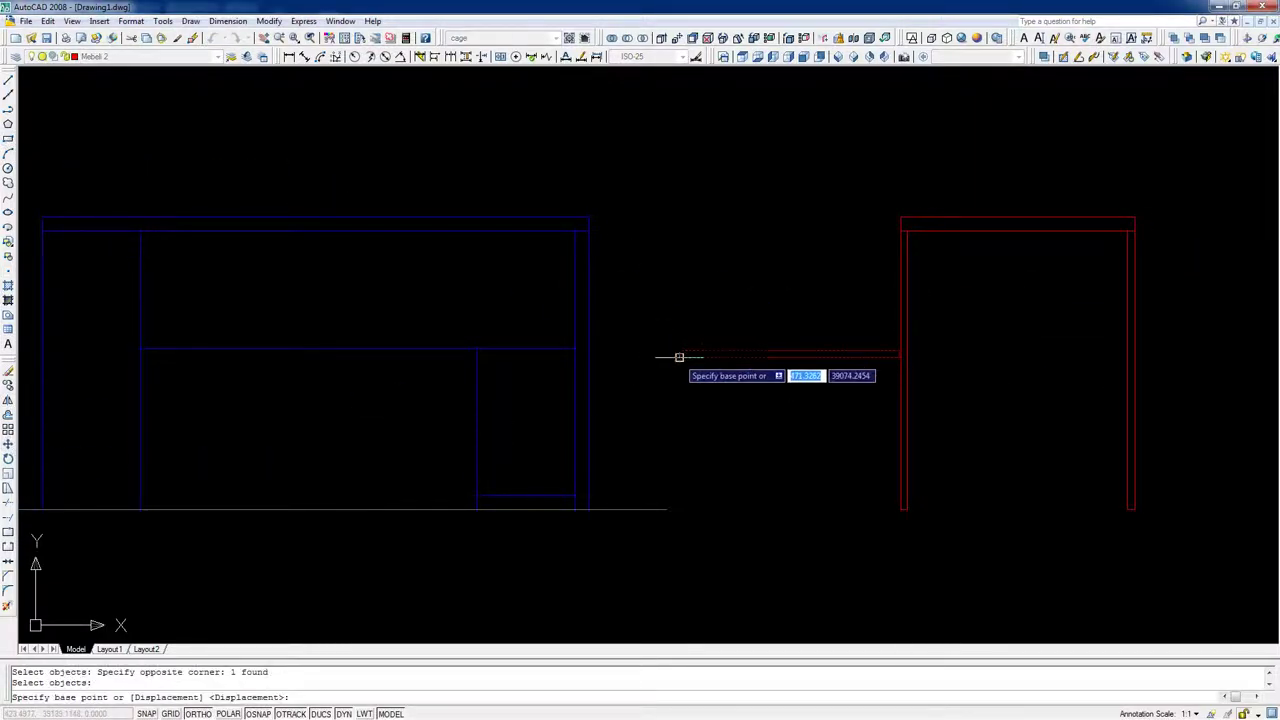
{"action": "left_click", "coordinate": [680, 358]}
{"action": "left_click", "coordinate": [904, 502]}
- On layer Стена, draw a 1000-long floor line
{"action": "left_click", "coordinate": [150, 56]}
{"action": "left_click", "coordinate": [120, 164]}
{"action": "left_click", "coordinate": [8, 80]}
{"action": "left_click", "coordinate": [689, 570]}
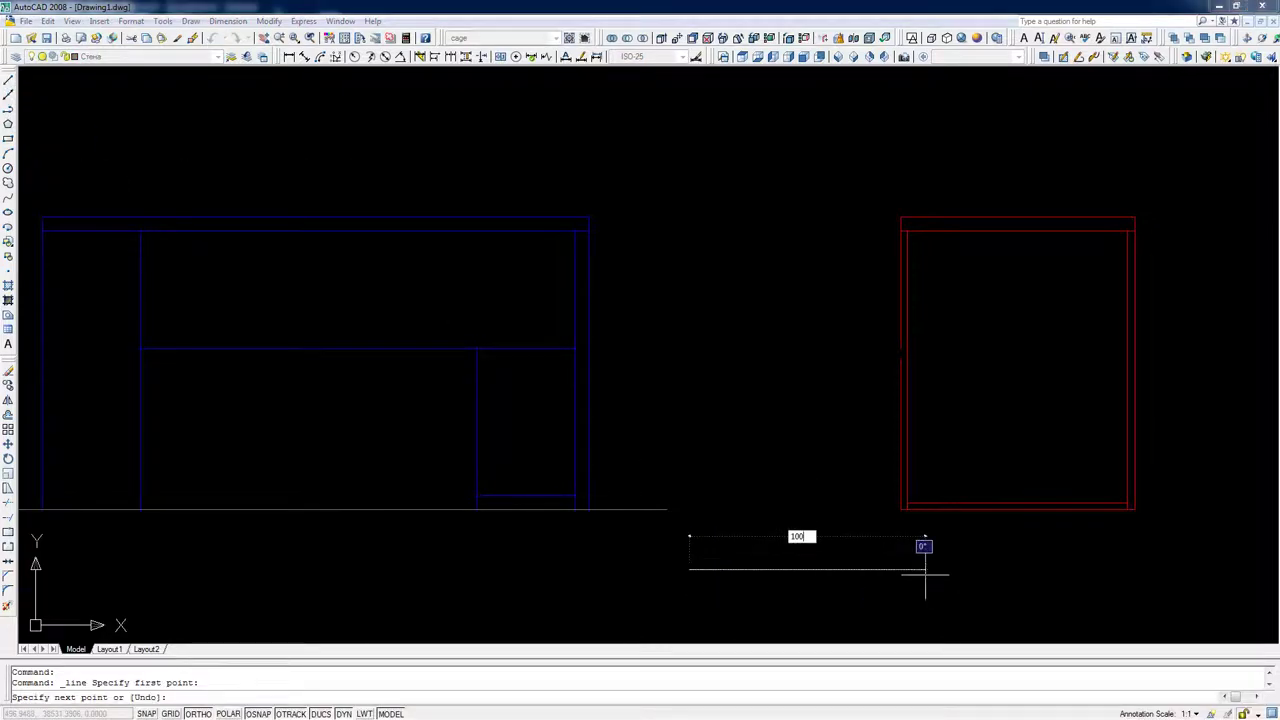
{"action": "type", "text": "1000"}
{"action": "key", "text": "Return"}
- Move the floor line up to the side frame's bottom, shifted 200 to the left
{"action": "key", "text": "Return"}
{"action": "left_click", "coordinate": [8, 443]}
{"action": "left_click_drag", "start_coordinate": [280, 483], "coordinate": [740, 590]}
{"action": "key", "text": "Return"}
{"action": "left_click", "coordinate": [689, 570]}
{"action": "left_click", "coordinate": [904, 510]}
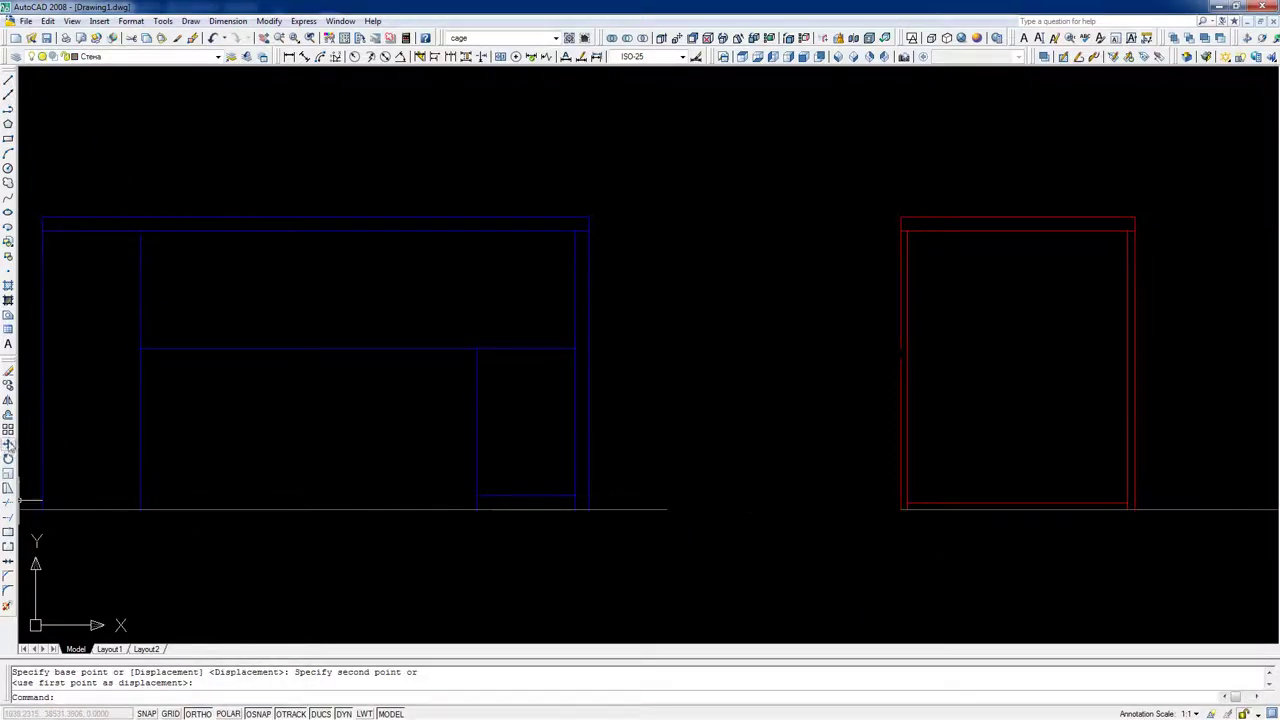
{"action": "key", "text": "Return"}
{"action": "left_click", "coordinate": [904, 510]}
{"action": "type", "text": "200"}
{"action": "key", "text": "Return"}
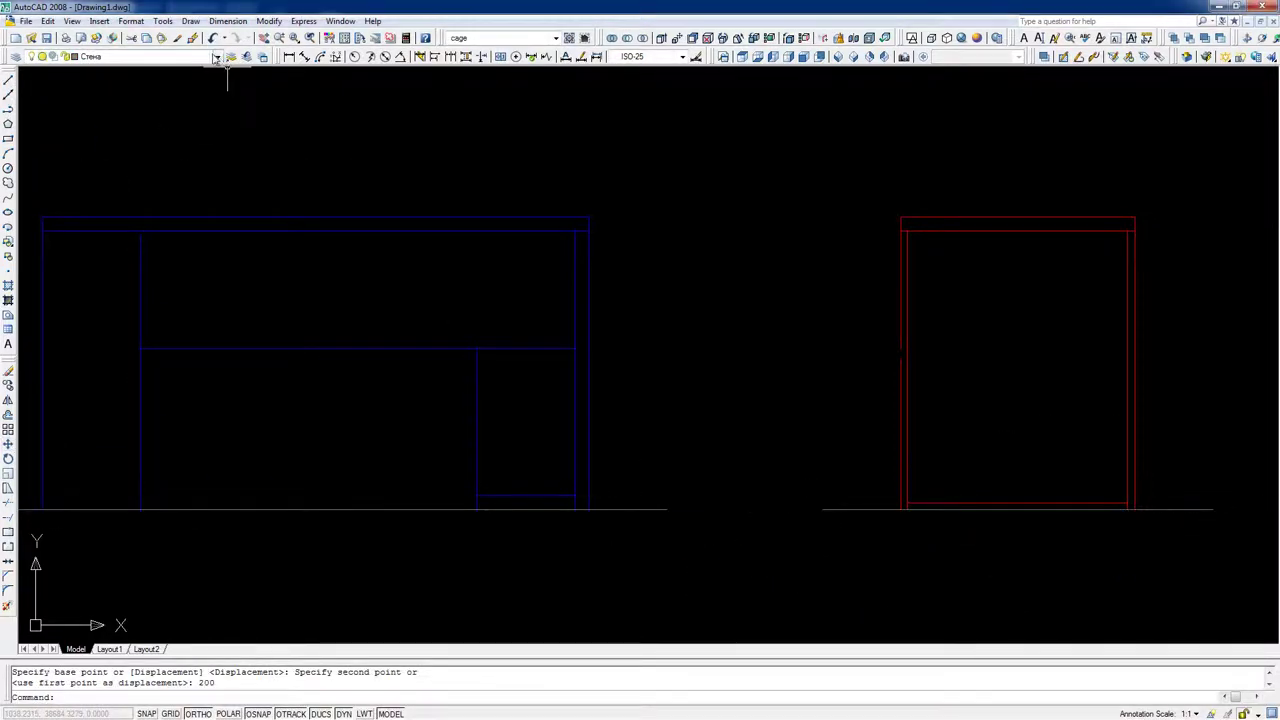
- On layer Mebeli 2, add a 180 × 18 base board at the frame's bottom left
{"action": "left_click", "coordinate": [216, 57]}
{"action": "left_click", "coordinate": [120, 111]}
{"action": "left_click", "coordinate": [8, 139]}
{"action": "left_click", "coordinate": [746, 455]}
{"action": "type", "text": "180"}
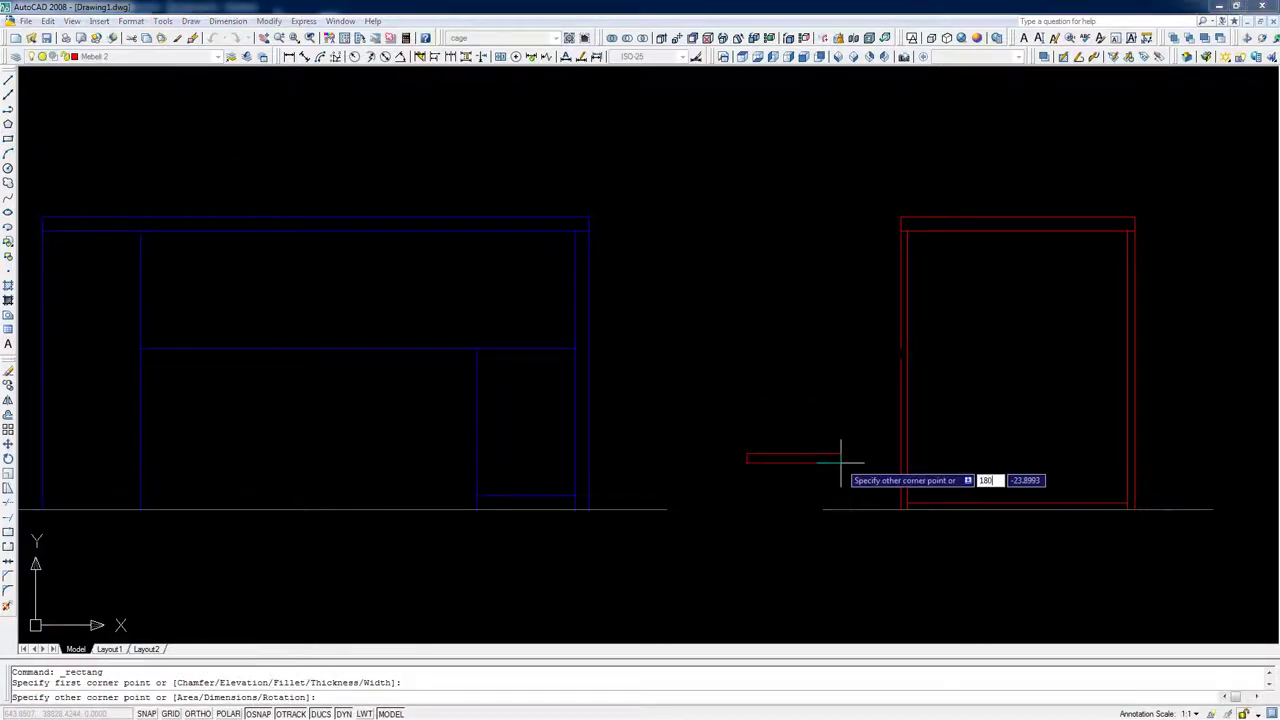
{"action": "key", "text": "Return"}
{"action": "left_click", "coordinate": [8, 443]}
{"action": "left_click_drag", "start_coordinate": [730, 440], "coordinate": [835, 470]}
{"action": "left_click", "coordinate": [747, 456]}
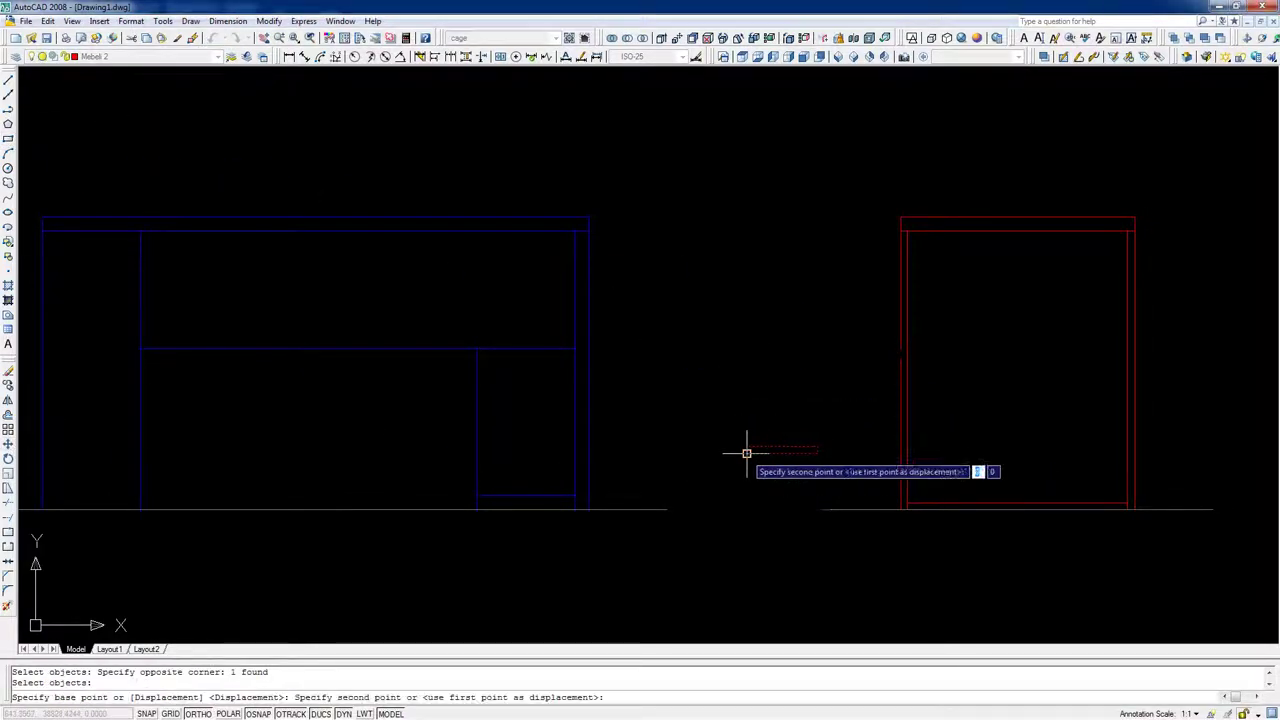
{"action": "left_click", "coordinate": [907, 495]}
{"action": "left_click", "coordinate": [8, 139]}
- Add a 360-long base board at the frame's bottom right and begin the 18 × 696 divider
{"action": "left_click", "coordinate": [654, 386]}
{"action": "type", "text": "360"}
{"action": "key", "text": "Return"}
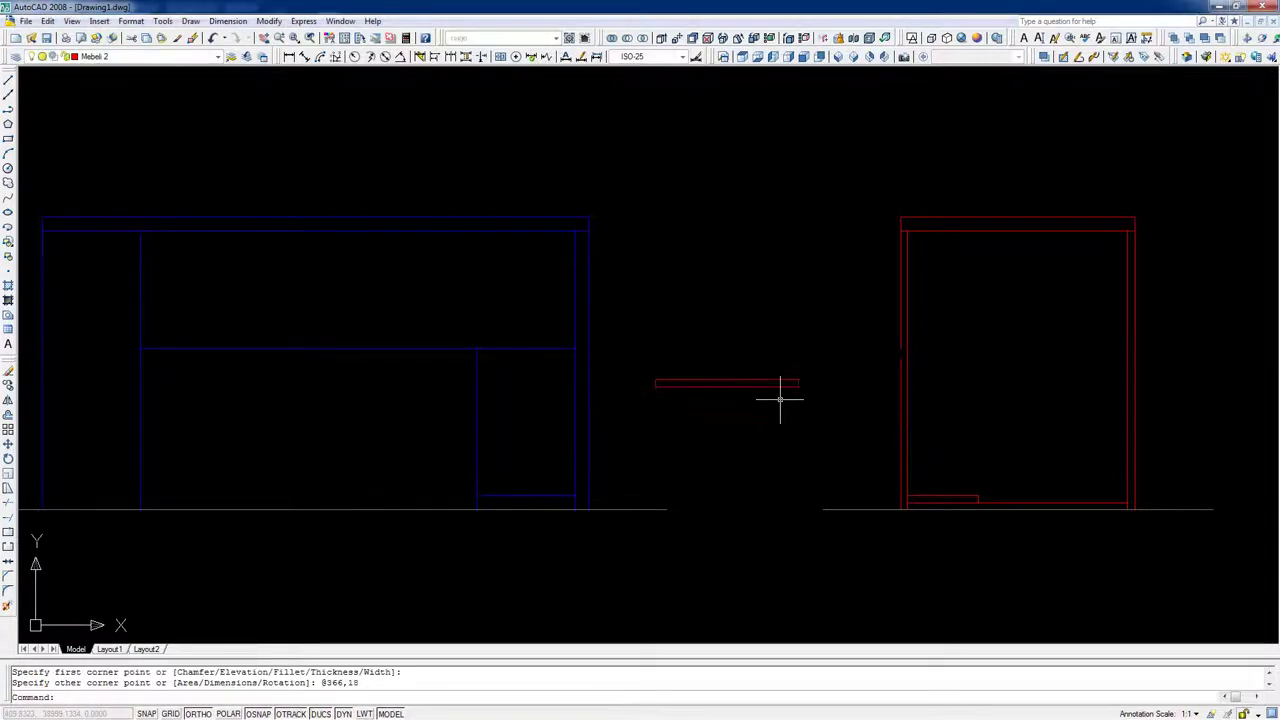
{"action": "left_click", "coordinate": [8, 443]}
{"action": "left_click_drag", "start_coordinate": [640, 370], "coordinate": [815, 400]}
{"action": "left_click", "coordinate": [800, 386]}
{"action": "left_click", "coordinate": [1127, 498]}
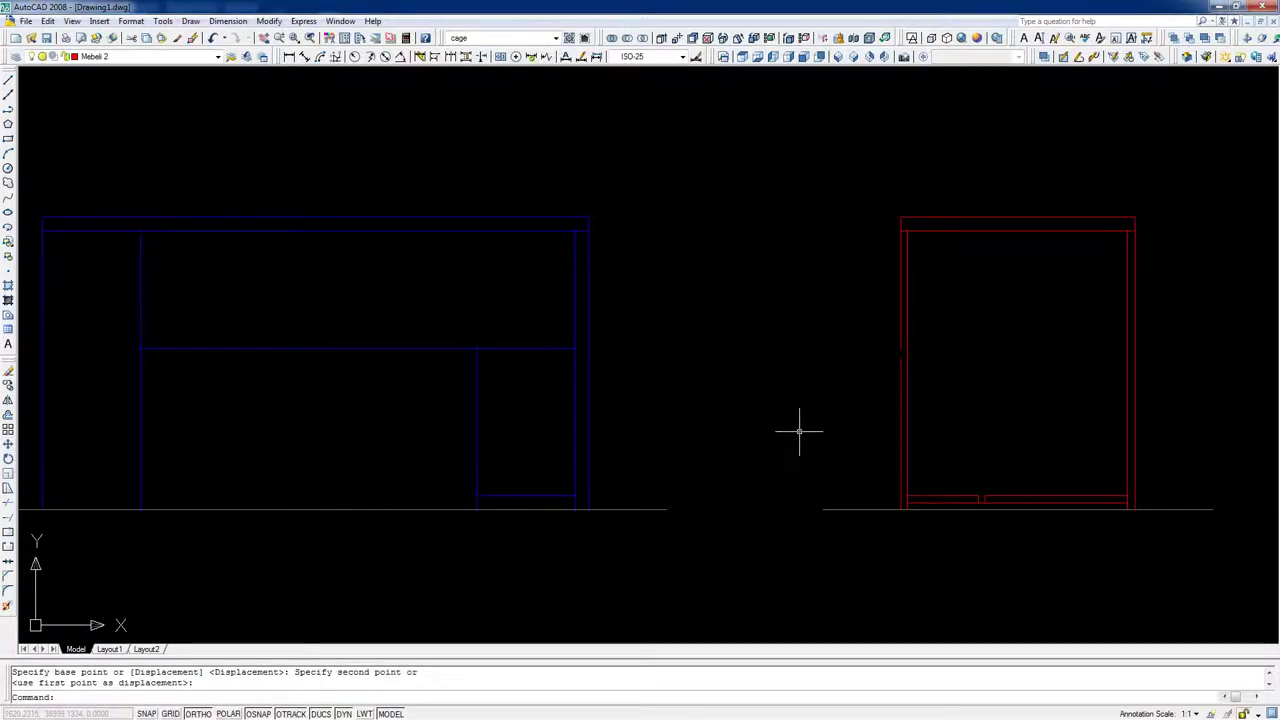
{"action": "left_click", "coordinate": [8, 139]}
{"action": "left_click", "coordinate": [780, 462]}
- Finish the 18 by 696 divider and move it into place inside the cabinet
{"action": "type", "text": "@18,696"}
{"action": "key", "text": "Return"}
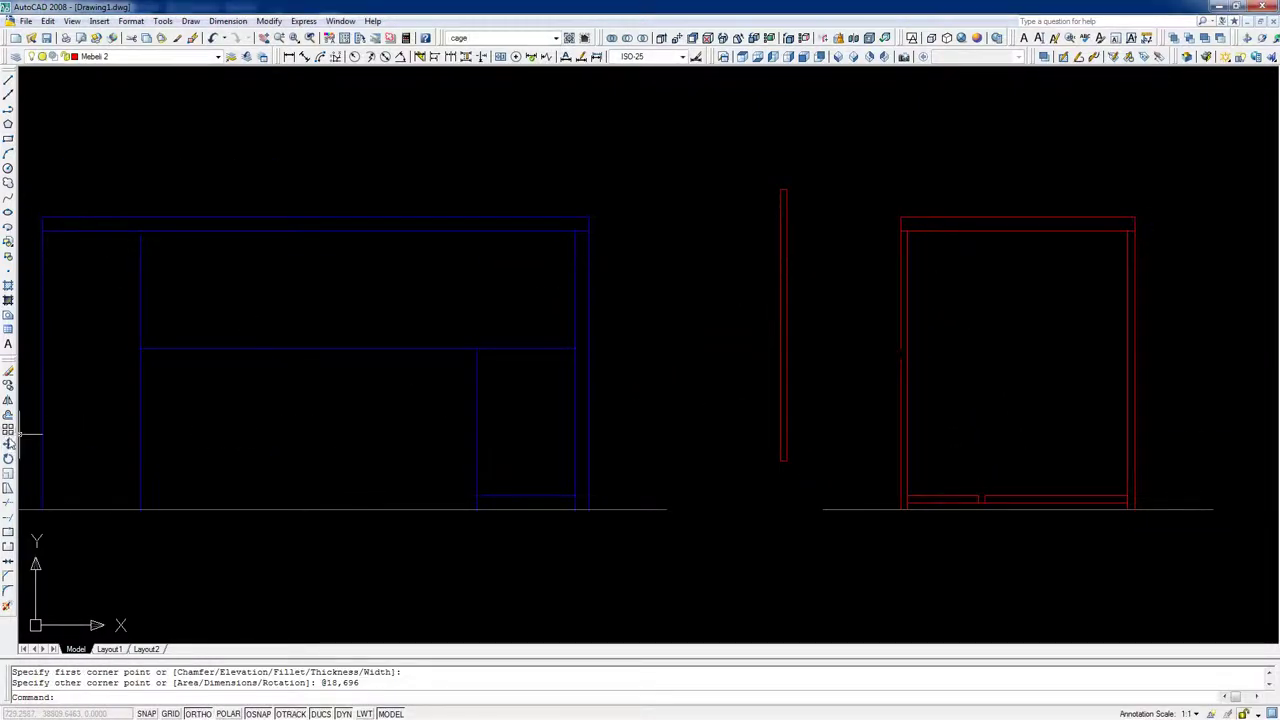
{"action": "left_click", "coordinate": [8, 443]}
{"action": "left_click_drag", "start_coordinate": [795, 180], "coordinate": [770, 470]}
{"action": "key", "text": "Return"}
{"action": "left_click", "coordinate": [780, 462]}
{"action": "left_click", "coordinate": [978, 497]}
- Move the bottom shelf up inside the cabinet
{"action": "key", "text": "Return"}
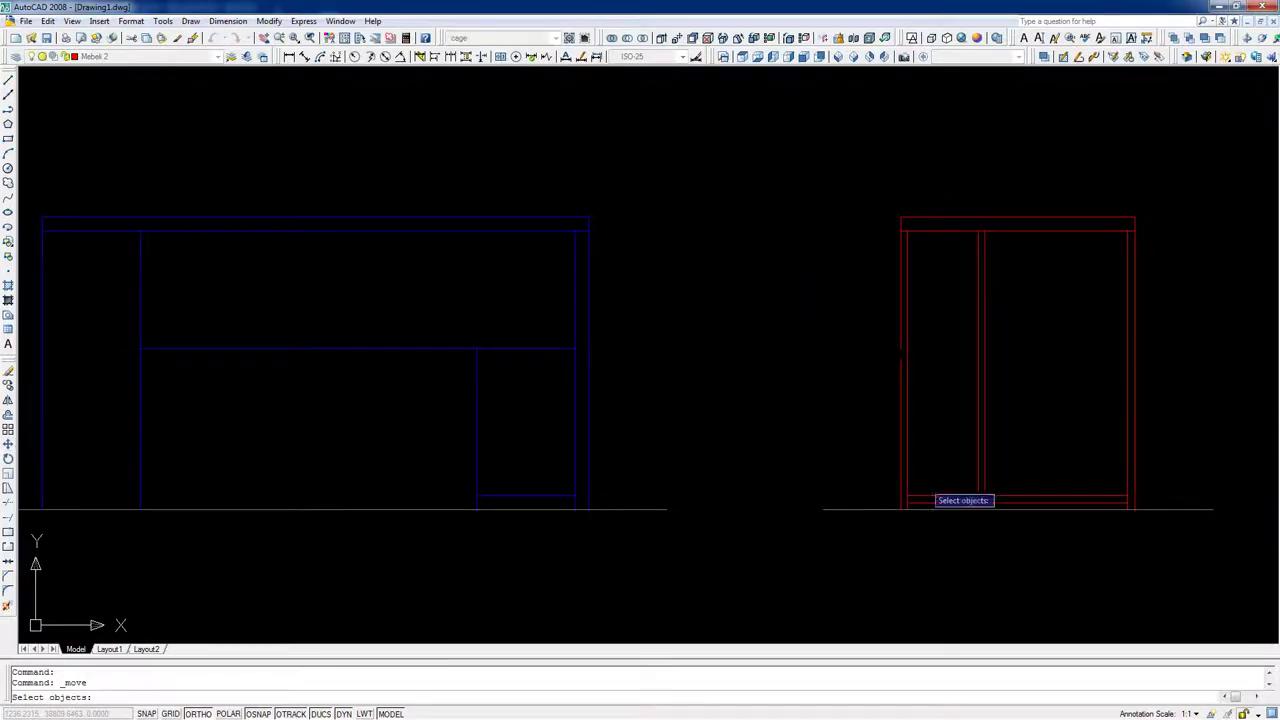
{"action": "left_click", "coordinate": [930, 498]}
{"action": "key", "text": "Return"}
{"action": "left_click", "coordinate": [985, 502]}
{"action": "left_click", "coordinate": [963, 428]}
- Copy the shelf to a second, higher position in the cabinet
{"action": "type", "text": "co"}
{"action": "key", "text": "Return"}
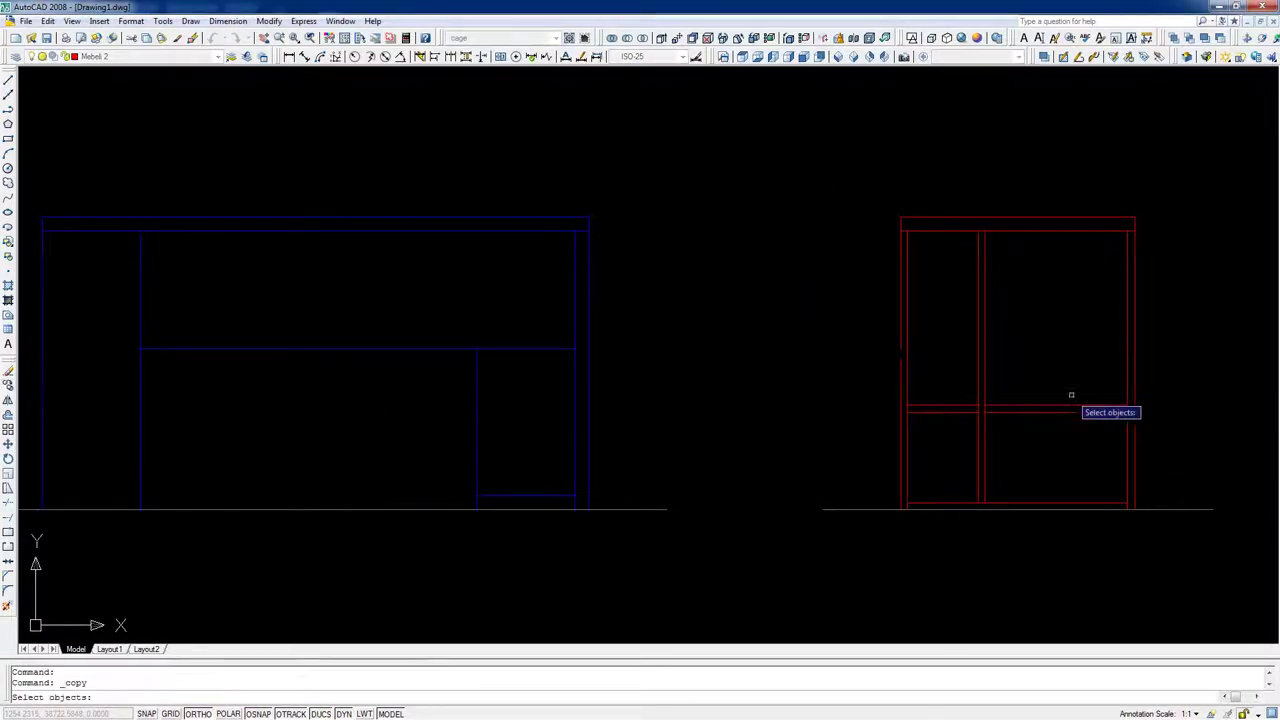
{"action": "left_click", "coordinate": [1071, 404]}
{"action": "key", "text": "Return"}
{"action": "key", "text": "Escape"}
{"action": "left_click", "coordinate": [8, 385]}
{"action": "left_click", "coordinate": [1071, 404]}
{"action": "key", "text": "Return"}
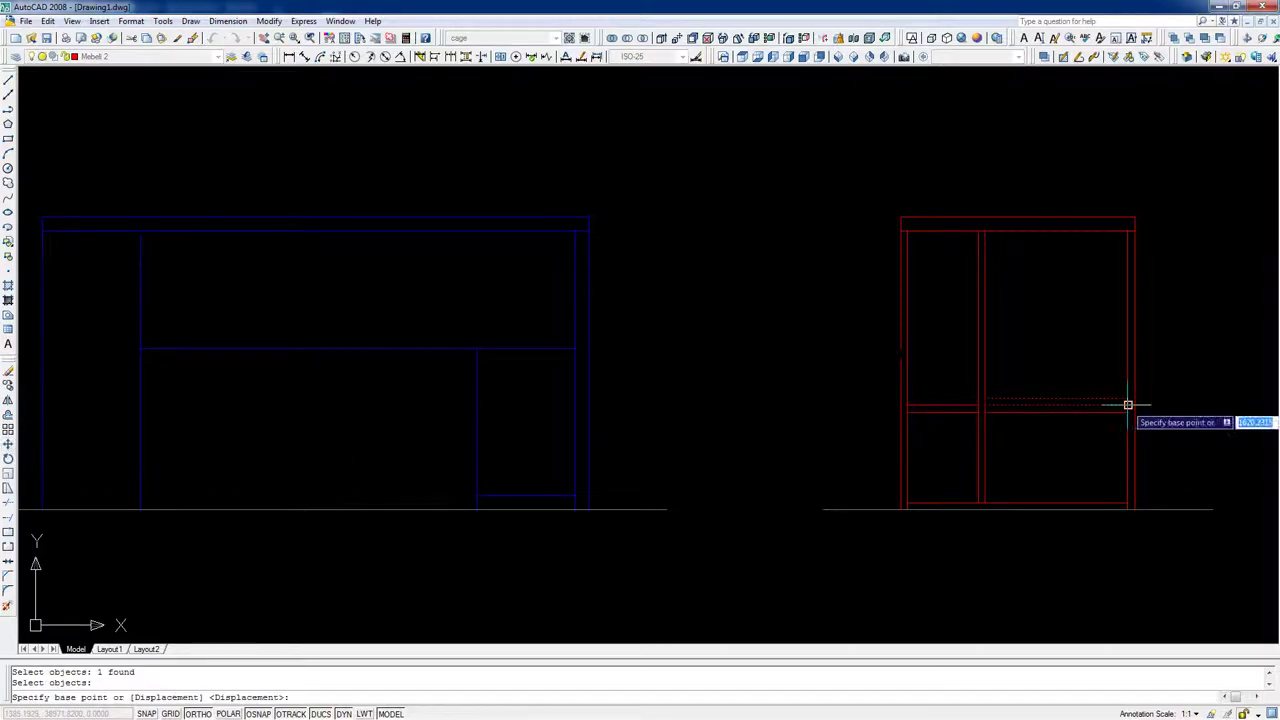
{"action": "left_click", "coordinate": [1128, 404]}
- Make Punktir the current layer and draw a thin rectangular panel
{"action": "left_click", "coordinate": [1128, 310]}
{"action": "left_click", "coordinate": [150, 56]}
{"action": "left_click", "coordinate": [100, 131]}
{"action": "left_click", "coordinate": [8, 138]}
{"action": "left_click", "coordinate": [838, 386]}
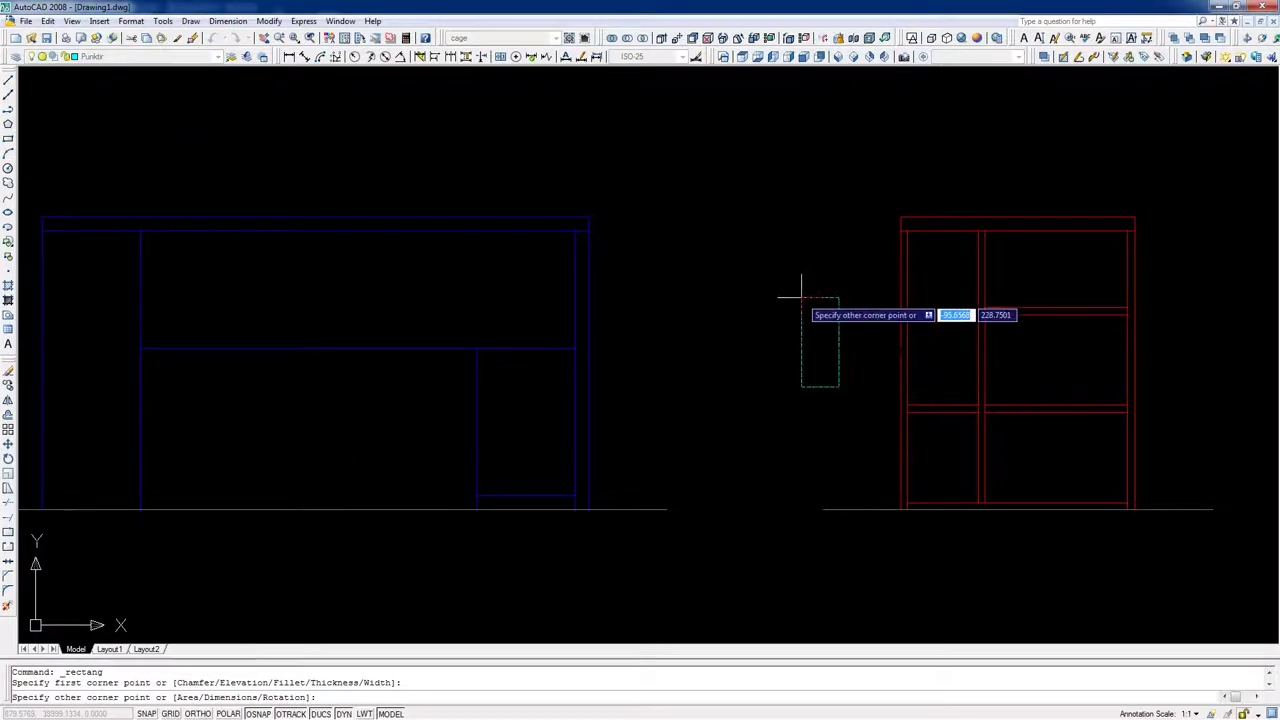
{"action": "left_click", "coordinate": [846, 268]}
- Move the dashed panel into the left compartment and pan to the free space on the right
{"action": "type", "text": "m"}
{"action": "key", "text": "Return"}
{"action": "left_click_drag", "start_coordinate": [870, 400], "coordinate": [825, 300]}
{"action": "key", "text": "Return"}
{"action": "left_click", "coordinate": [840, 268]}
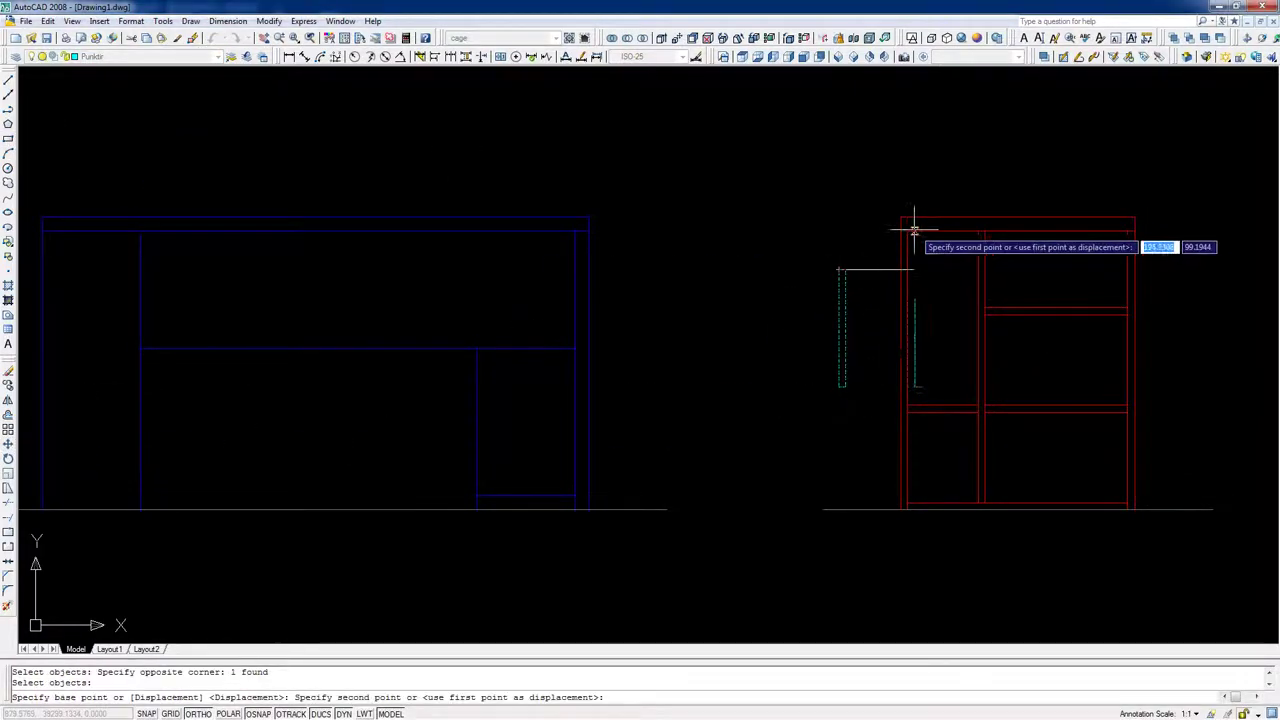
{"action": "left_click", "coordinate": [913, 230]}
{"action": "middle_click_drag", "start_coordinate": [830, 268], "coordinate": [151, 252]}
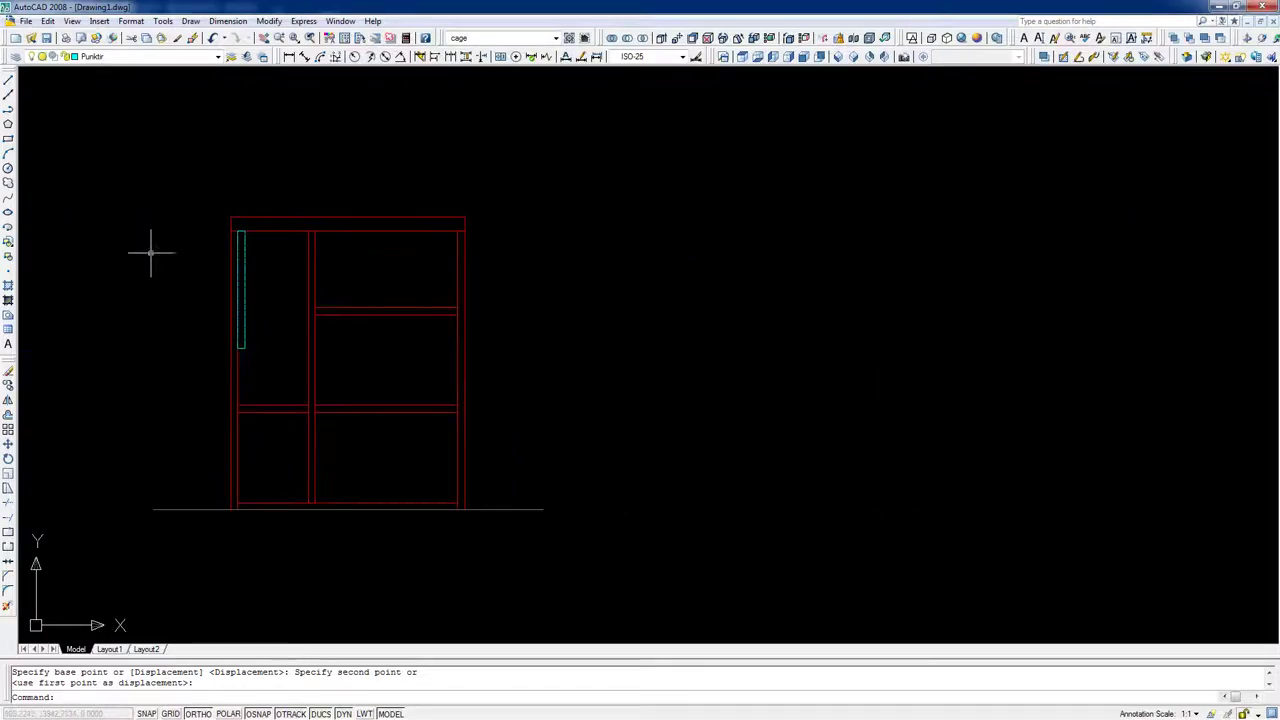
- On the red furniture layer, draw a 600-wide top board rectangle
{"action": "left_click", "coordinate": [150, 56]}
{"action": "left_click", "coordinate": [120, 120]}
{"action": "left_click", "coordinate": [8, 138]}
{"action": "left_click", "coordinate": [612, 210]}
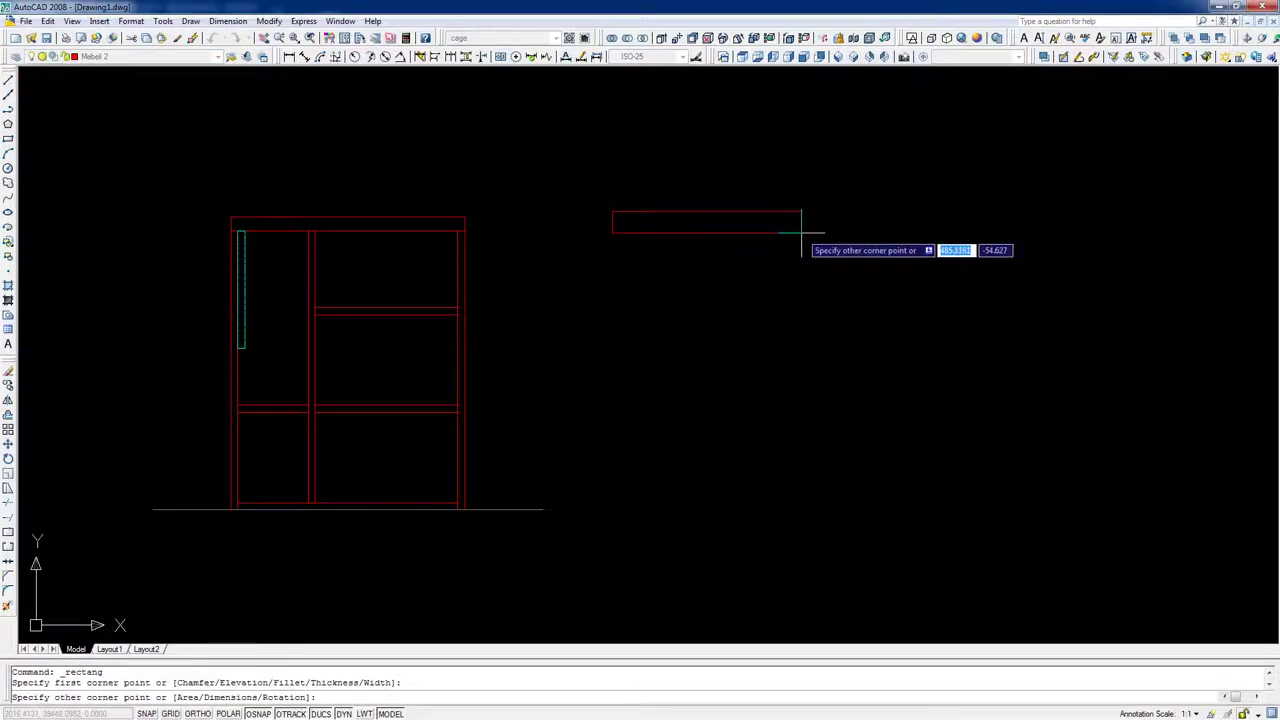
{"action": "type", "text": "-600"}
{"action": "key", "text": "Tab"}
{"action": "key", "text": "Return"}
- Move the top board onto the cabinet top, then shift it 800 to the right
{"action": "left_click", "coordinate": [8, 443]}
{"action": "left_click_drag", "start_coordinate": [690, 245], "coordinate": [600, 195]}
{"action": "left_click", "coordinate": [608, 211]}
{"action": "left_click", "coordinate": [230, 217]}
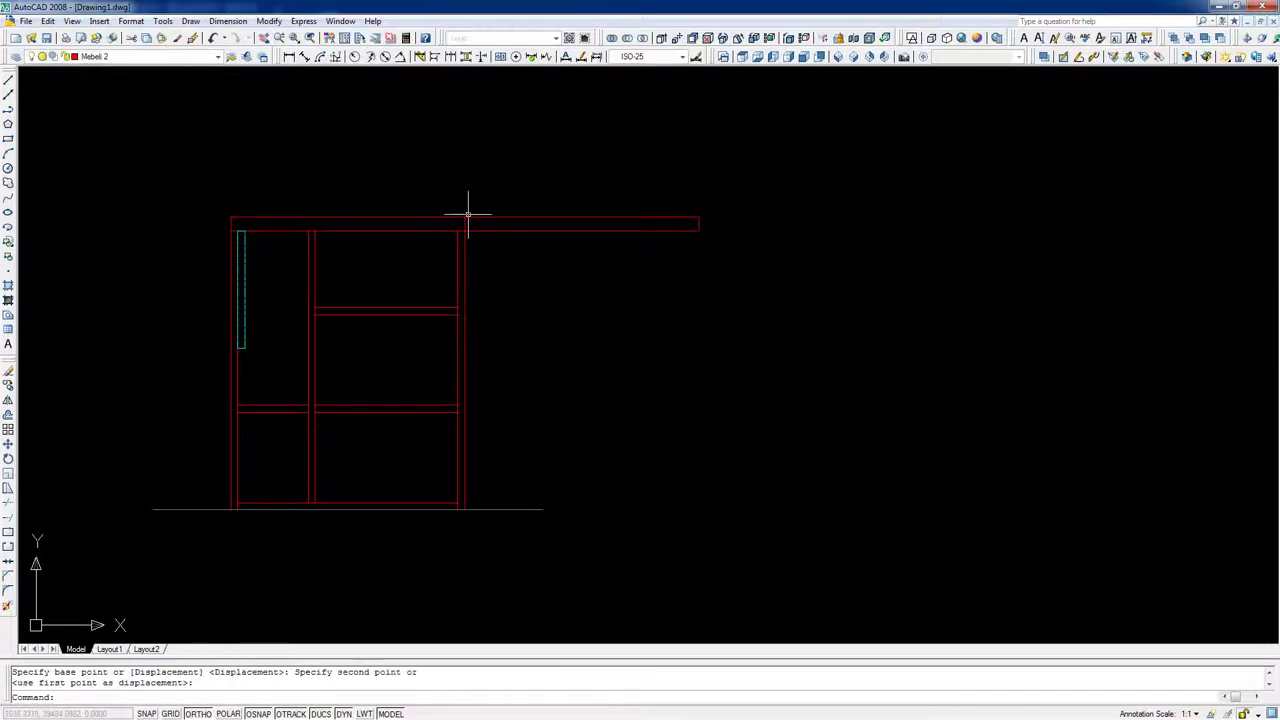
{"action": "left_click", "coordinate": [8, 443]}
{"action": "left_click_drag", "start_coordinate": [690, 245], "coordinate": [600, 200]}
{"action": "key", "text": "Return"}
{"action": "left_click", "coordinate": [465, 217]}
{"action": "type", "text": "800"}
{"action": "key", "text": "Return"}
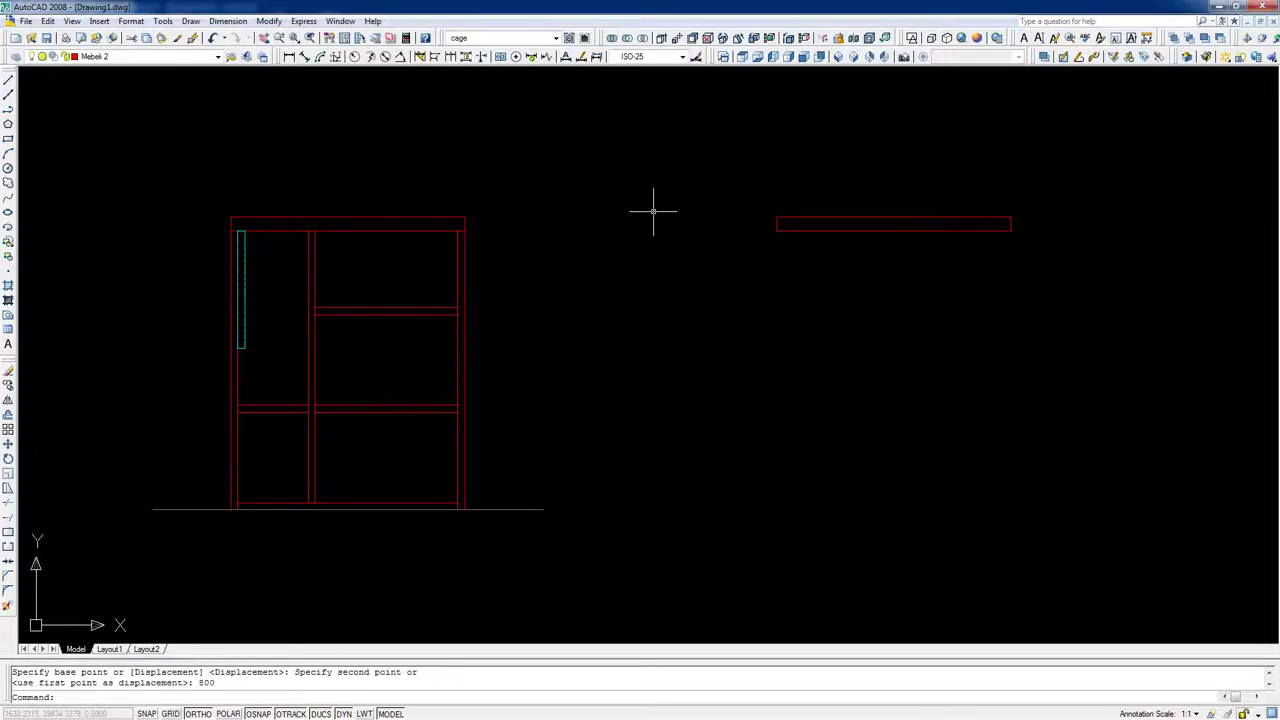
- Copy the dashed panel and side line into the new right-hand view
{"action": "left_click", "coordinate": [8, 384]}
{"action": "left_click", "coordinate": [230, 332]}
{"action": "left_click", "coordinate": [231, 217]}
{"action": "left_click", "coordinate": [777, 217]}
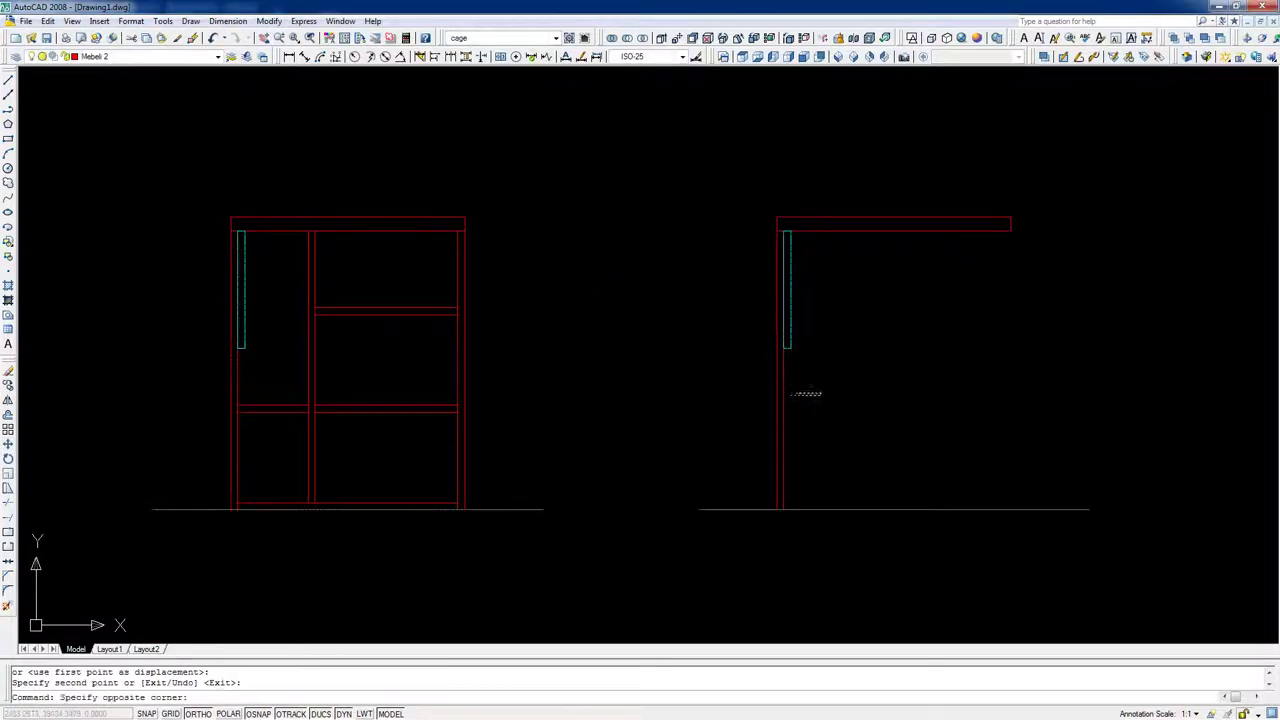
- Put the copied side line and panel on the blue Mebeli layer
{"action": "left_click", "coordinate": [150, 56]}
{"action": "left_click", "coordinate": [149, 103]}
{"action": "key", "text": "Escape"}
{"action": "left_click", "coordinate": [792, 253]}
{"action": "left_click", "coordinate": [150, 56]}
{"action": "left_click", "coordinate": [120, 120]}
{"action": "key", "text": "Escape"}
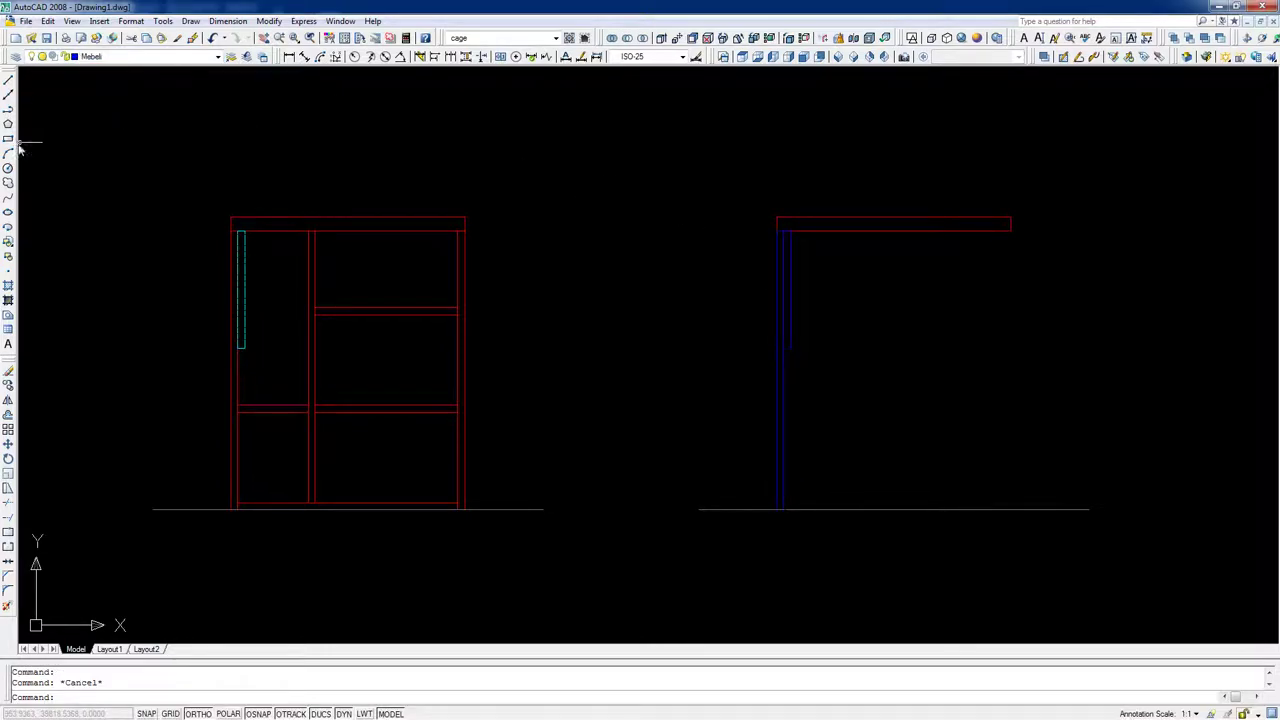
- Draw a tall side panel and move it to the right edge of the new view
{"action": "left_click", "coordinate": [8, 138]}
{"action": "left_click", "coordinate": [553, 405]}
{"action": "left_click", "coordinate": [778, 126]}
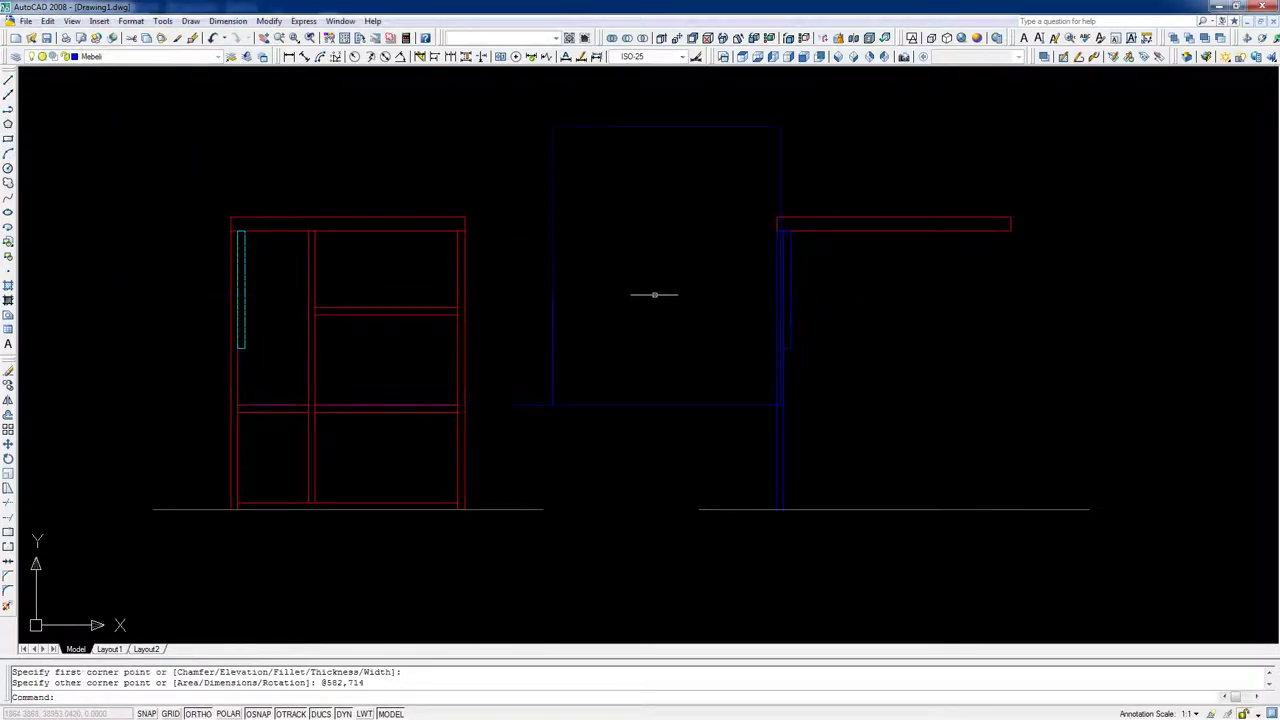
{"action": "left_click", "coordinate": [8, 488]}
{"action": "left_click_drag", "start_coordinate": [800, 110], "coordinate": [760, 420]}
{"action": "key", "text": "Return"}
{"action": "left_click", "coordinate": [778, 126]}
{"action": "left_click", "coordinate": [1010, 231]}
{"action": "left_click_drag", "start_coordinate": [1015, 235], "coordinate": [1178, 45]}
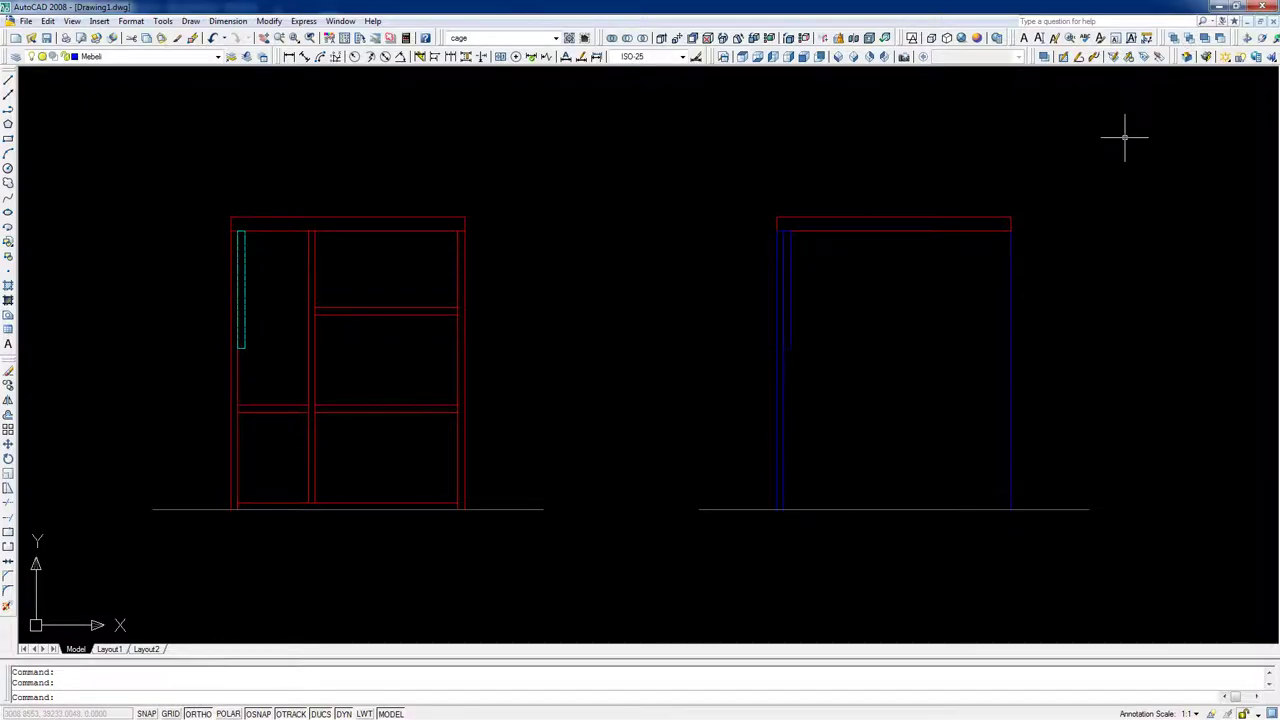
- Draw an 800 by 50 bottom board and place it at the bottom of the right view
{"action": "left_click", "coordinate": [8, 138]}
{"action": "left_click", "coordinate": [773, 406]}
{"action": "type", "text": "-800,50"}
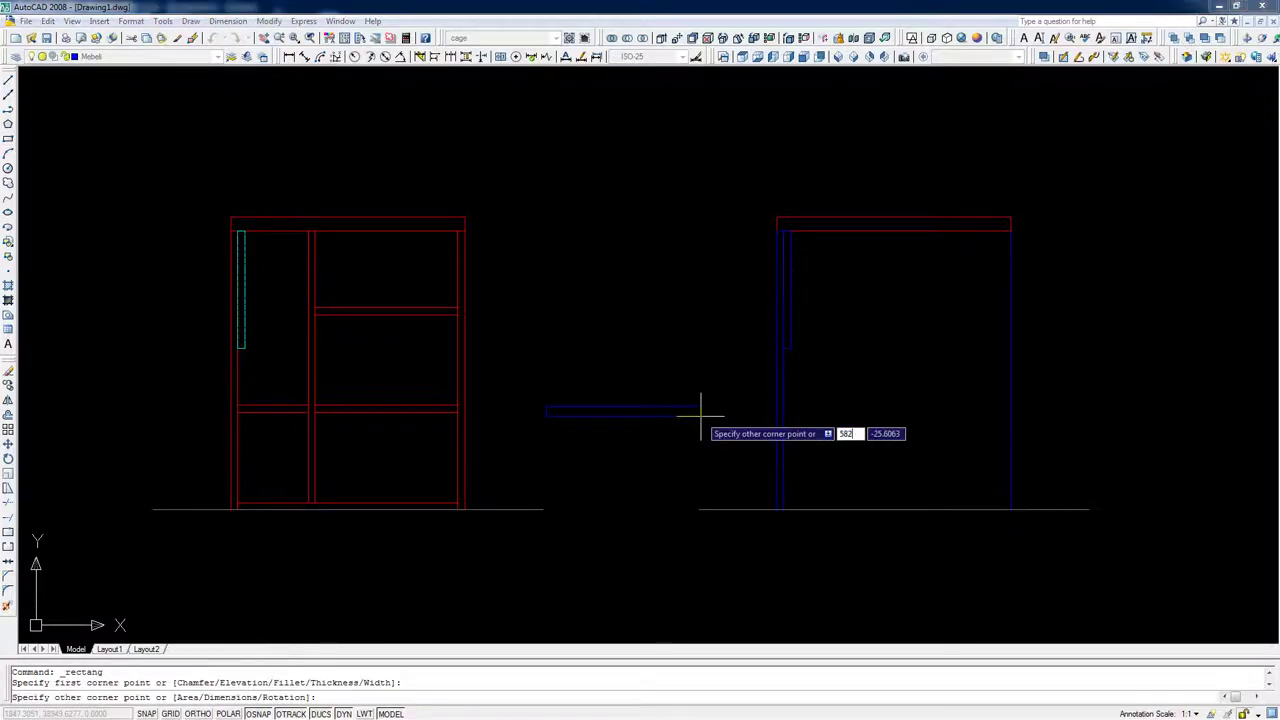
{"action": "key", "text": "Return"}
{"action": "left_click", "coordinate": [8, 443]}
{"action": "left_click", "coordinate": [575, 430]}
{"action": "left_click", "coordinate": [565, 400]}
{"action": "key", "text": "Return"}
{"action": "left_click", "coordinate": [545, 406]}
- Select the thin upright in the right view, then clear the selection
{"action": "left_click", "coordinate": [783, 508]}
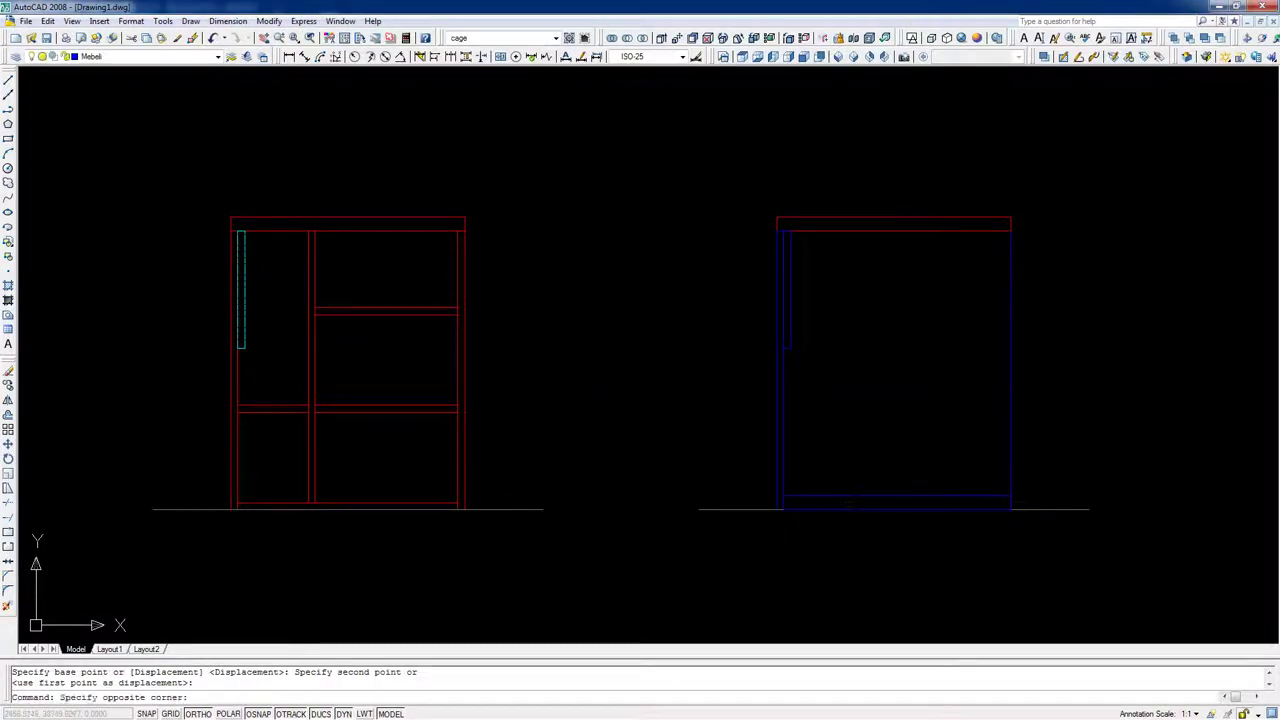
{"action": "left_click", "coordinate": [790, 296]}
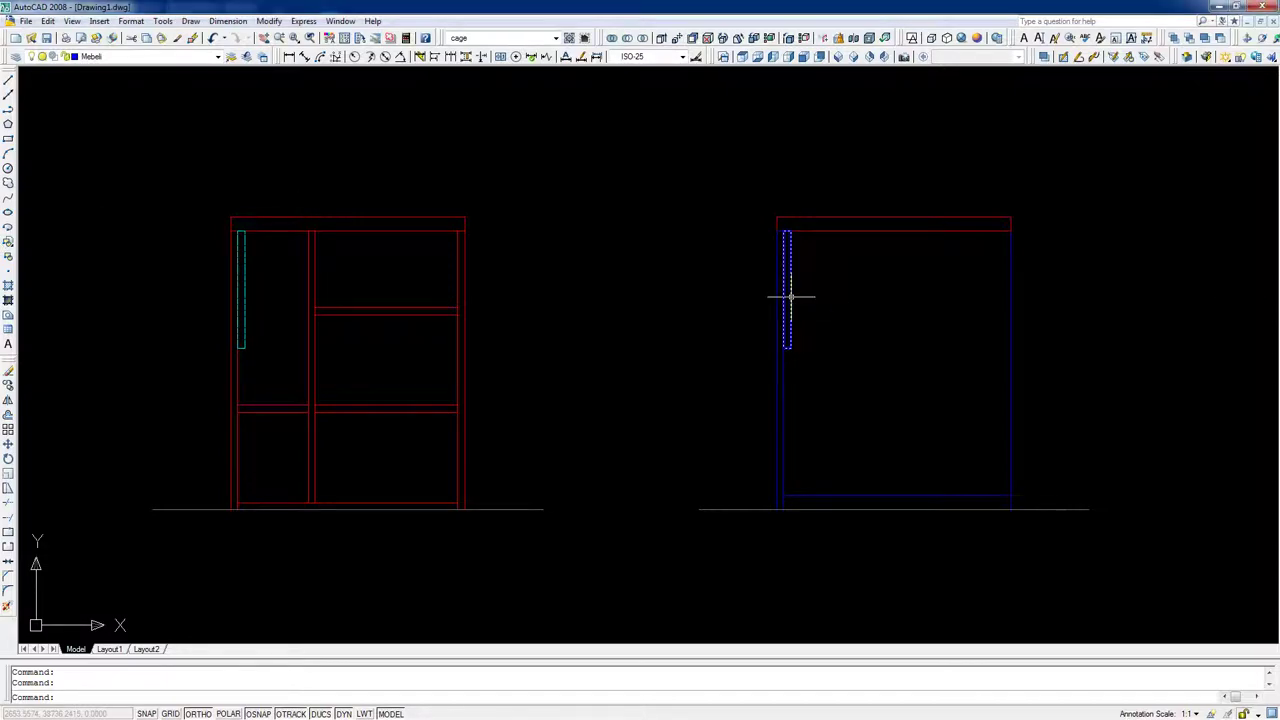
{"action": "key", "text": "Escape"}
{"action": "scroll", "coordinate": [743, 149], "scroll_direction": "down", "scroll_amount": 2}
- On the Punktir layer, draw a dashed 1400×600 desk outline
{"action": "middle_click_drag", "start_coordinate": [743, 149], "coordinate": [548, 254]}
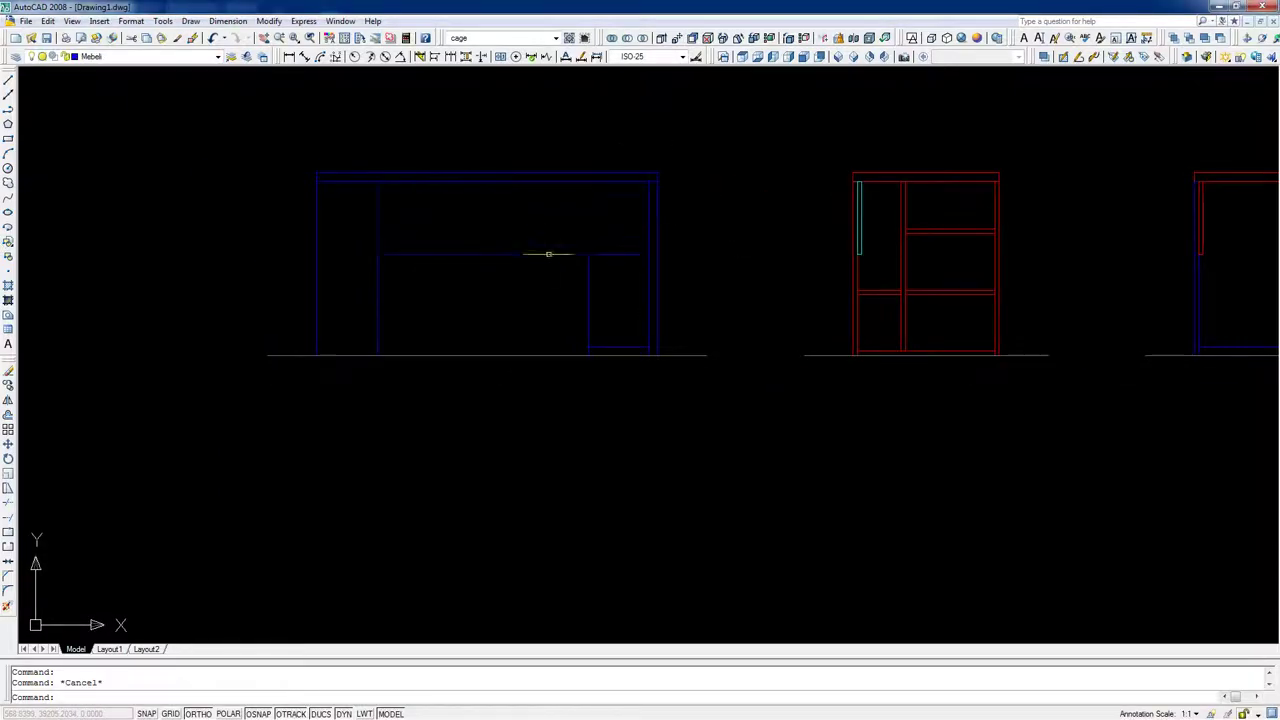
{"action": "left_click", "coordinate": [218, 57]}
{"action": "left_click", "coordinate": [100, 110]}
{"action": "left_click", "coordinate": [8, 138]}
{"action": "left_click", "coordinate": [274, 478]}
{"action": "type", "text": "@1400,600"}
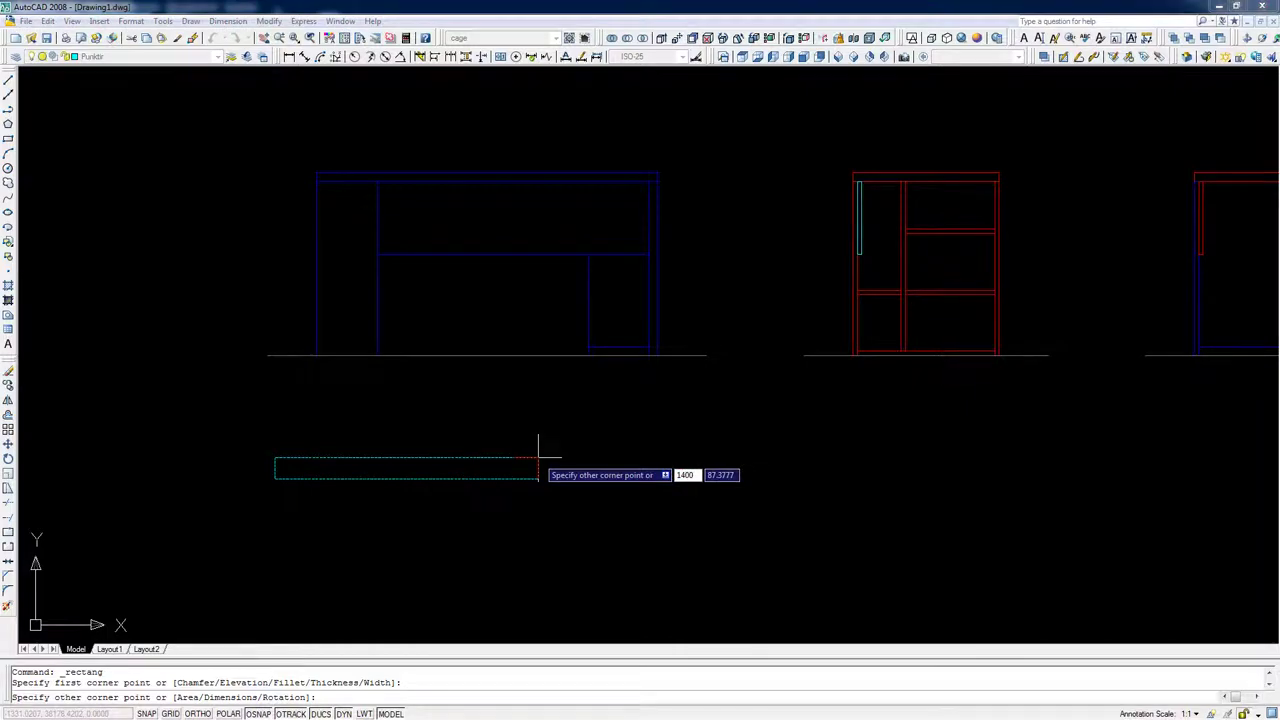
{"action": "key", "text": "Return"}
- Move the dashed outline down by 500
{"action": "type", "text": "m"}
{"action": "key", "text": "Return"}
{"action": "left_click", "coordinate": [274, 332]}
{"action": "left_click", "coordinate": [316, 355]}
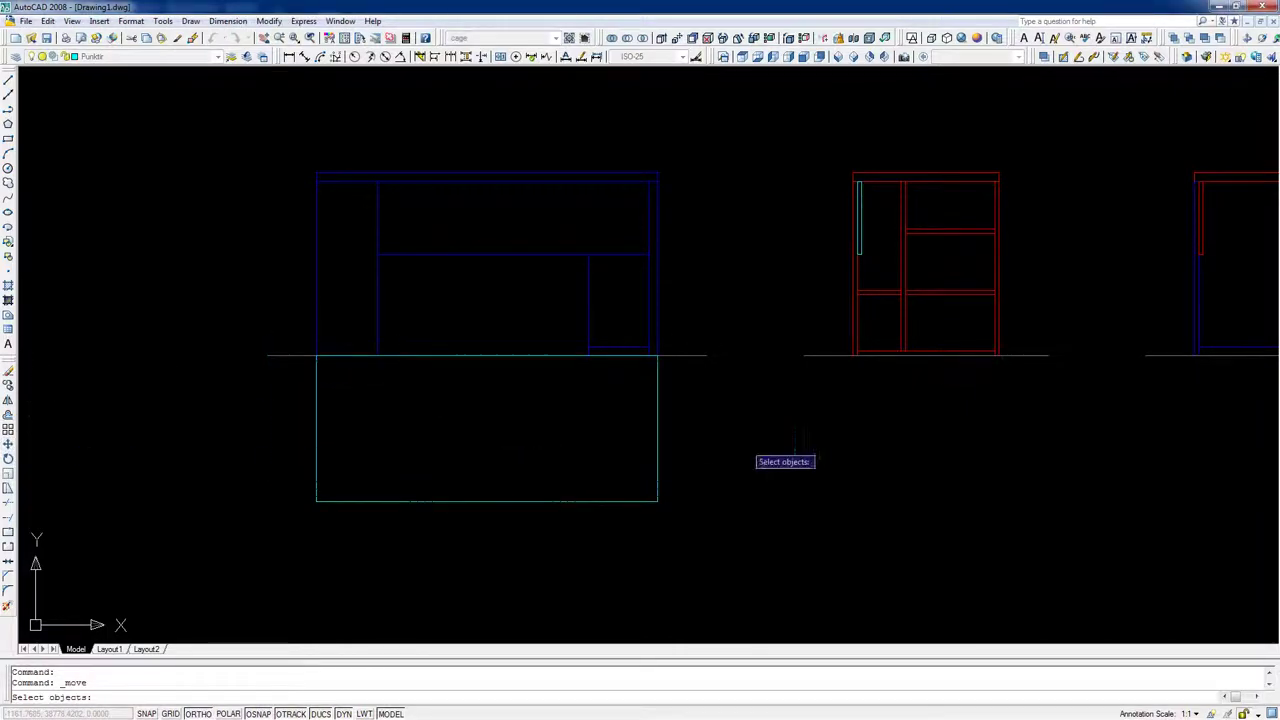
{"action": "key", "text": "Return"}
{"action": "left_click", "coordinate": [316, 355]}
{"action": "type", "text": "500"}
{"action": "key", "text": "Return"}
- On layer Mebeli 2, draw a 250×18 board beside the outline
{"action": "scroll", "coordinate": [411, 423], "scroll_direction": "up", "scroll_amount": 3}
{"action": "middle_click_drag", "start_coordinate": [294, 251], "coordinate": [233, 190]}
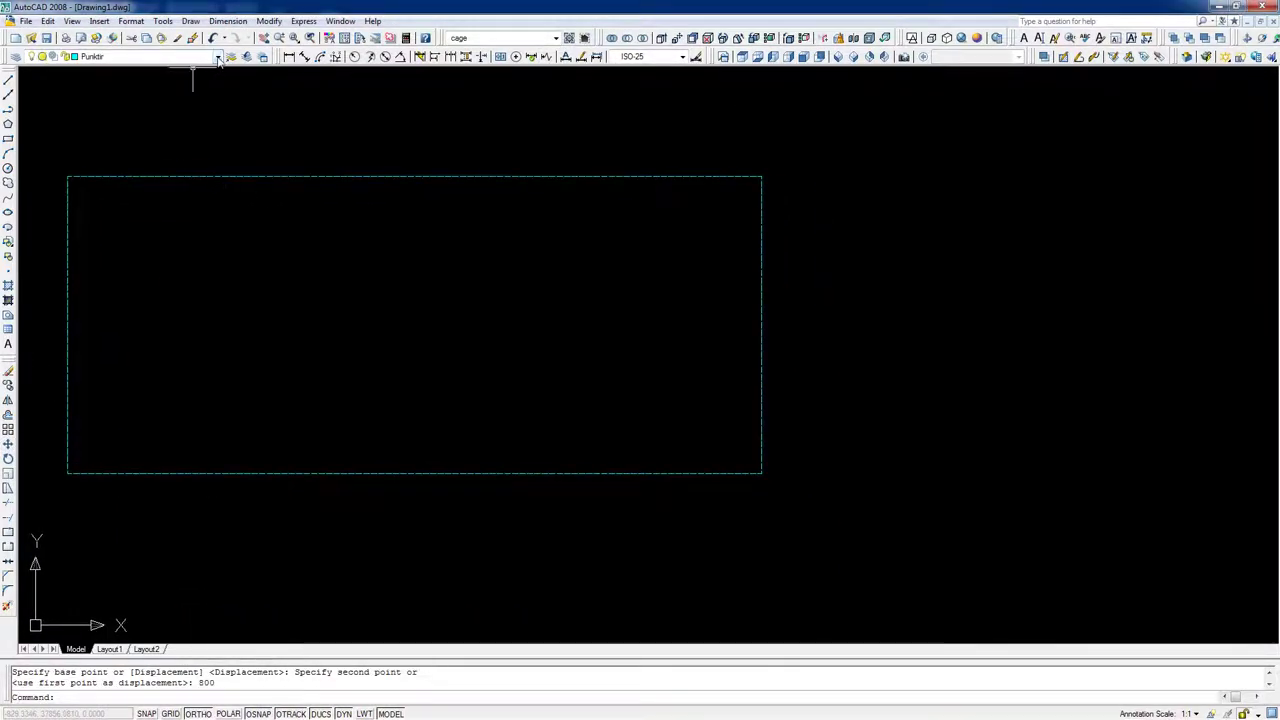
{"action": "left_click", "coordinate": [218, 57]}
{"action": "left_click", "coordinate": [95, 112]}
{"action": "left_click", "coordinate": [8, 138]}
{"action": "left_click", "coordinate": [840, 311]}
{"action": "type", "text": "@250,18"}
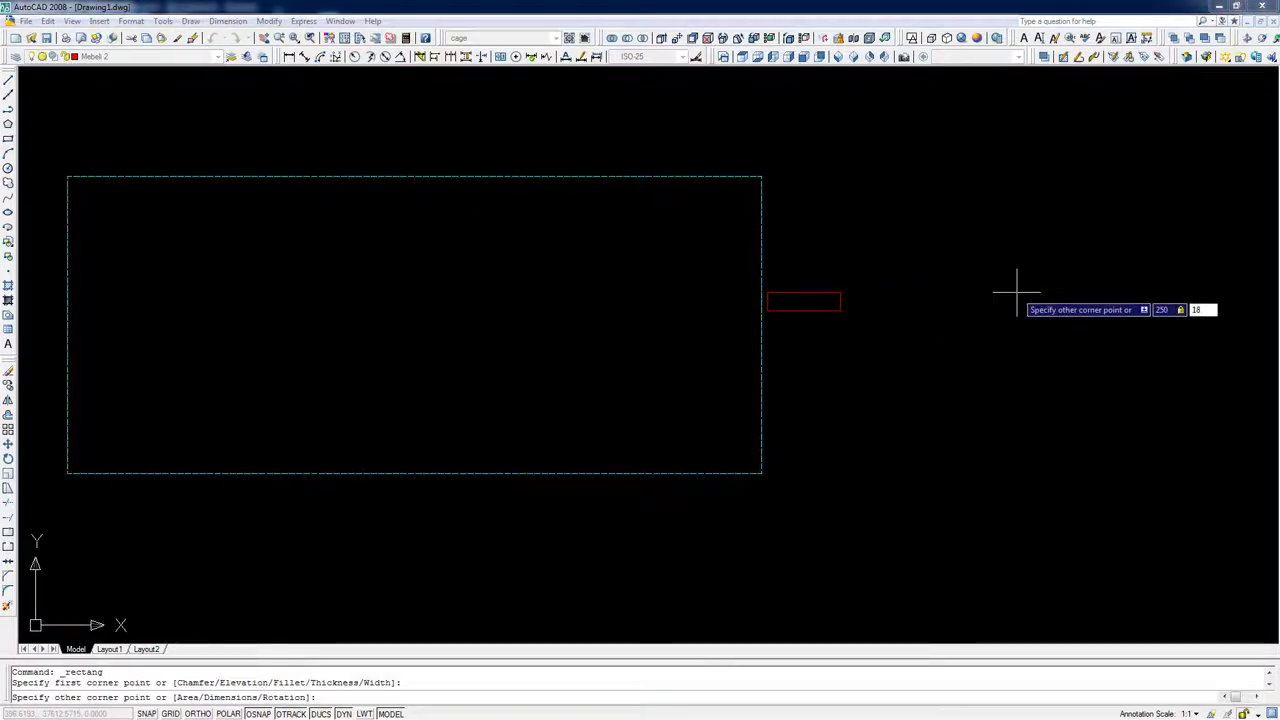
{"action": "key", "text": "Return"}
- Move the 250×18 board onto the outline's top-left corner
{"action": "left_click", "coordinate": [8, 443]}
{"action": "left_click", "coordinate": [900, 302]}
{"action": "key", "text": "Return"}
{"action": "left_click", "coordinate": [841, 302]}
{"action": "left_click", "coordinate": [69, 178]}
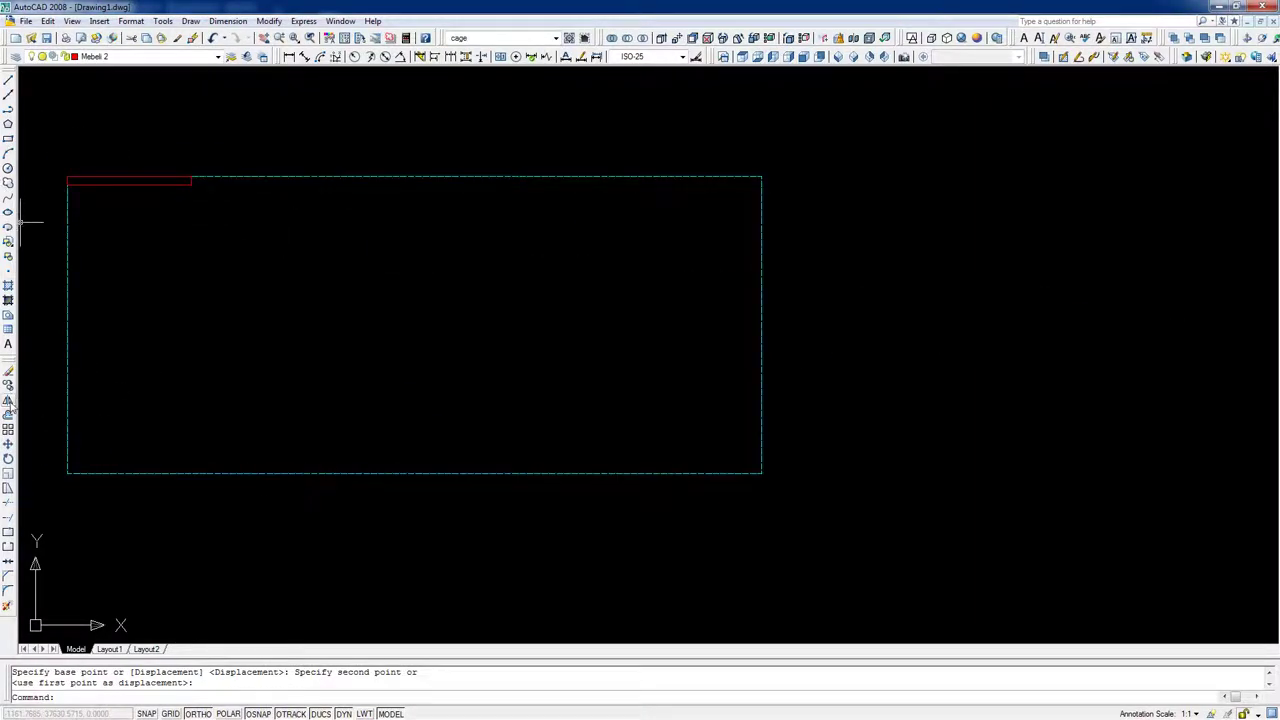
- Mirror the board to the top-right and shift the mirrored copy left by 36
{"action": "left_click", "coordinate": [8, 400]}
{"action": "left_click", "coordinate": [190, 182]}
{"action": "key", "text": "Return"}
{"action": "left_click", "coordinate": [414, 178]}
{"action": "left_click", "coordinate": [158, 323]}
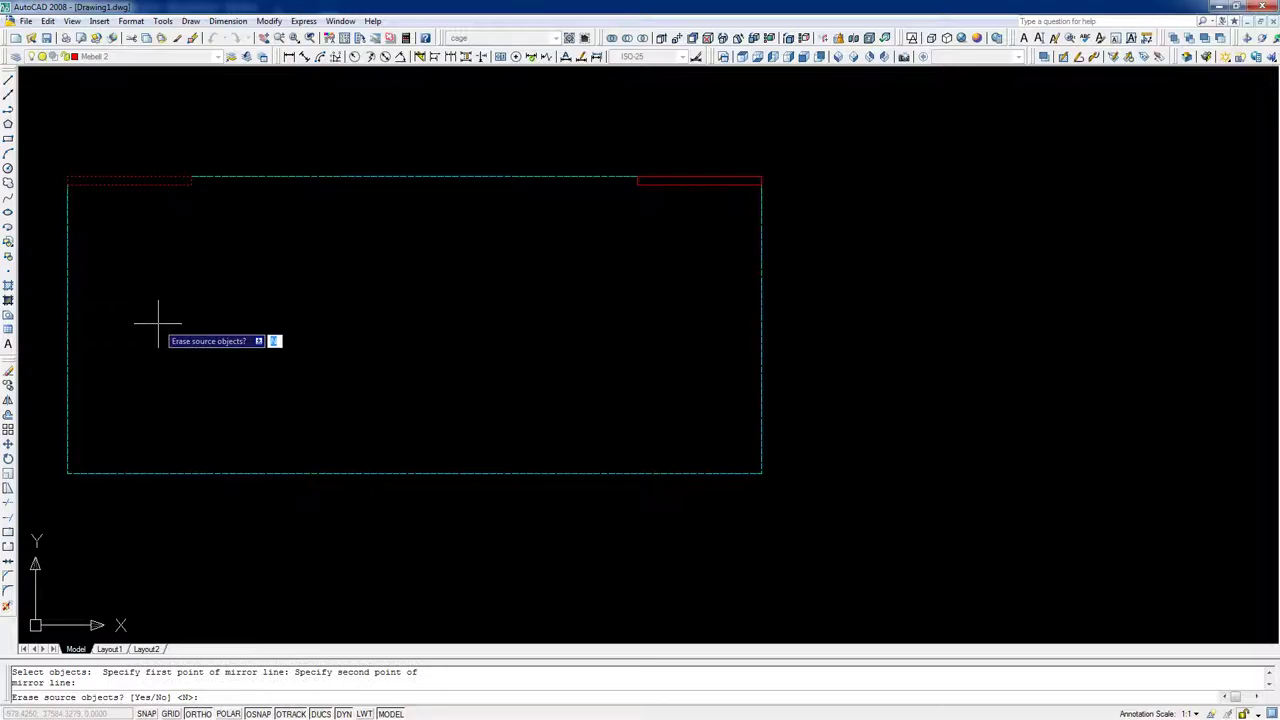
{"action": "key", "text": "Return"}
{"action": "left_click", "coordinate": [8, 443]}
{"action": "left_click", "coordinate": [700, 181]}
{"action": "left_click", "coordinate": [761, 178]}
{"action": "type", "text": "36"}
{"action": "key", "text": "Return"}
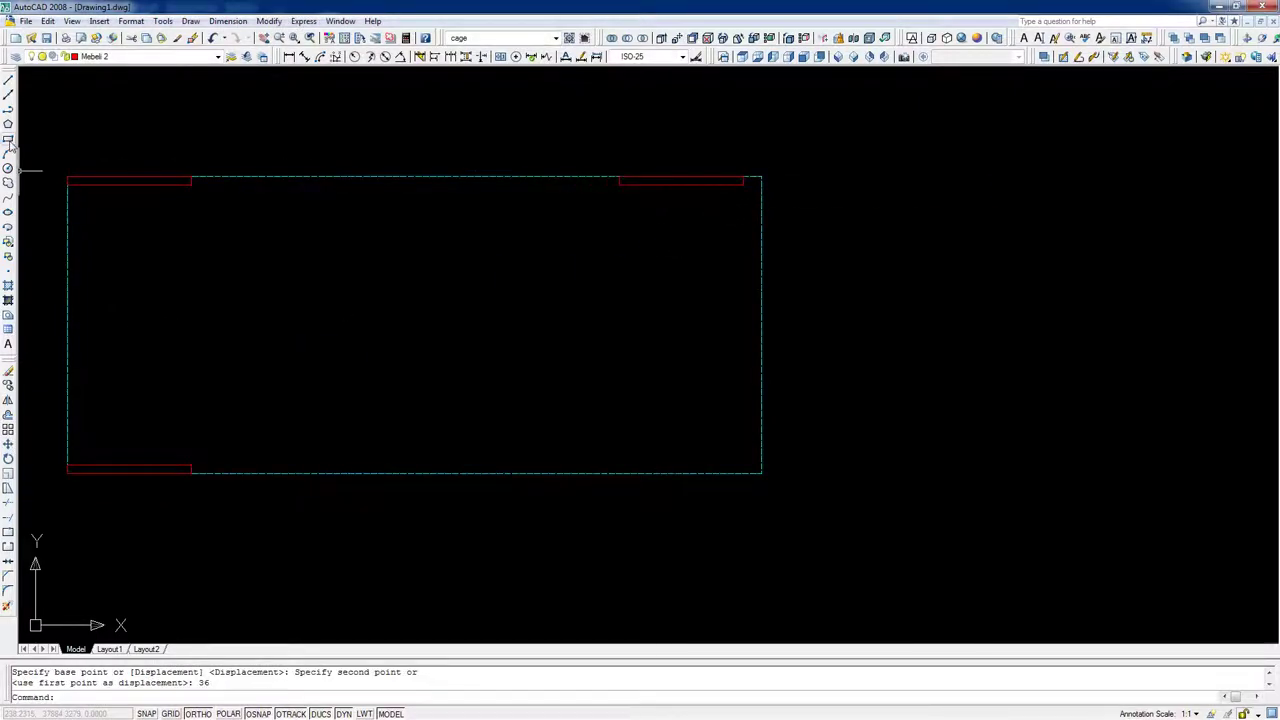
- Copy the top-left board and move the copy down by 180
{"action": "left_click", "coordinate": [8, 385]}
{"action": "left_click", "coordinate": [130, 181]}
{"action": "left_click", "coordinate": [191, 178]}
{"action": "left_click", "coordinate": [191, 186]}
{"action": "left_click", "coordinate": [8, 443]}
{"action": "left_click", "coordinate": [211, 233]}
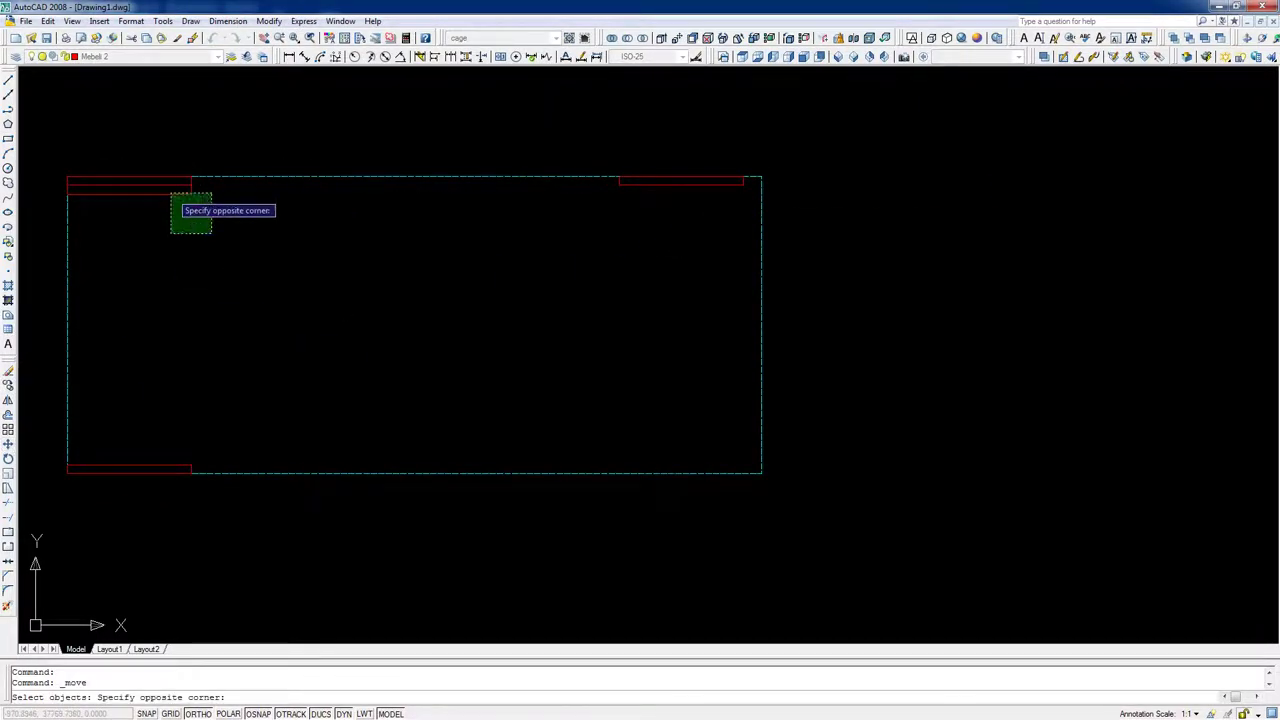
{"action": "left_click", "coordinate": [170, 193]}
{"action": "type", "text": "180"}
{"action": "key", "text": "Return"}
- Draw a thin 18-wide upright and place it under the top-left board
{"action": "left_click", "coordinate": [8, 138]}
{"action": "left_click", "coordinate": [388, 388]}
{"action": "type", "text": "18"}
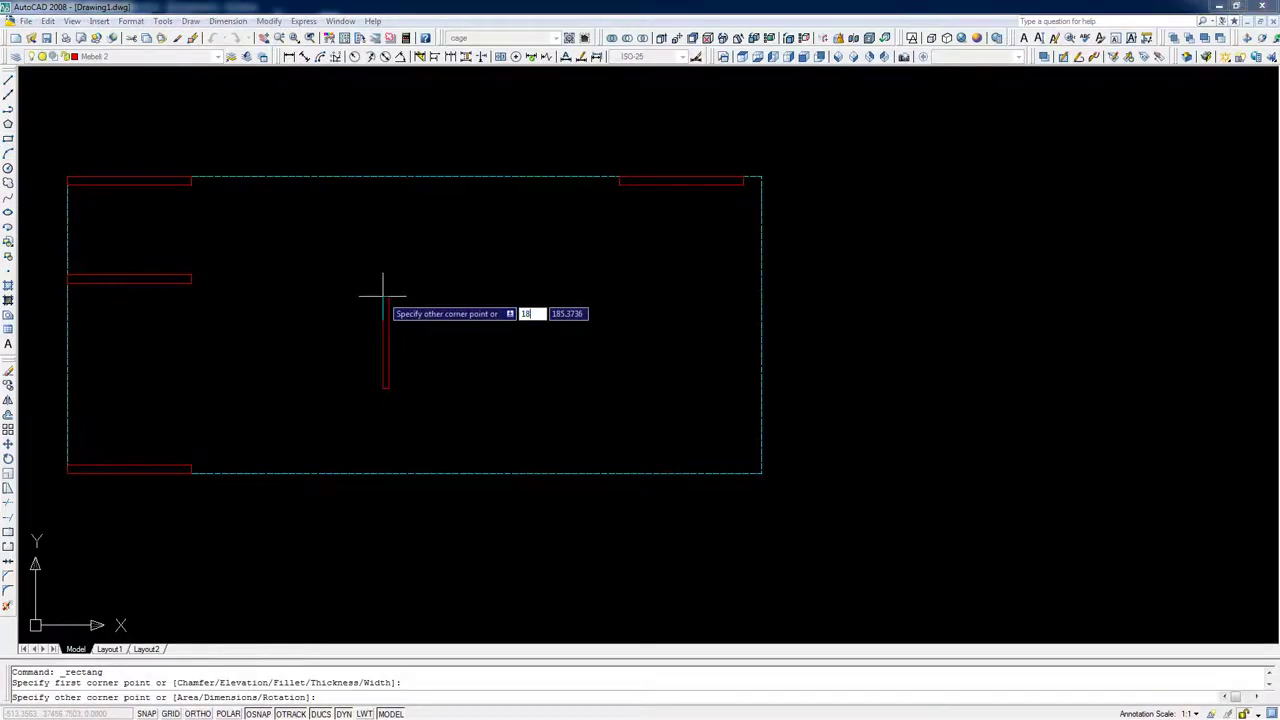
{"action": "key", "text": "Return"}
{"action": "left_click", "coordinate": [8, 443]}
{"action": "left_click", "coordinate": [388, 330]}
{"action": "key", "text": "Return"}
{"action": "left_click", "coordinate": [382, 294]}
{"action": "left_click", "coordinate": [67, 186]}
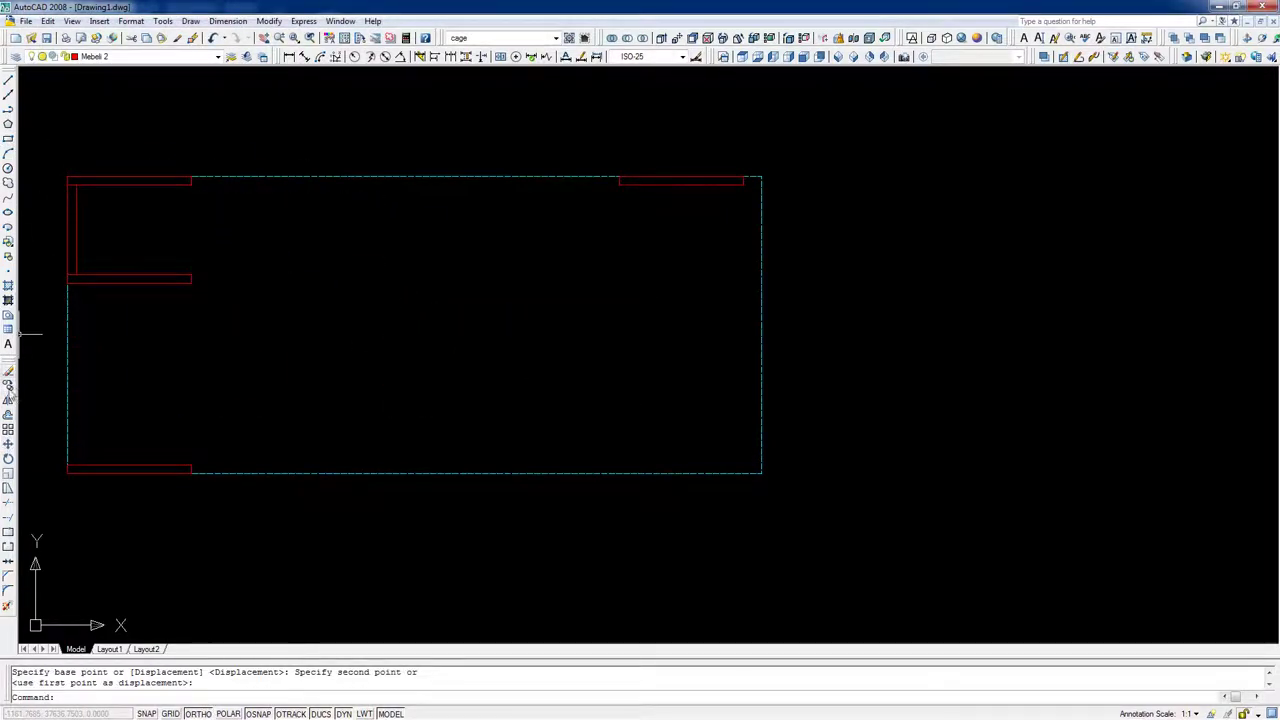
- Shift the upright right by 182
{"action": "left_click", "coordinate": [8, 443]}
{"action": "left_click", "coordinate": [77, 240]}
{"action": "key", "text": "Return"}
{"action": "left_click", "coordinate": [67, 182]}
{"action": "type", "text": "182"}
{"action": "key", "text": "Return"}
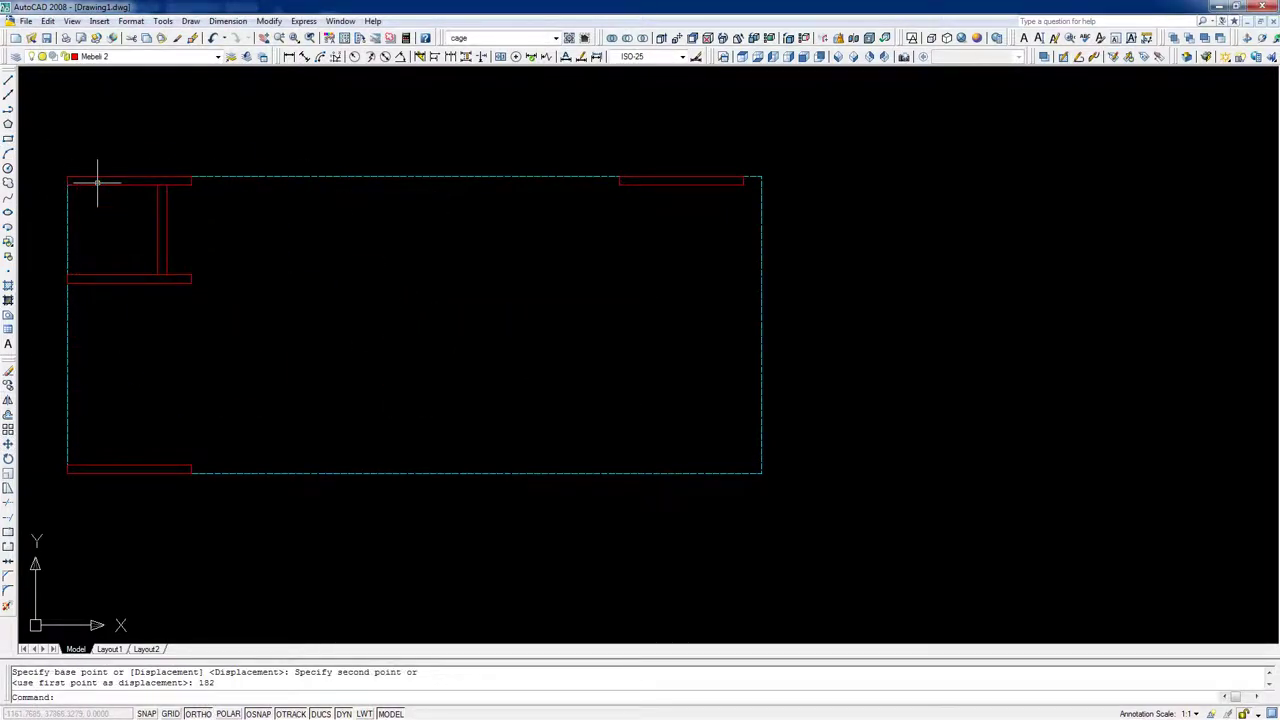
- Draw a long top board and set it along the outline's top edge
{"action": "left_click", "coordinate": [8, 138]}
{"action": "left_click", "coordinate": [779, 263]}
{"action": "type", "text": "1"}
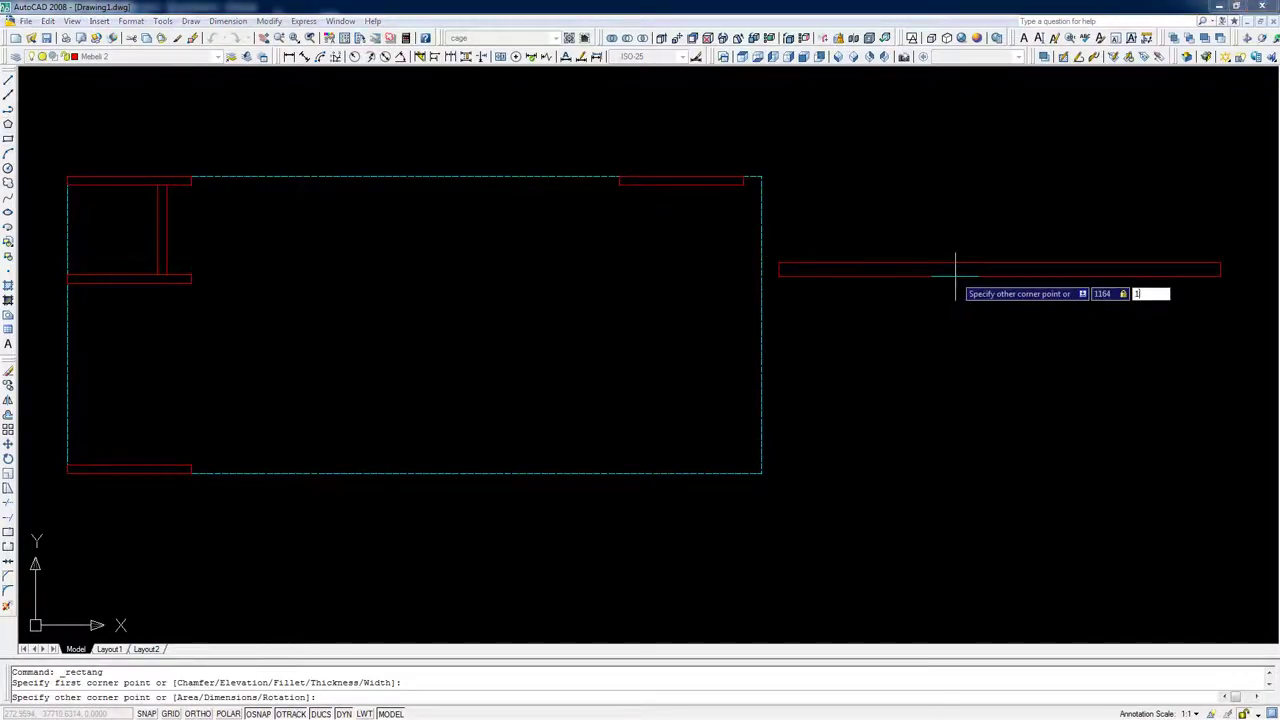
{"action": "key", "text": "Return"}
{"action": "left_click", "coordinate": [8, 443]}
{"action": "left_click_drag", "start_coordinate": [1000, 240], "coordinate": [900, 290]}
{"action": "left_click", "coordinate": [779, 263]}
{"action": "left_click", "coordinate": [168, 182]}
- Draw an 18×300 side panel and snap its corner to the outline's top-right
{"action": "left_click", "coordinate": [8, 138]}
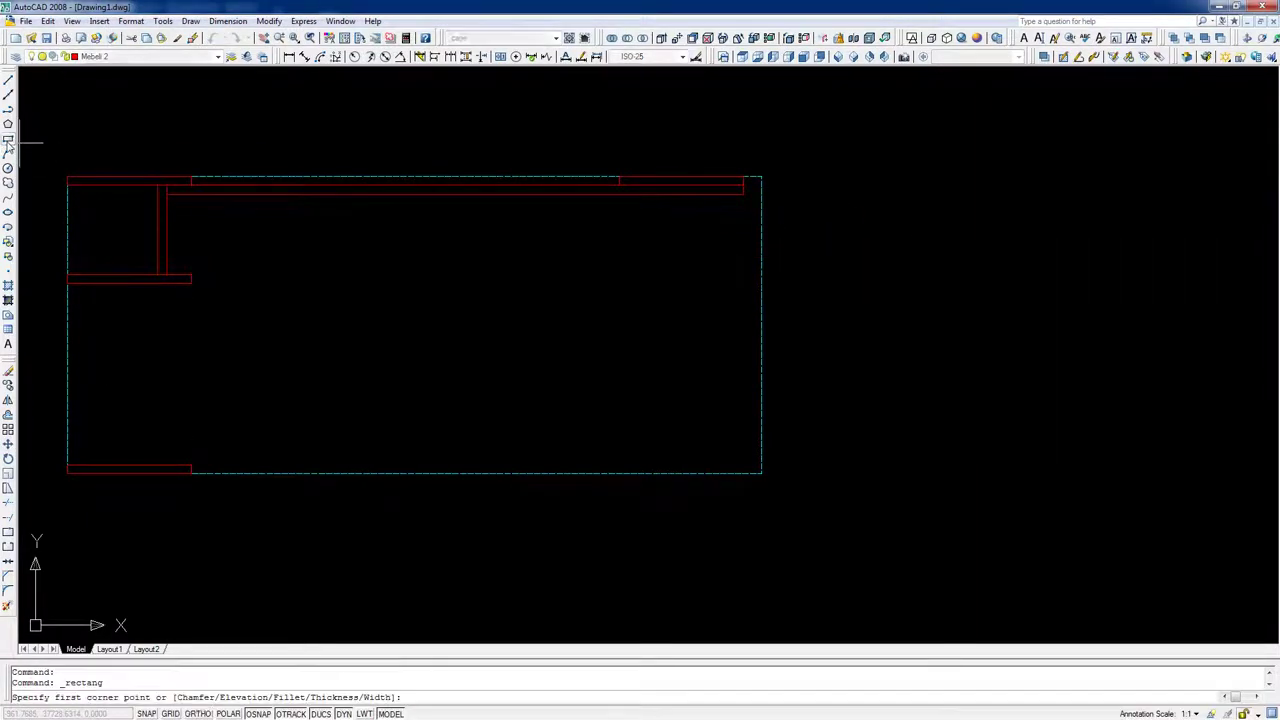
{"action": "left_click", "coordinate": [914, 440]}
{"action": "type", "text": "18,300"}
{"action": "key", "text": "Return"}
{"action": "left_click", "coordinate": [8, 443]}
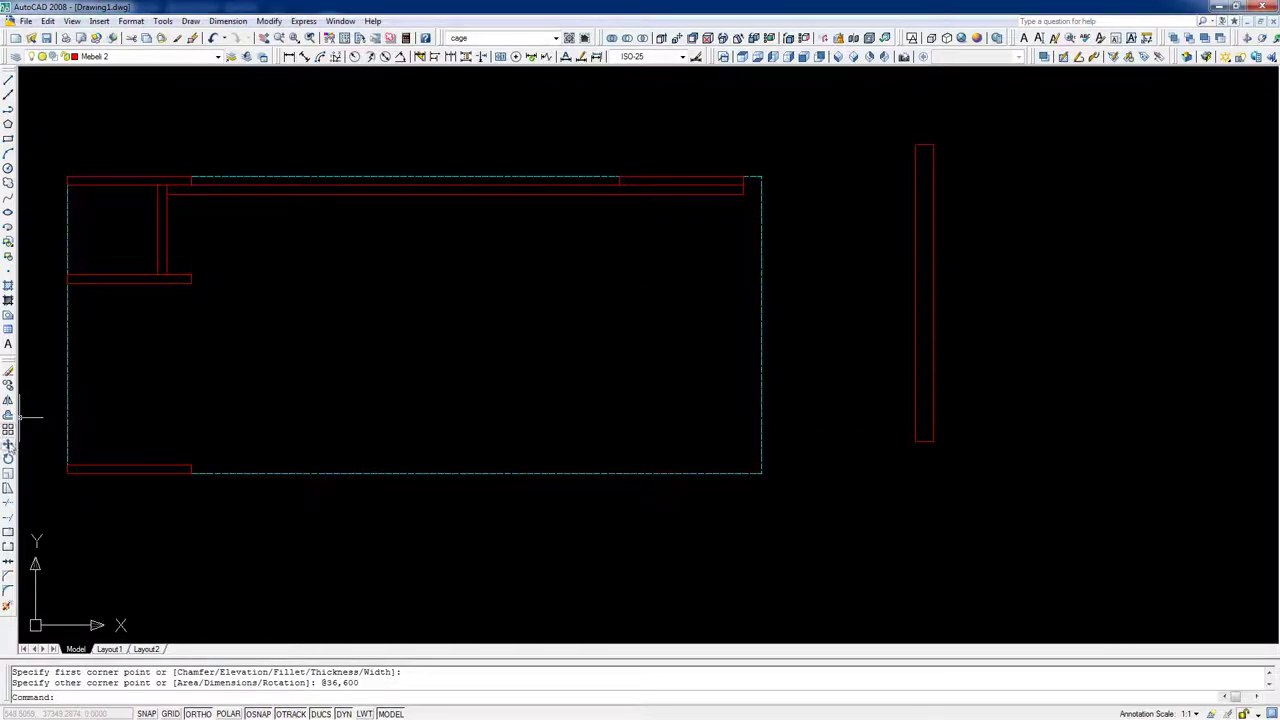
{"action": "left_click_drag", "start_coordinate": [1016, 192], "coordinate": [908, 240]}
{"action": "left_click", "coordinate": [932, 144]}
{"action": "left_click", "coordinate": [761, 177]}
- On the Punktir layer, draw a dashed vertical divider line inside the desk plan
{"action": "left_click", "coordinate": [182, 56]}
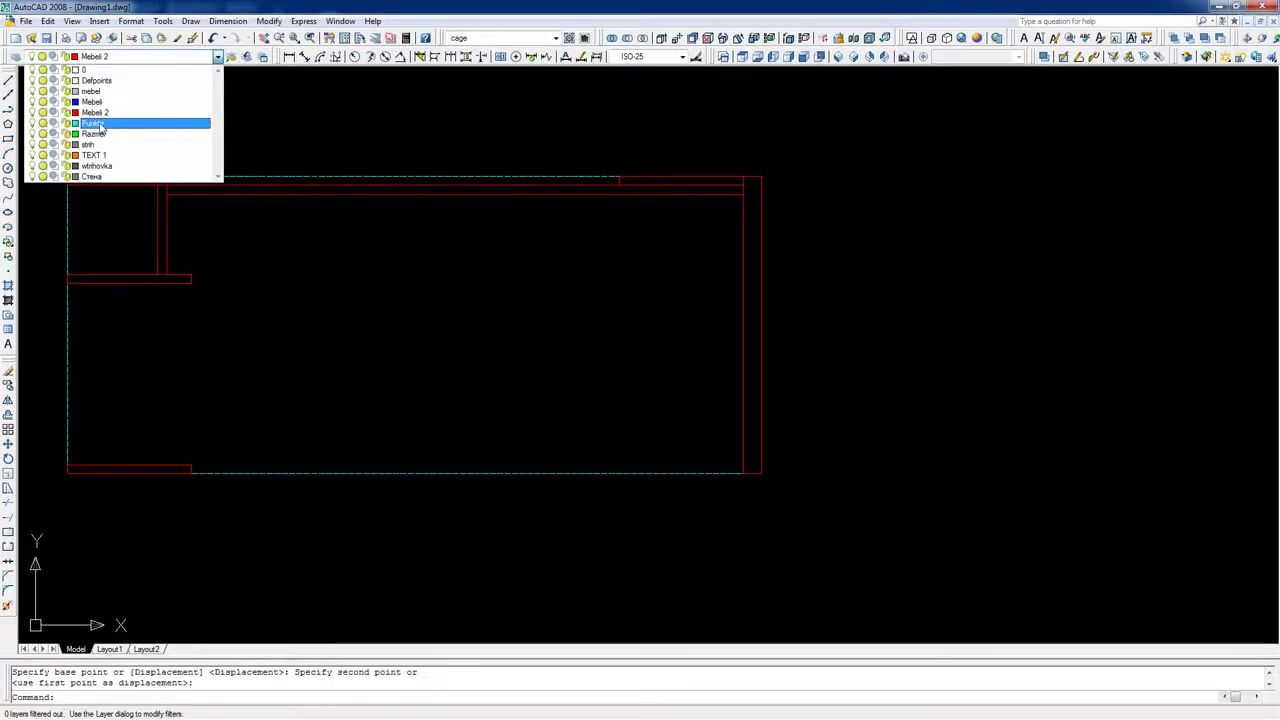
{"action": "left_click", "coordinate": [143, 123]}
{"action": "left_click", "coordinate": [8, 79]}
{"action": "left_click", "coordinate": [191, 472]}
{"action": "left_click", "coordinate": [191, 177]}
{"action": "key", "text": "Return"}
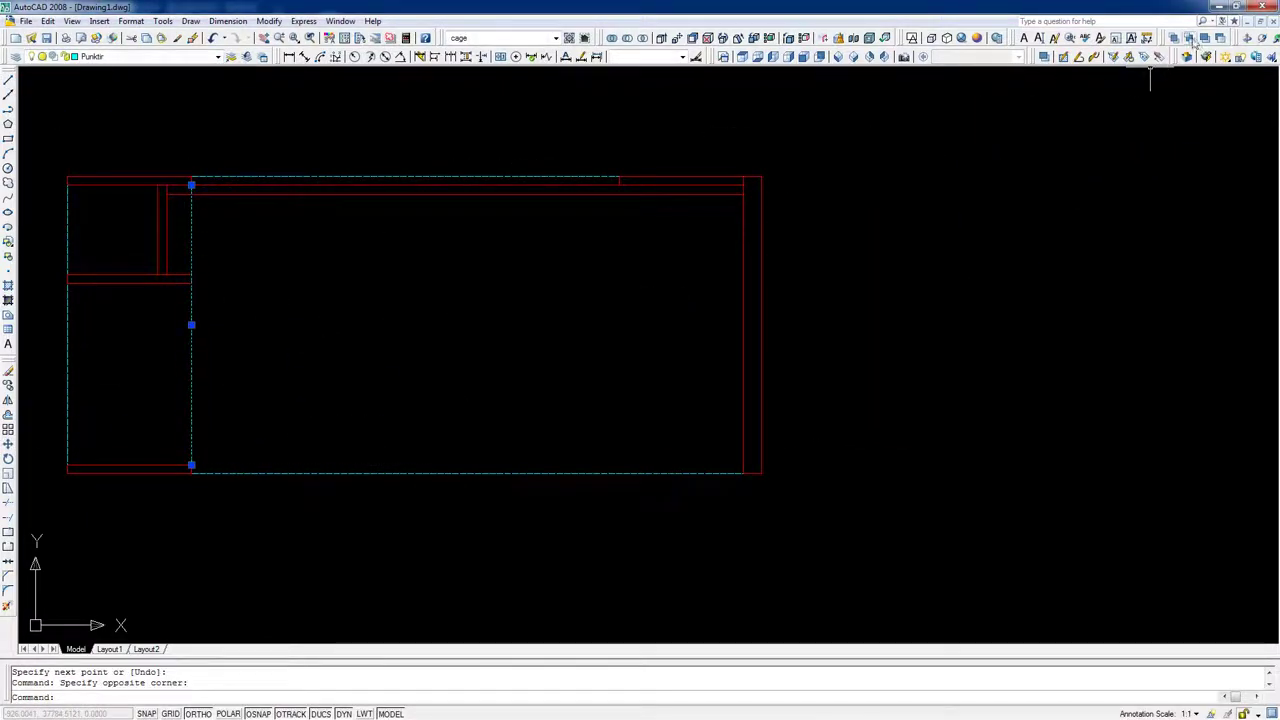
- On the Mebeli layer, draw a 250×582 rectangle and move it to the outline's right end
{"action": "left_click", "coordinate": [220, 60]}
{"action": "left_click", "coordinate": [143, 109]}
{"action": "left_click", "coordinate": [8, 138]}
{"action": "left_click", "coordinate": [947, 492]}
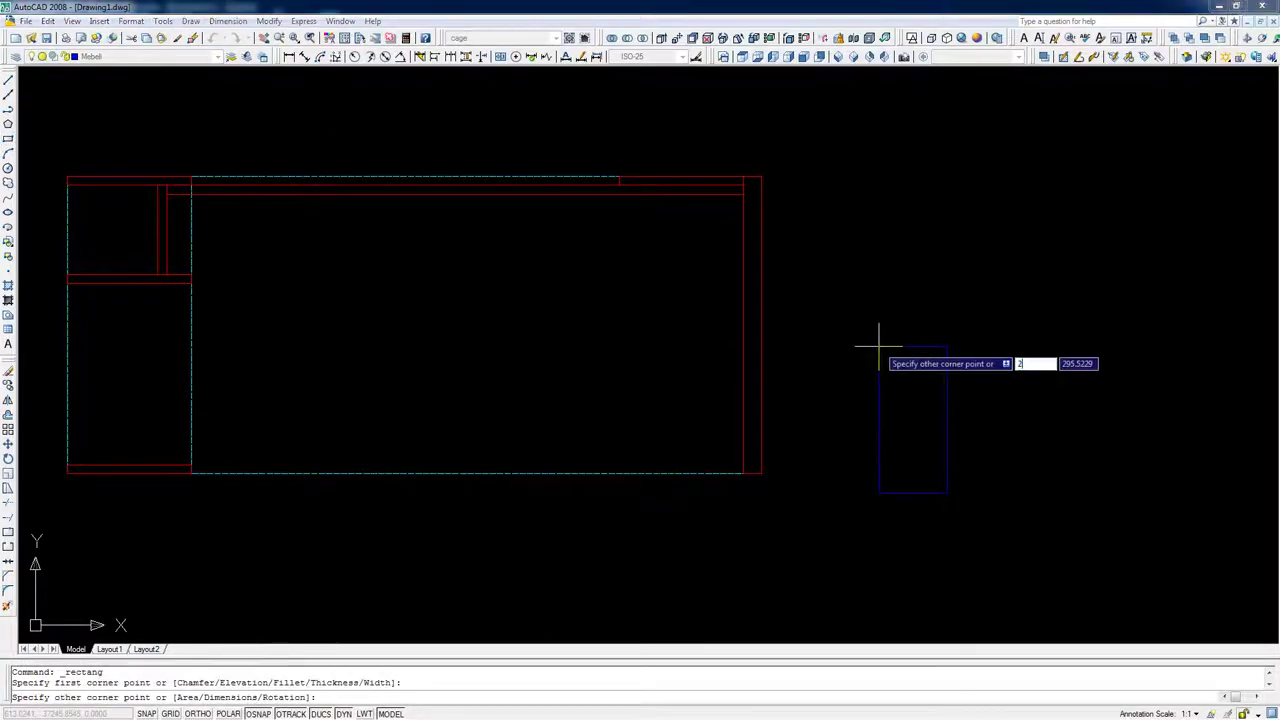
{"action": "type", "text": "250"}
{"action": "key", "text": "Tab"}
{"action": "type", "text": "582"}
{"action": "key", "text": "Return"}
{"action": "left_click", "coordinate": [8, 443]}
{"action": "left_click", "coordinate": [1074, 350]}
{"action": "left_click", "coordinate": [1074, 491]}
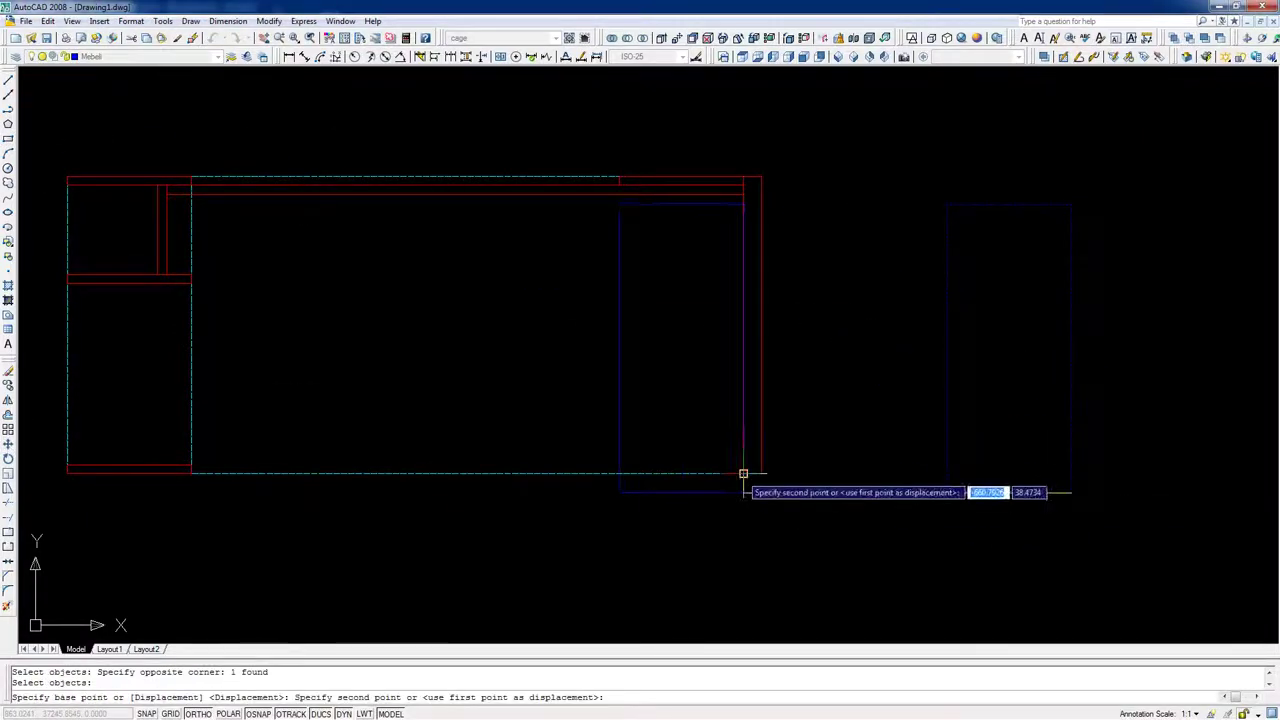
{"action": "left_click", "coordinate": [743, 473]}
- Zoom and pan out to show all the drawing views
{"action": "key", "text": "Escape"}
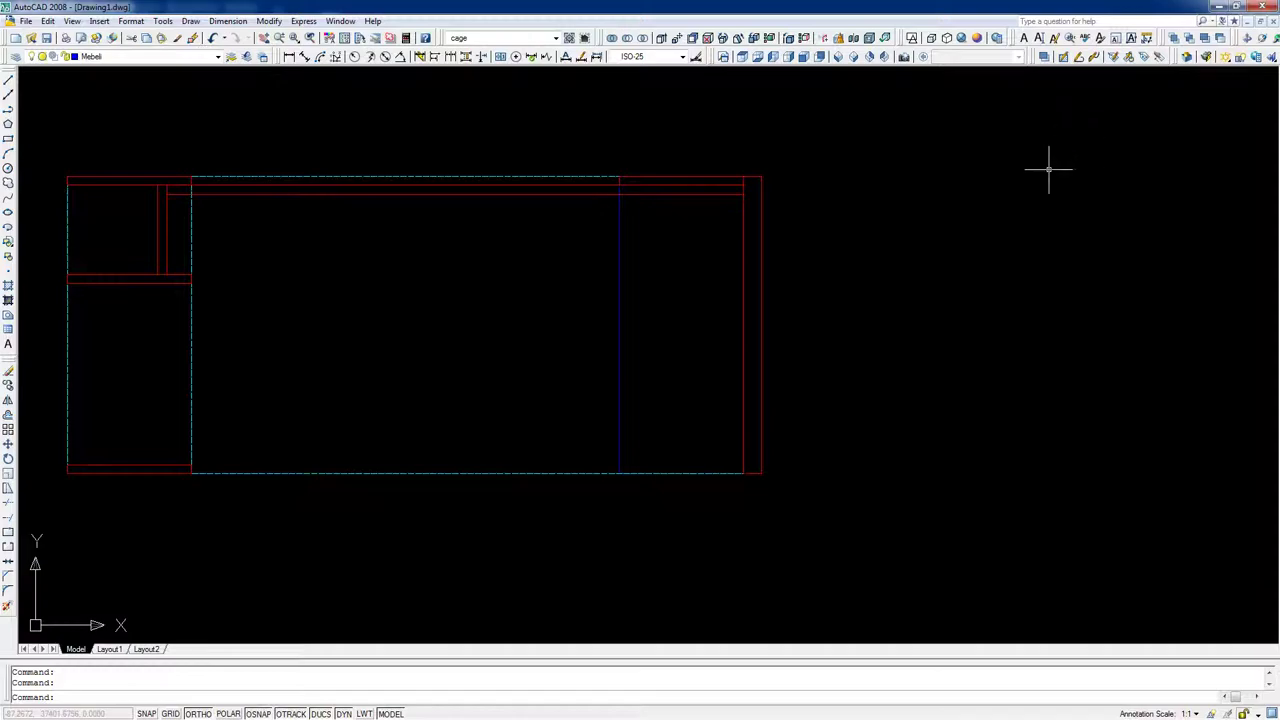
{"action": "left_click", "coordinate": [561, 476]}
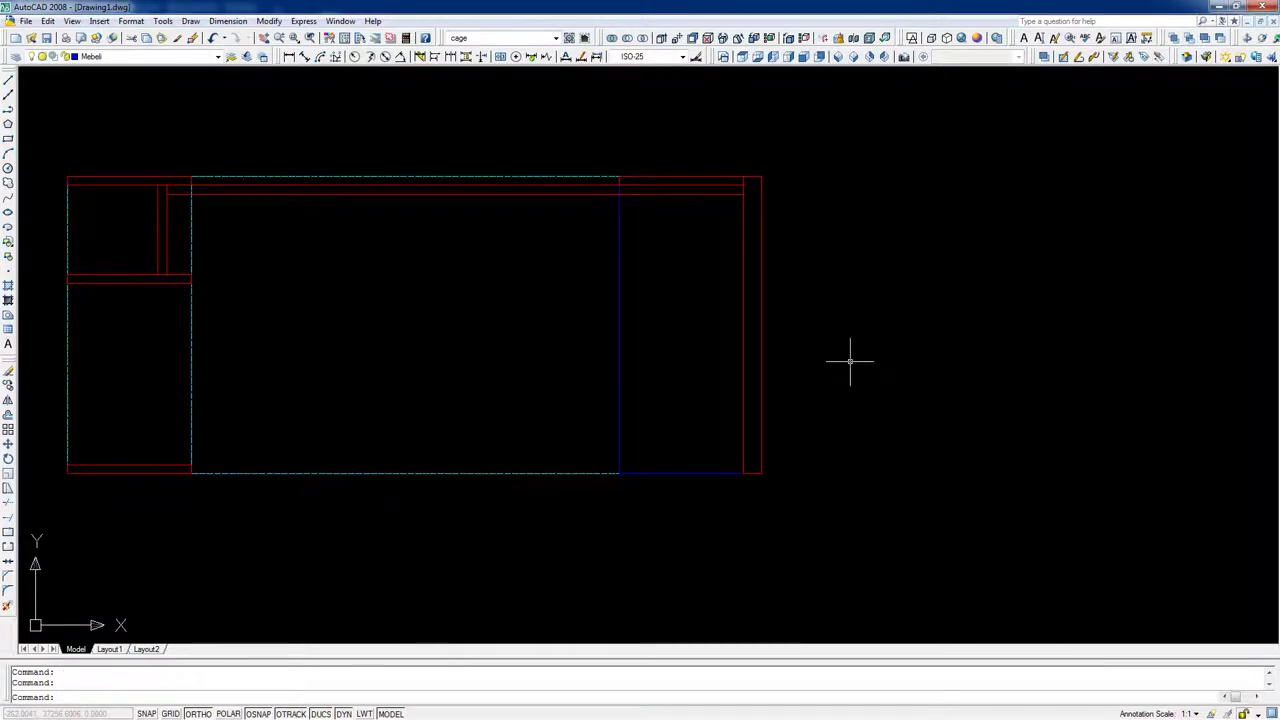
{"action": "key", "text": "z"}
{"action": "key", "text": "Return"}
{"action": "key", "text": "Return"}
{"action": "left_click_drag", "start_coordinate": [691, 317], "coordinate": [281, 88]}
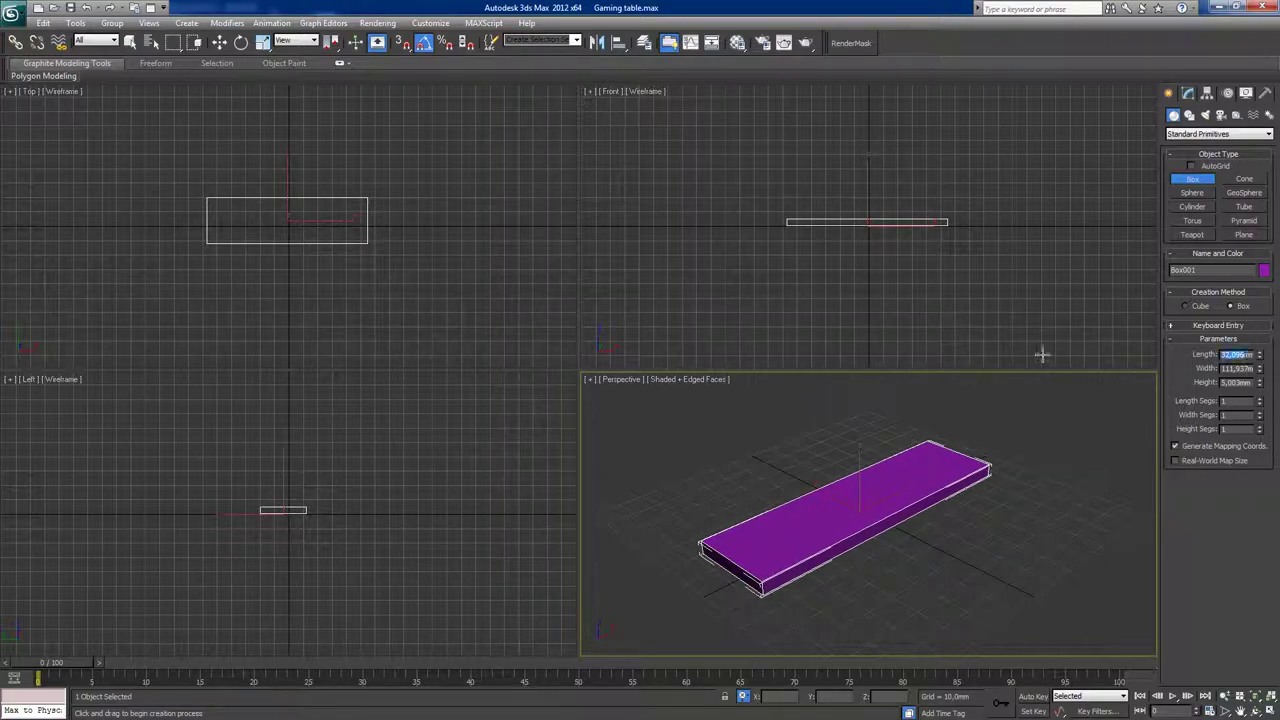
- Size Box001 to 600×1400×36 mm and maximize the Perspective view
{"action": "type", "text": "600"}
{"action": "key", "text": "Tab"}
{"action": "type", "text": "1400"}
{"action": "key", "text": "Tab"}
{"action": "type", "text": "36"}
{"action": "key", "text": "Return"}
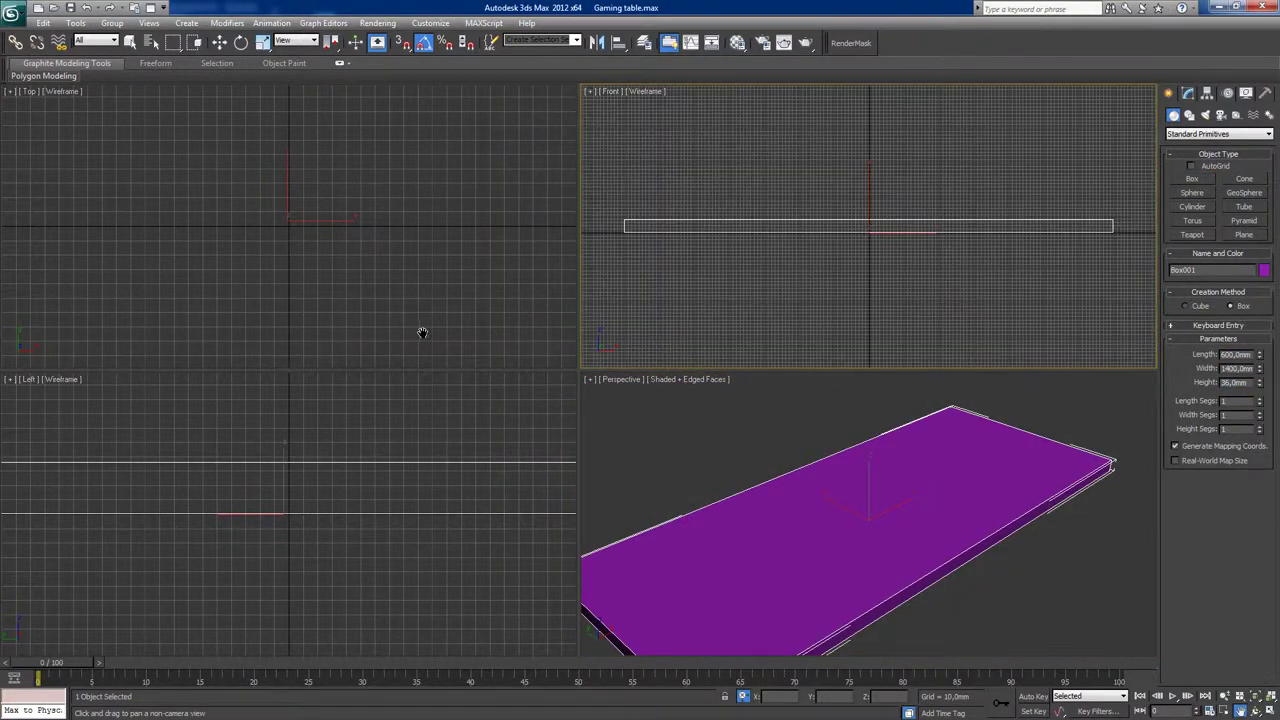
{"action": "key", "text": "ctrl+shift+z"}
{"action": "key", "text": "alt+w"}
- Create an 18×250×714 mm panel box and snap it under the desktop's left end
{"action": "scroll", "coordinate": [542, 268], "scroll_direction": "down", "scroll_amount": 3}
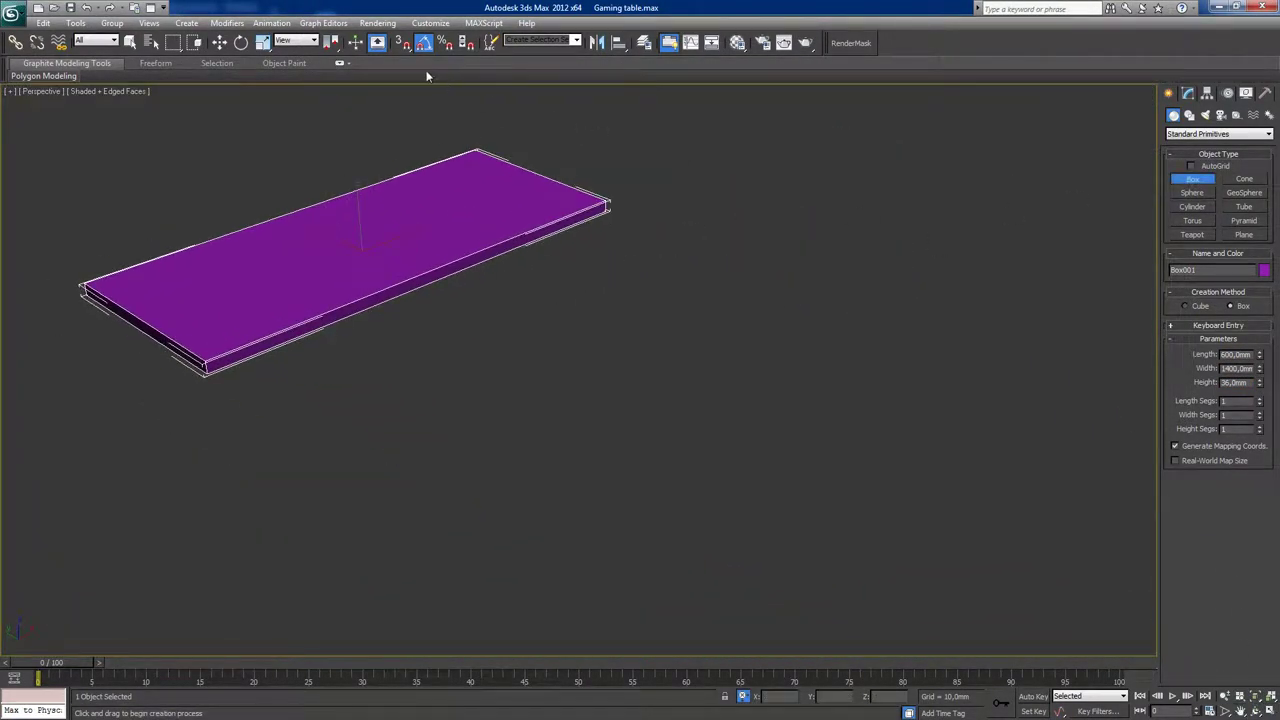
{"action": "left_click_drag", "start_coordinate": [838, 540], "coordinate": [856, 520]}
{"action": "type", "text": "18"}
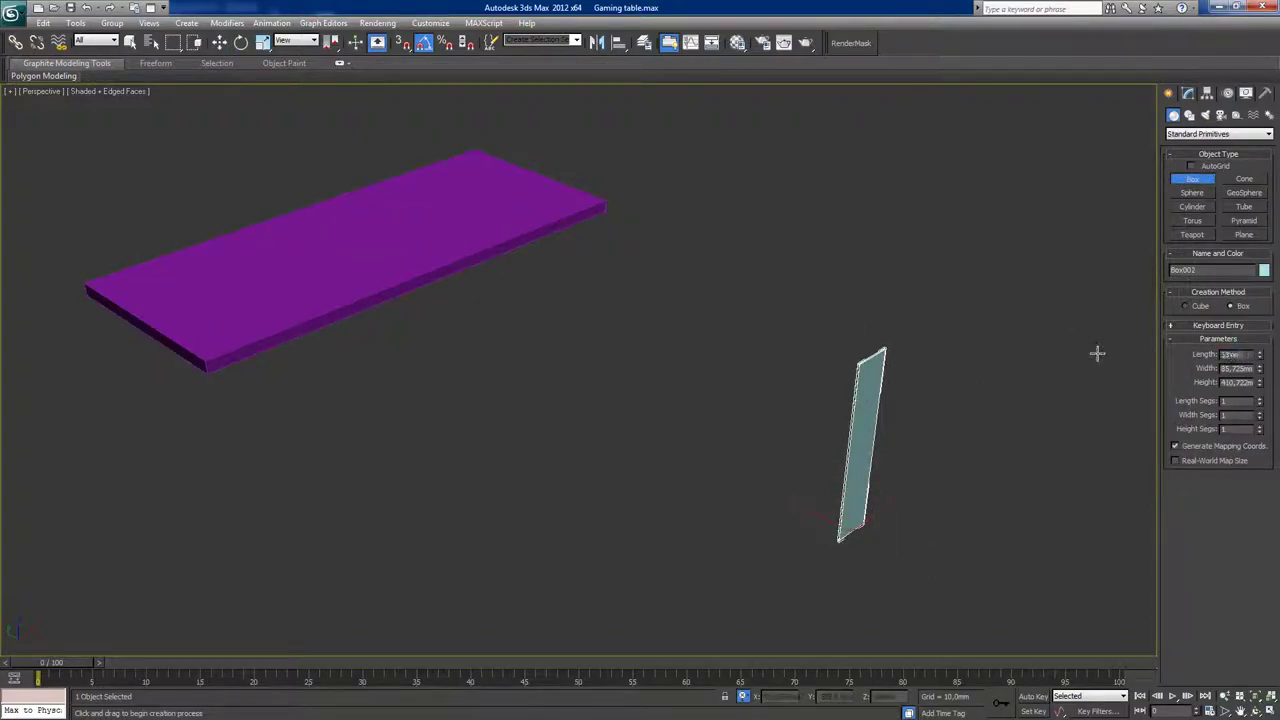
{"action": "type", "text": "250"}
{"action": "key", "text": "Tab"}
{"action": "key", "text": "Return"}
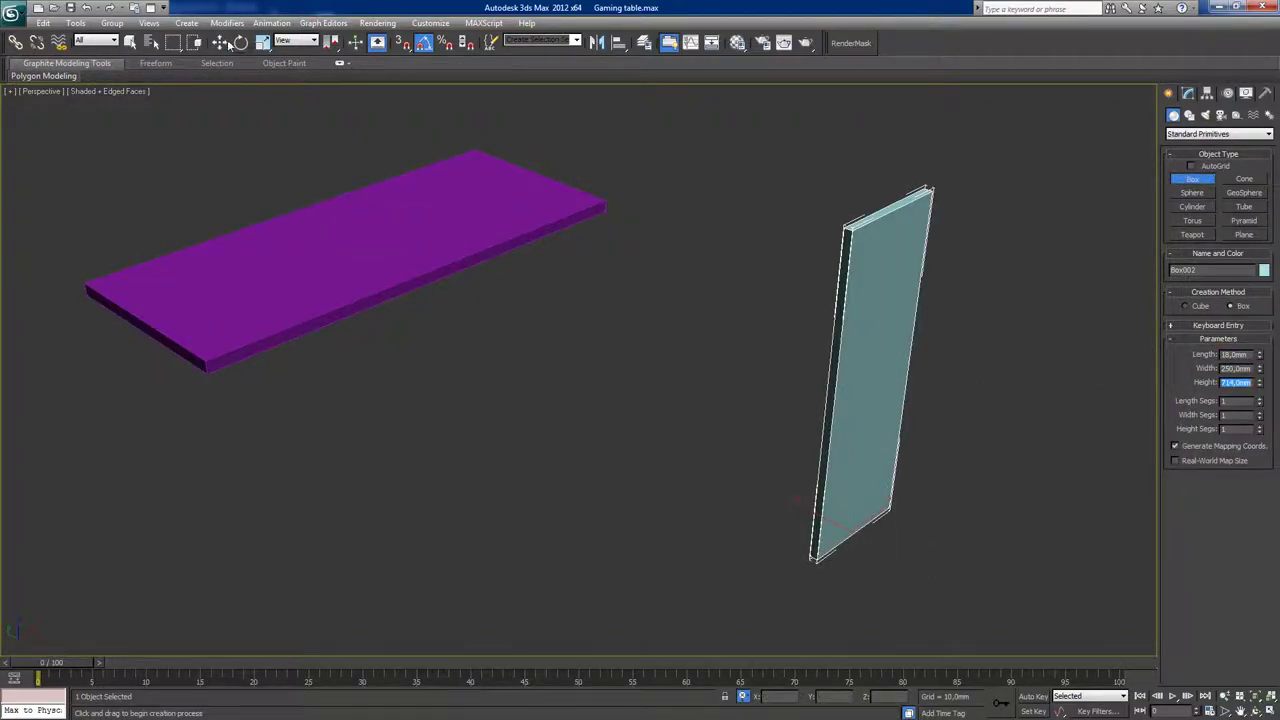
{"action": "key", "text": "w"}
{"action": "left_click_drag", "start_coordinate": [845, 228], "coordinate": [86, 290]}
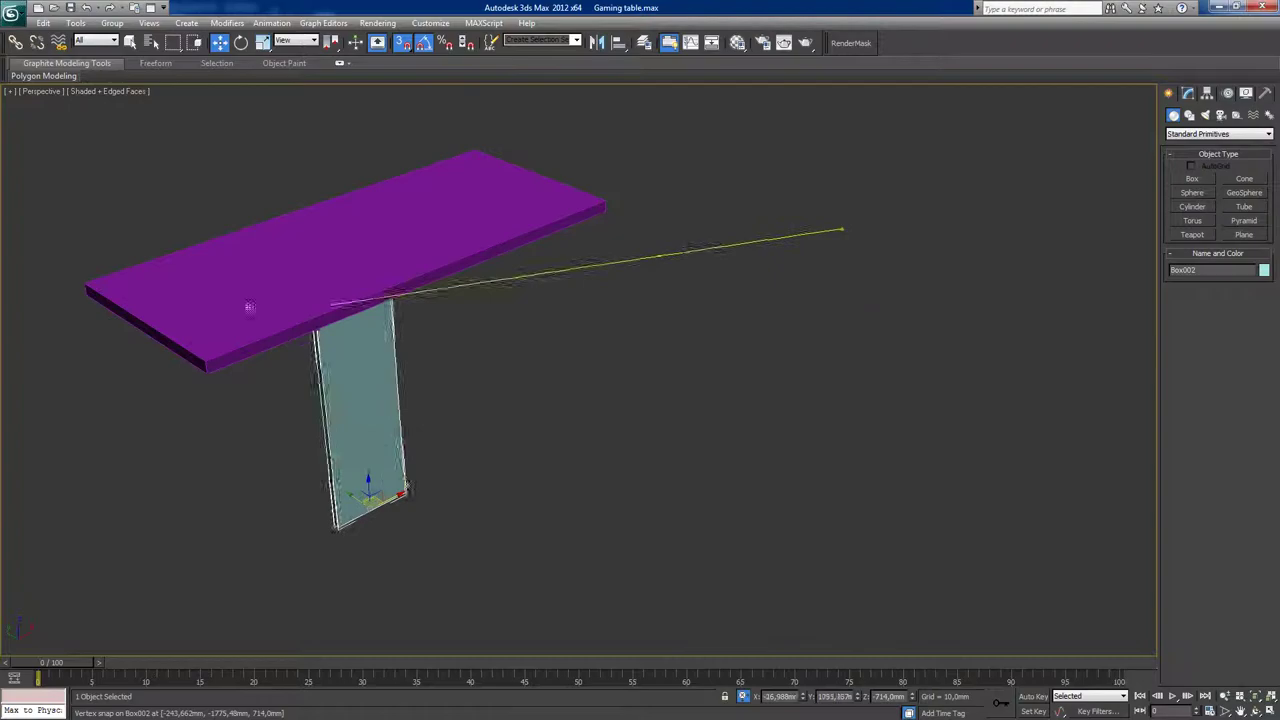
- Create a 600×36×714 mm end panel and snap it to the desk's right end
{"action": "left_click", "coordinate": [1192, 178]}
{"action": "left_click_drag", "start_coordinate": [858, 516], "coordinate": [726, 440]}
{"action": "left_click", "coordinate": [717, 219]}
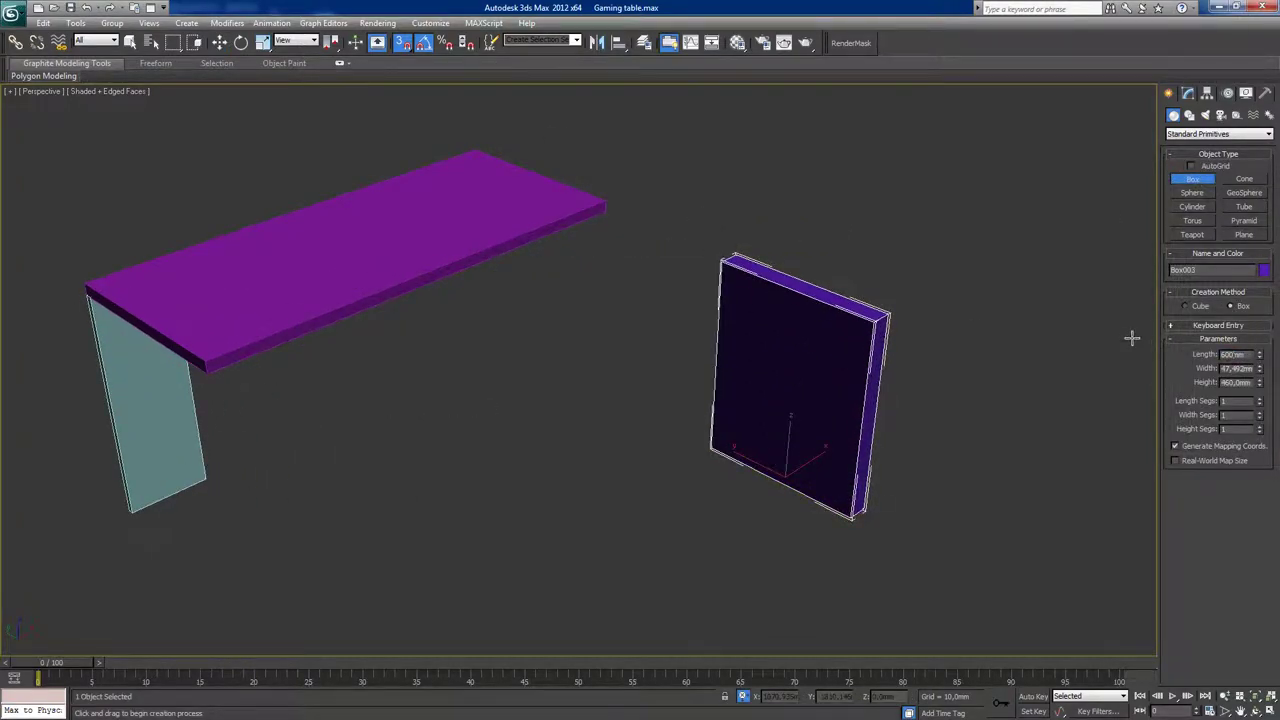
{"action": "type", "text": "36"}
{"action": "key", "text": "Tab"}
{"action": "key", "text": "Return"}
{"action": "key", "text": "w"}
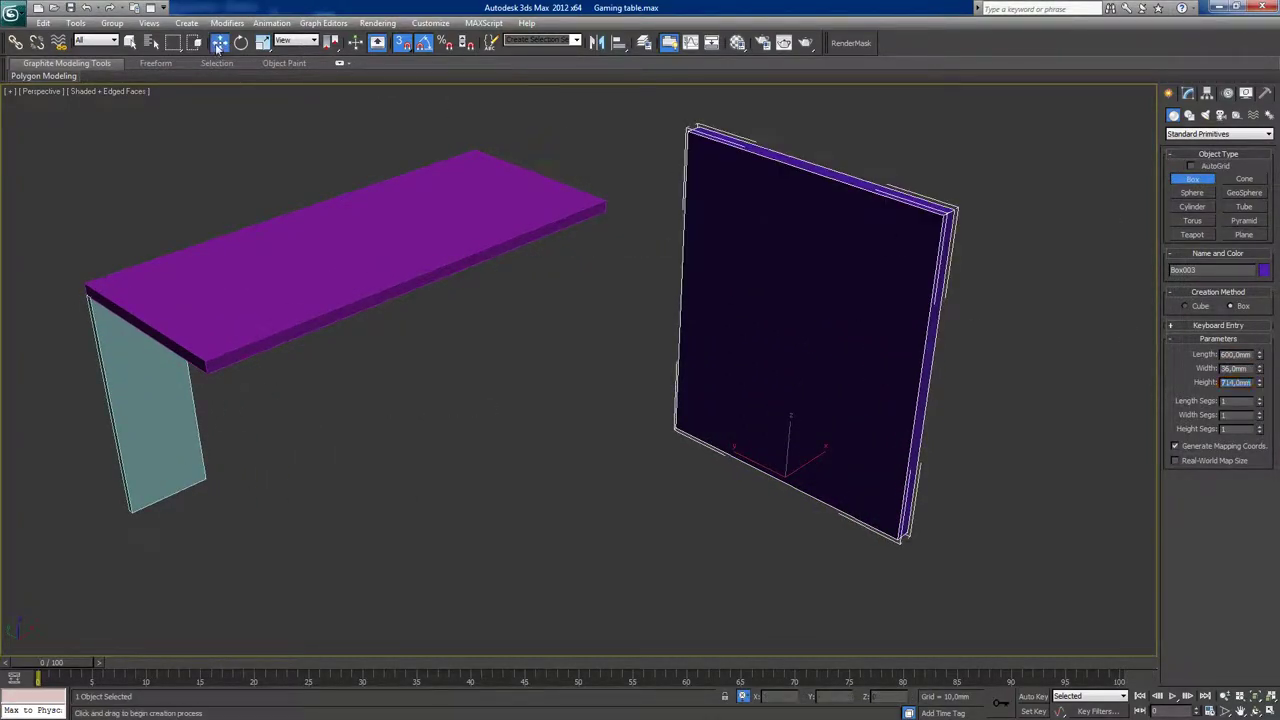
{"action": "left_click_drag", "start_coordinate": [686, 125], "coordinate": [605, 207]}
- Copy the left side panel along the desk as an inner upright
{"action": "key", "text": "F3"}
{"action": "left_click", "coordinate": [190, 312]}
{"action": "left_click_drag", "start_coordinate": [190, 312], "coordinate": [470, 205], "text": "shift"}
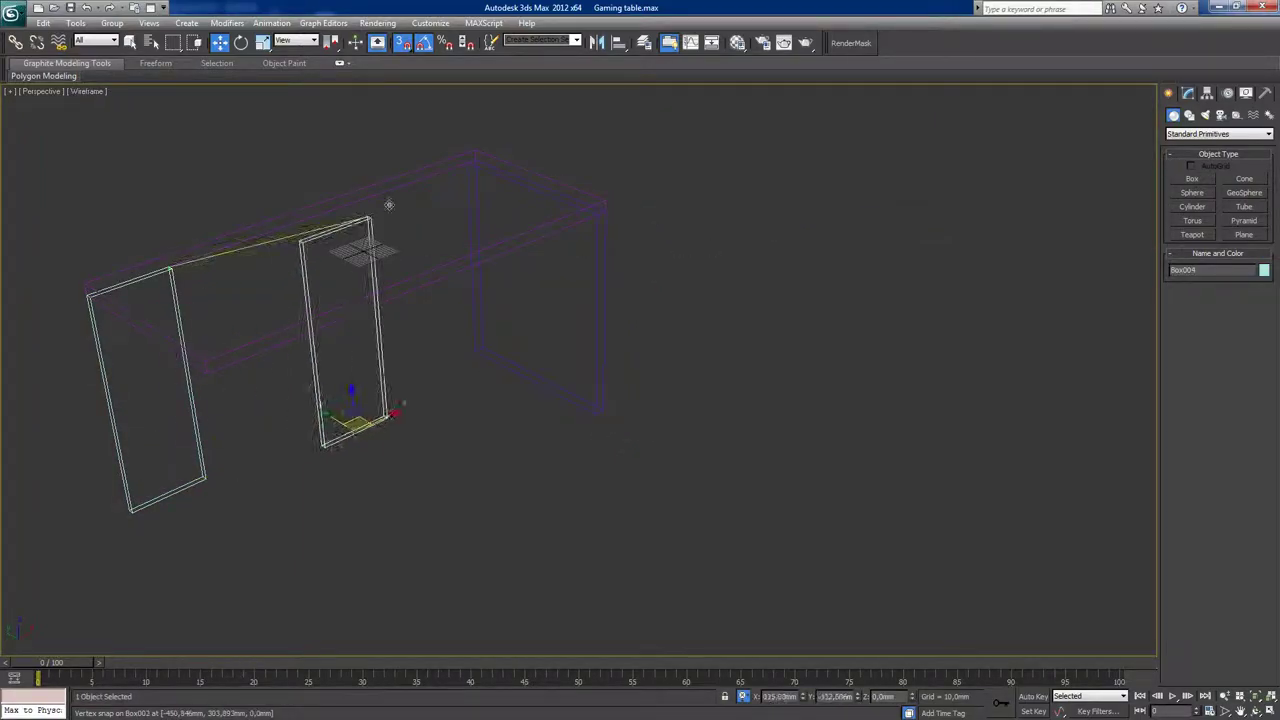
{"action": "left_click", "coordinate": [643, 421]}
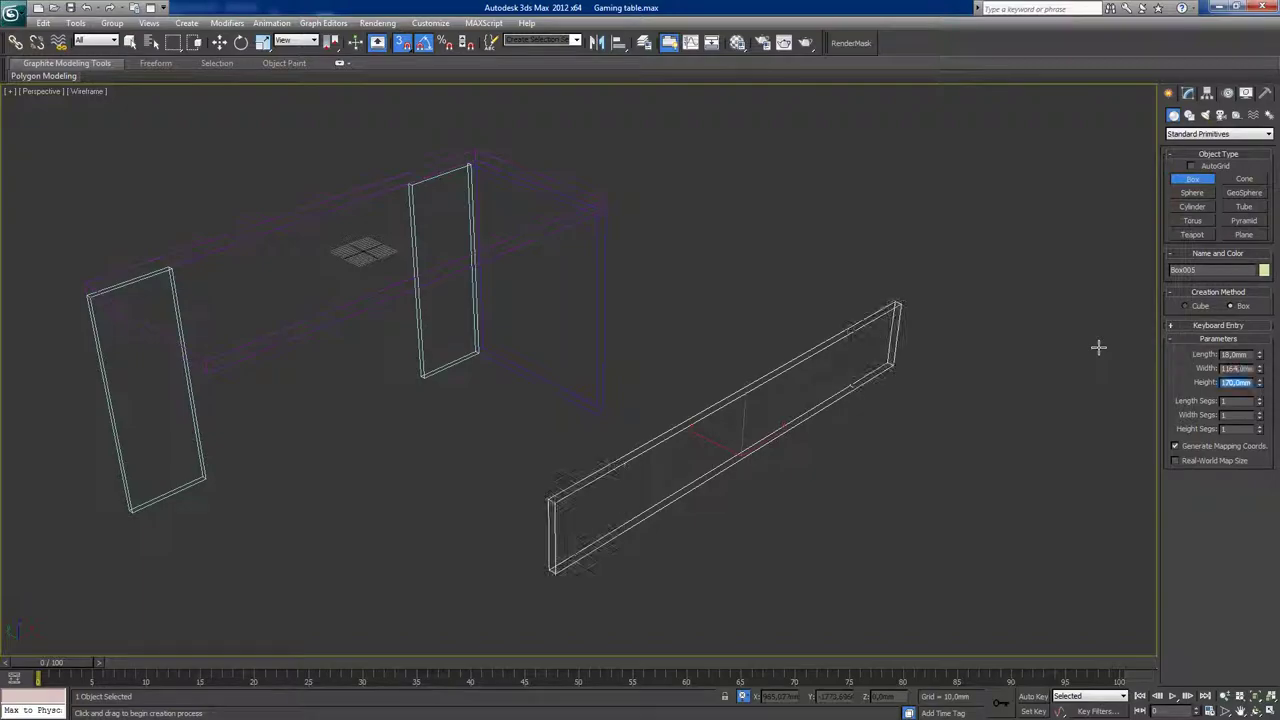
- Snap the long back rail under the desktop and return to shaded display
{"action": "left_click", "coordinate": [220, 42]}
{"action": "left_click_drag", "start_coordinate": [900, 256], "coordinate": [467, 170]}
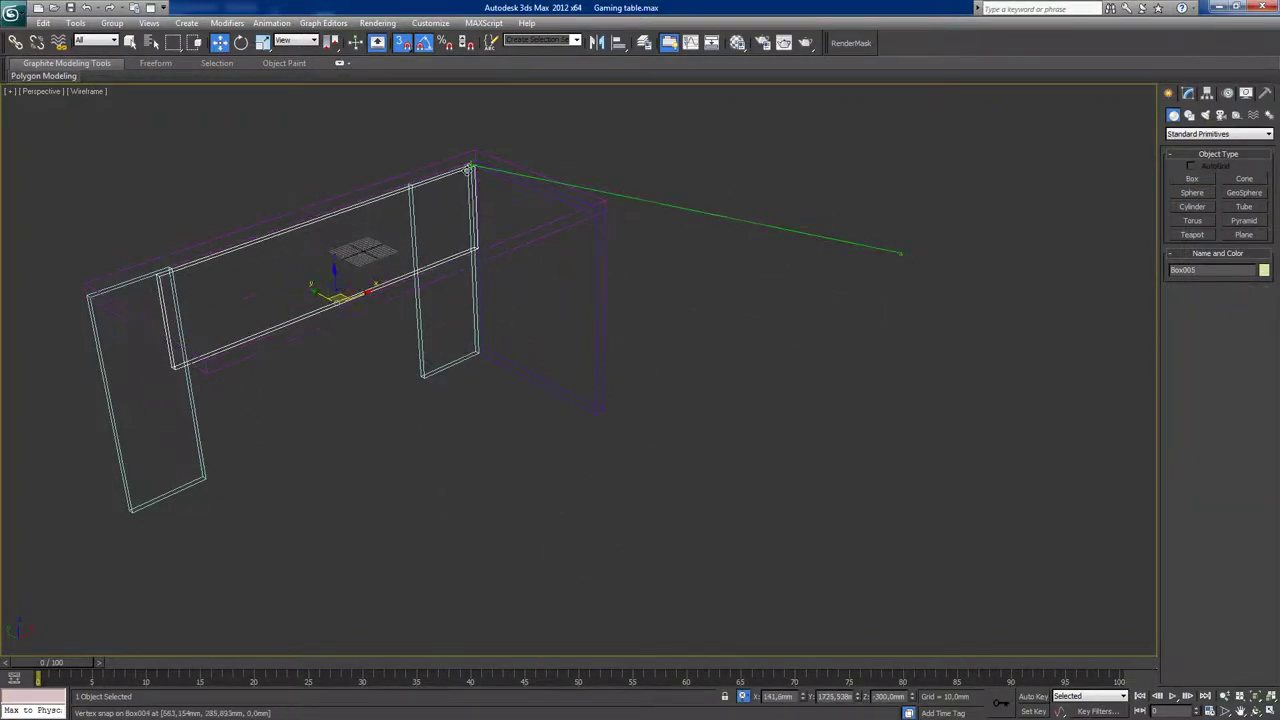
{"action": "key", "text": "F3"}
{"action": "left_click", "coordinate": [681, 315]}
- Create a flat yellow bottom-shelf box and snap it to the left leg's base
{"action": "left_click", "coordinate": [1192, 178]}
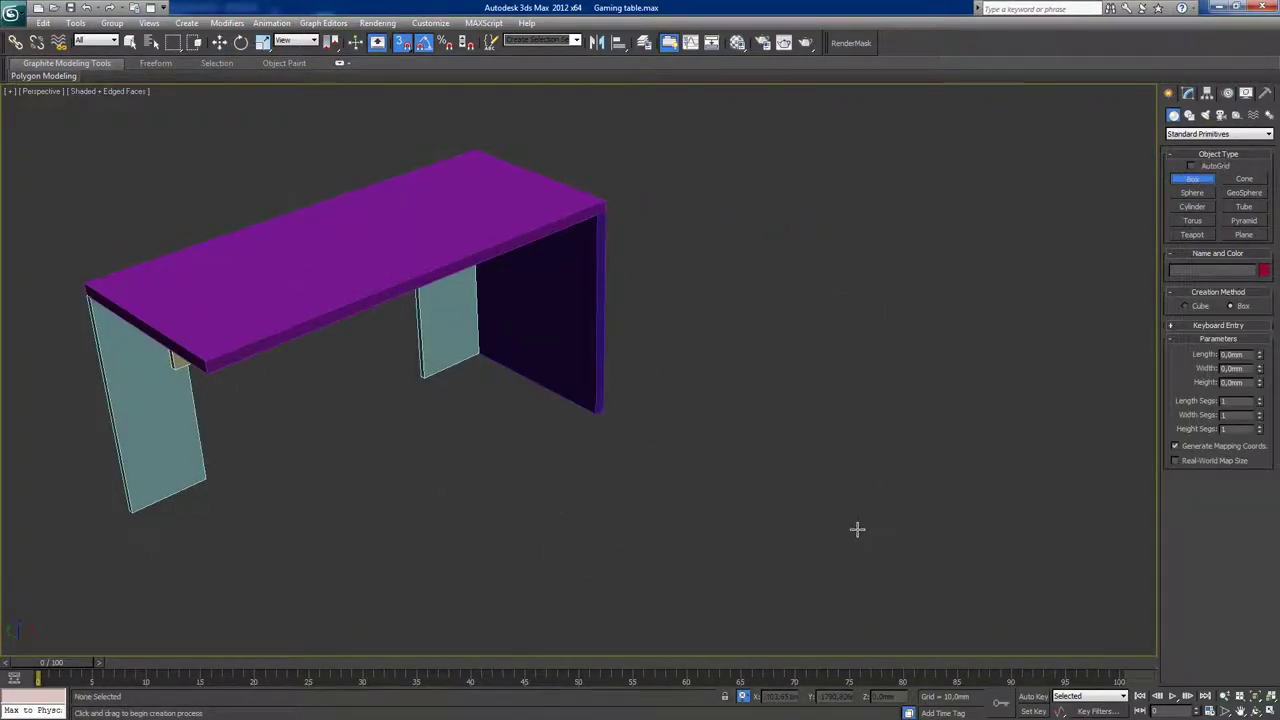
{"action": "left_click_drag", "start_coordinate": [857, 529], "coordinate": [752, 436]}
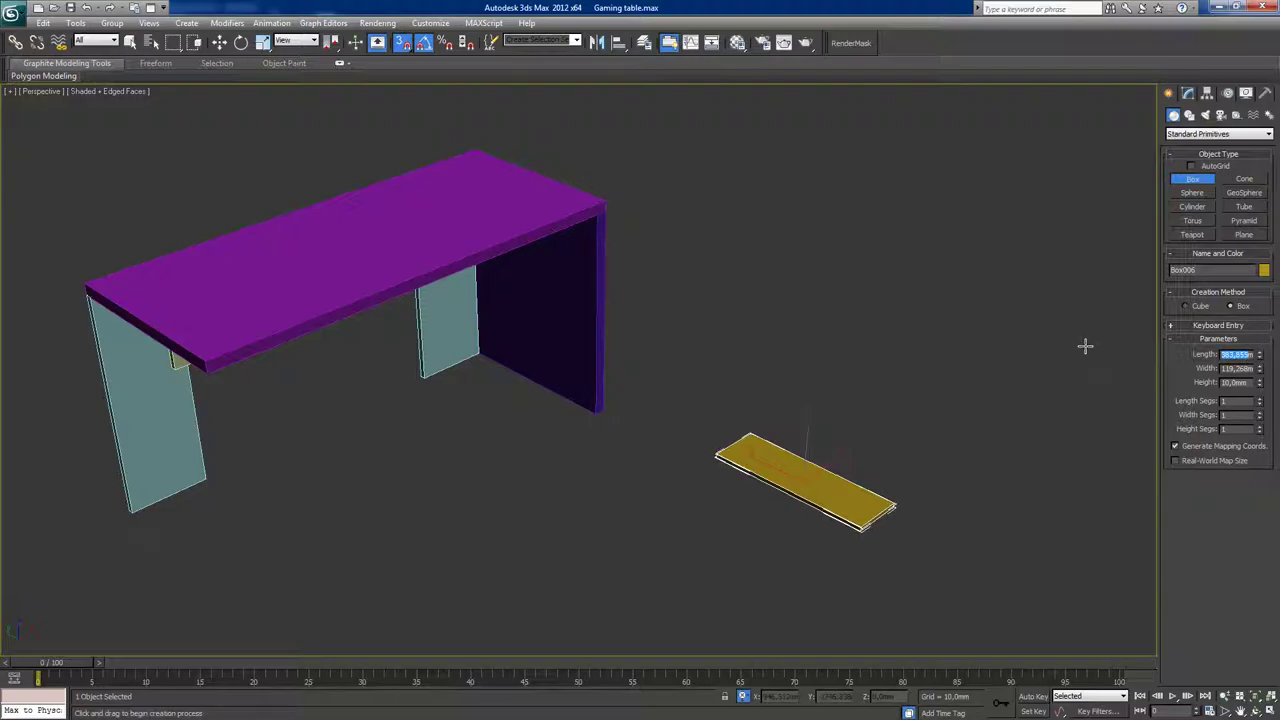
{"action": "key", "text": "w"}
{"action": "left_click_drag", "start_coordinate": [666, 466], "coordinate": [209, 514]}
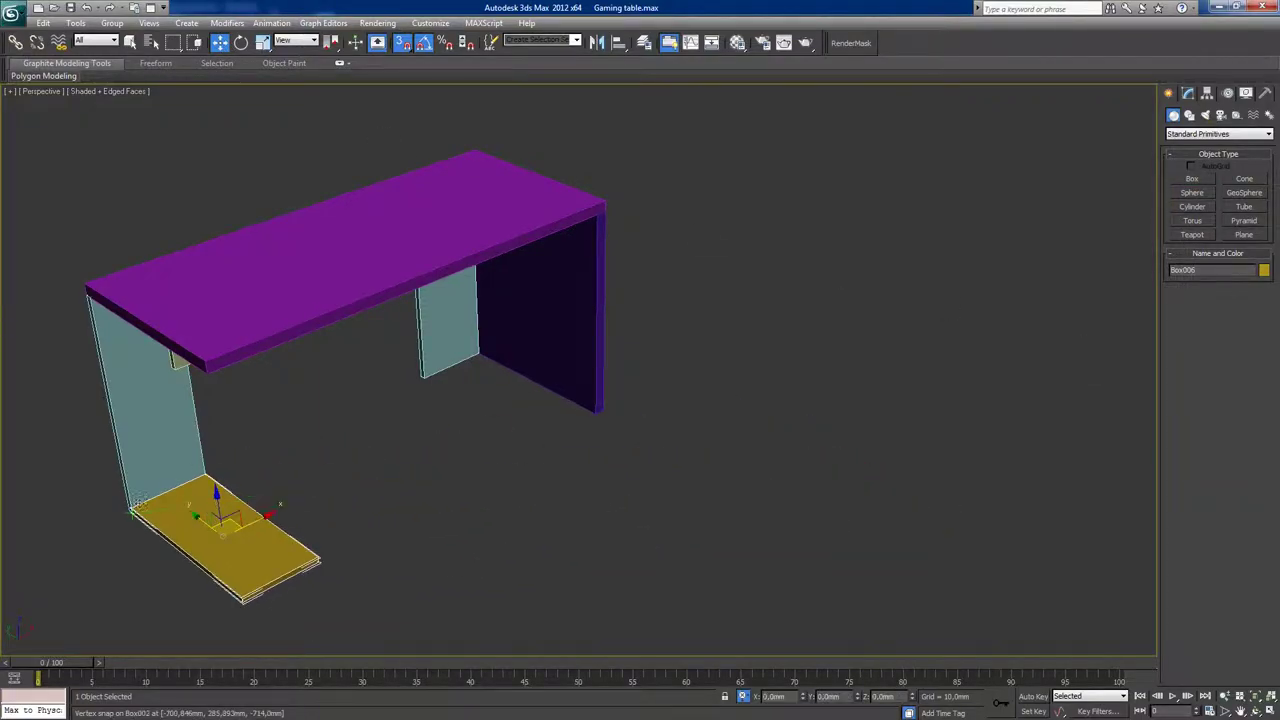
- Add a tall green shelf-side panel, set its height, and snap it onto the left leg
{"action": "left_click_drag", "start_coordinate": [840, 507], "coordinate": [738, 515]}
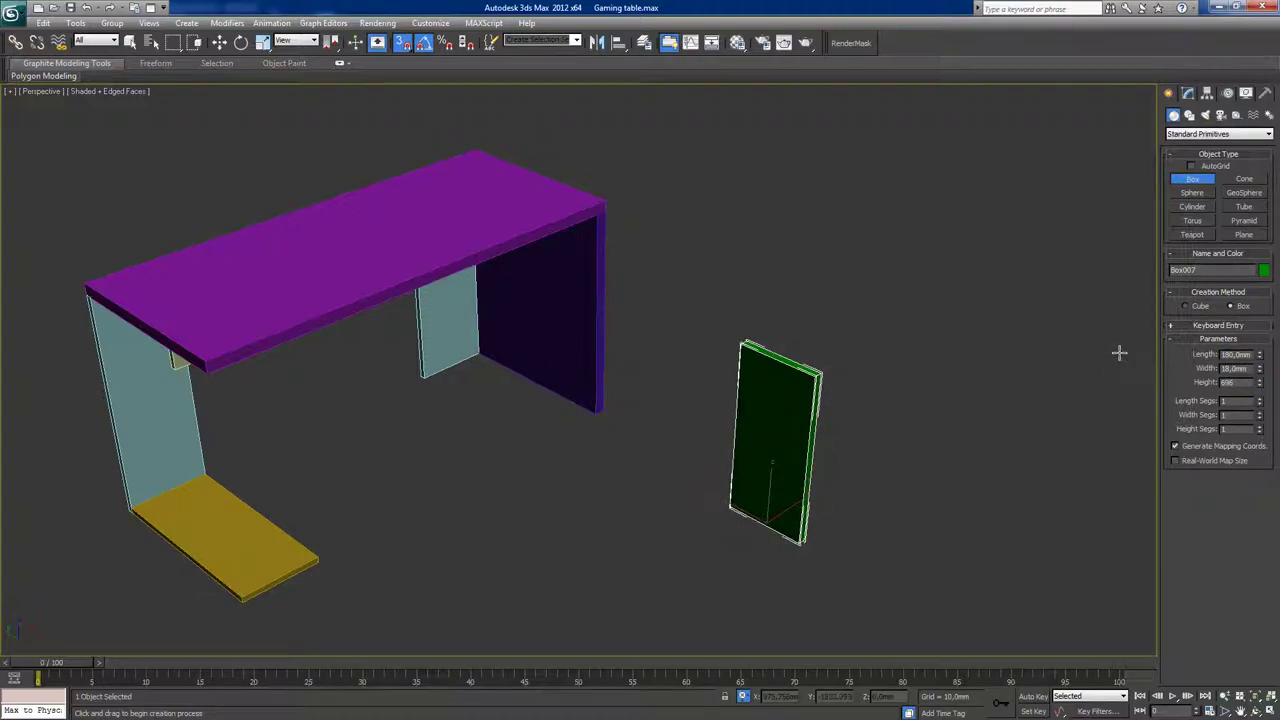
{"action": "left_click", "coordinate": [1119, 352]}
{"action": "key", "text": "w"}
{"action": "left_click_drag", "start_coordinate": [768, 480], "coordinate": [140, 500]}
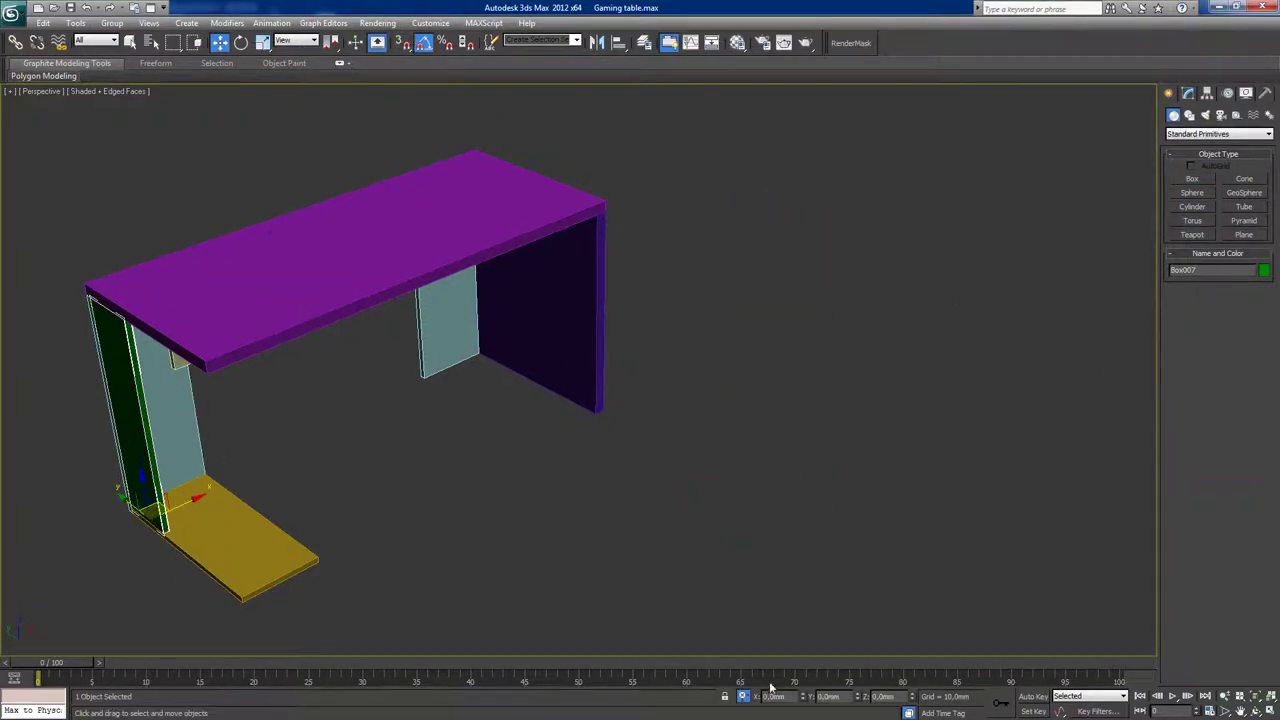
{"action": "key", "text": "Return"}
{"action": "key", "text": "F3"}
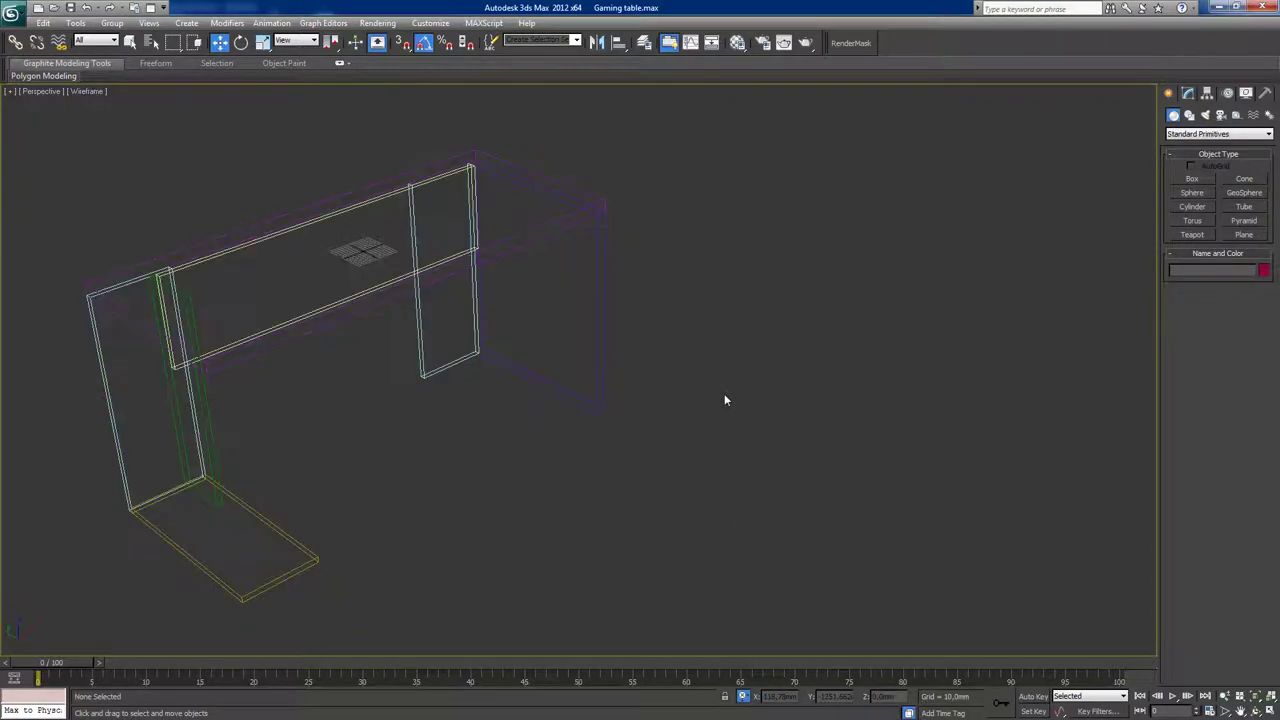
{"action": "key", "text": "F3"}
- Create a thin purple panel 696 mm tall and snap it onto the left leg with zero offset
{"action": "left_click", "coordinate": [1192, 178]}
{"action": "left_click_drag", "start_coordinate": [777, 569], "coordinate": [820, 535]}
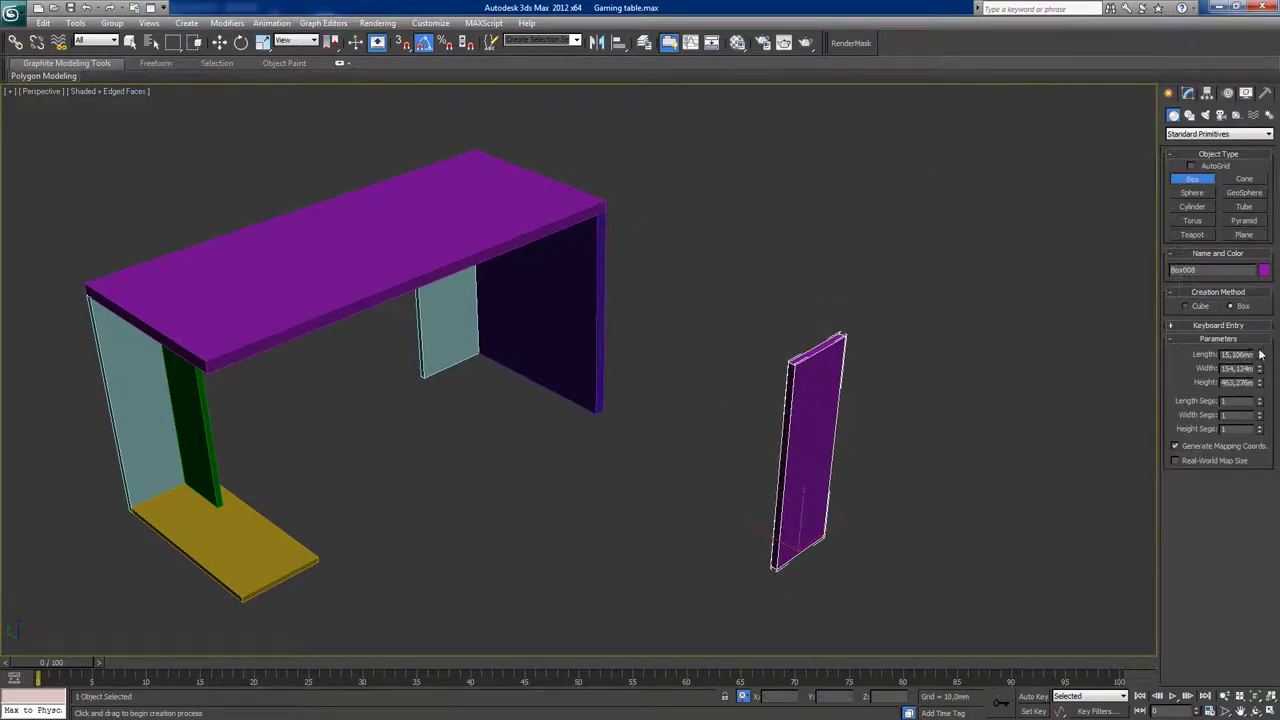
{"action": "type", "text": "0"}
{"action": "key", "text": "Tab"}
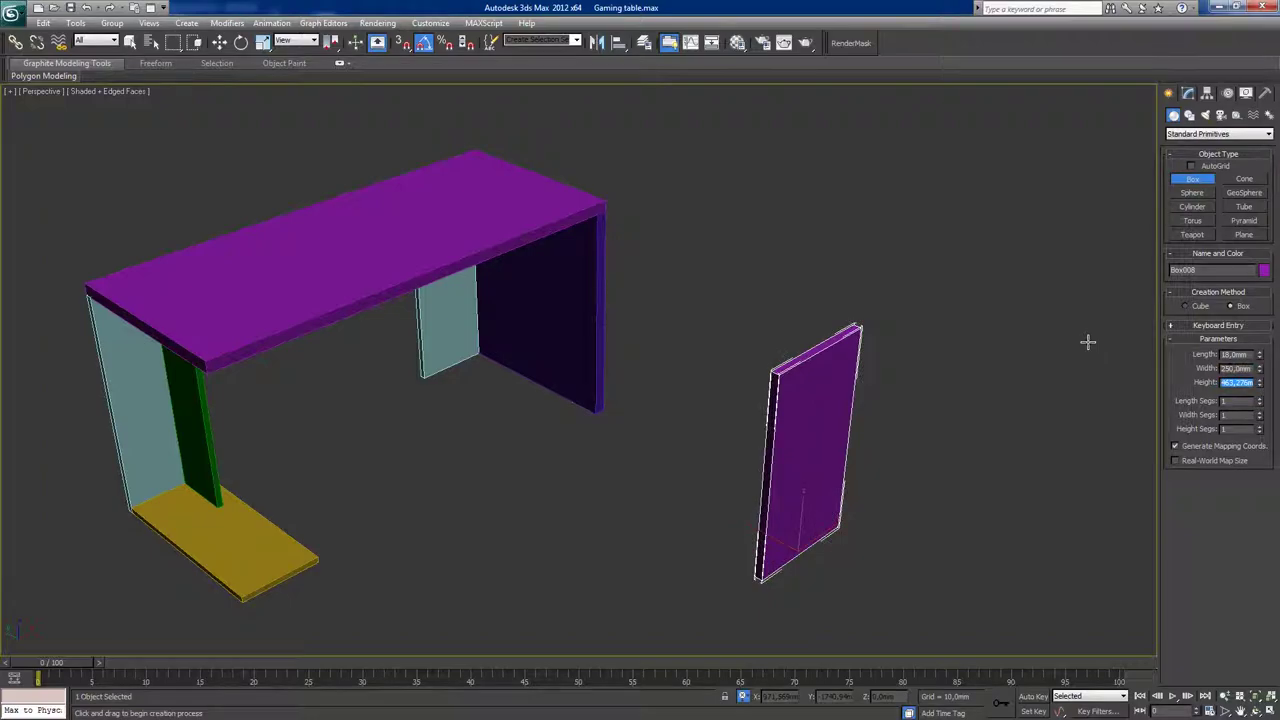
{"action": "key", "text": "Return"}
{"action": "key", "text": "w"}
{"action": "left_click_drag", "start_coordinate": [756, 578], "coordinate": [133, 505]}
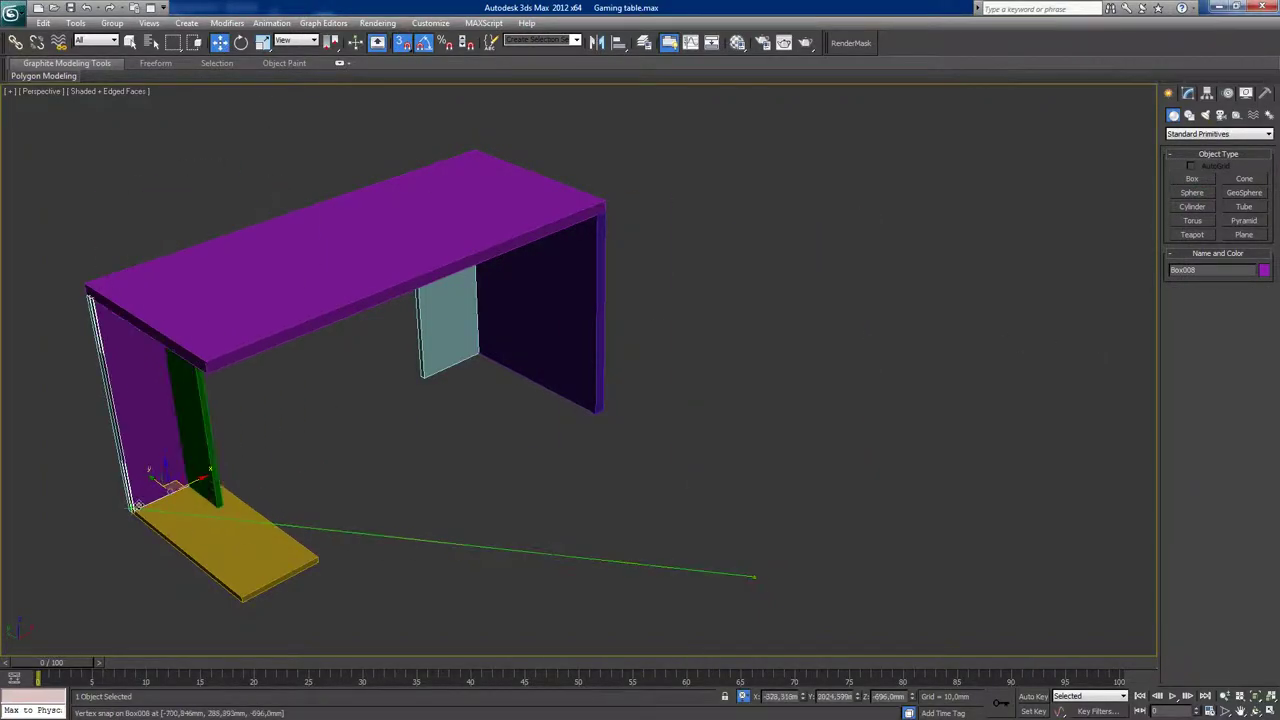
{"action": "key", "text": "Return"}
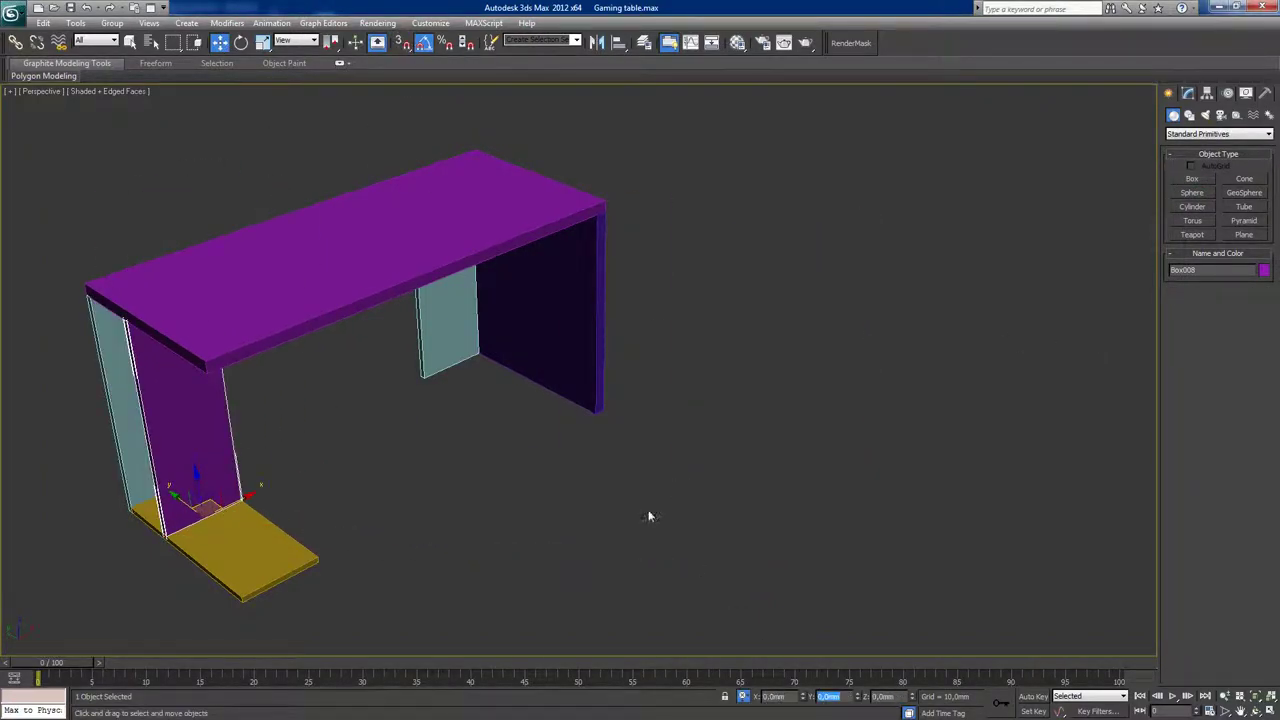
- Create a small flat green box and snap it onto the left leg's base
{"action": "left_click", "coordinate": [1193, 179]}
{"action": "left_click_drag", "start_coordinate": [778, 563], "coordinate": [750, 520]}
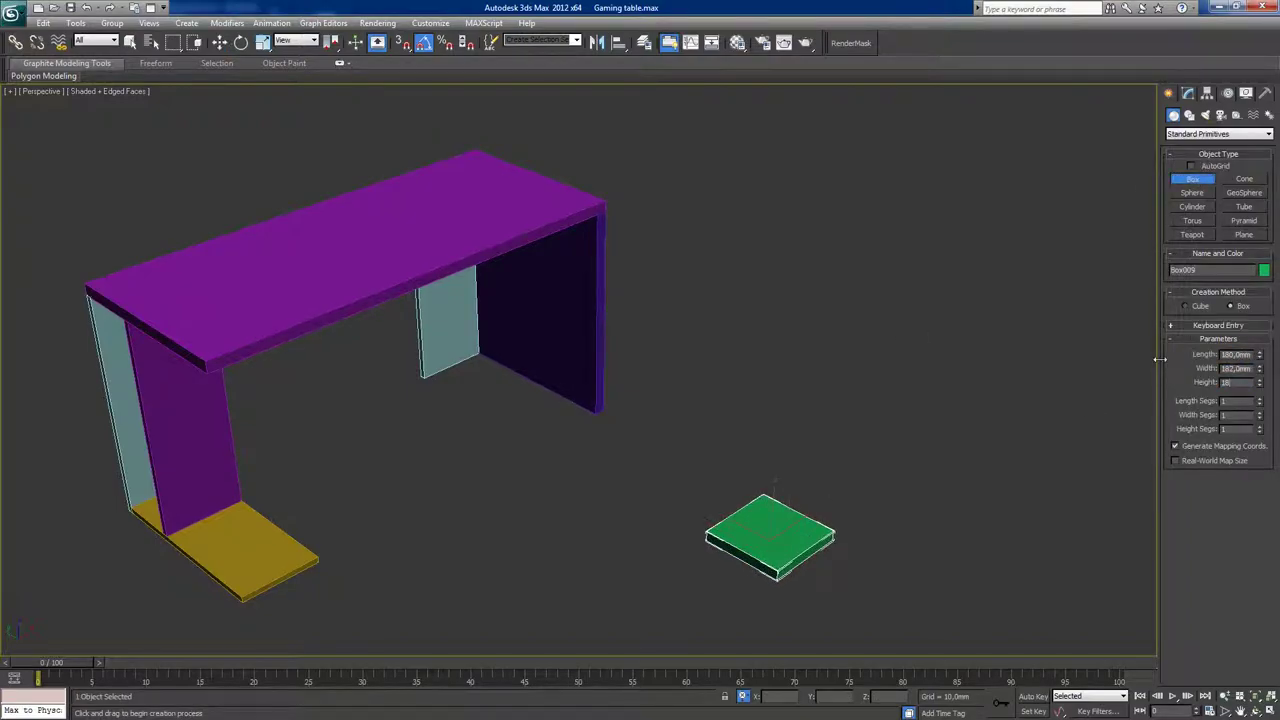
{"action": "key", "text": "w"}
{"action": "left_click_drag", "start_coordinate": [706, 540], "coordinate": [133, 513]}
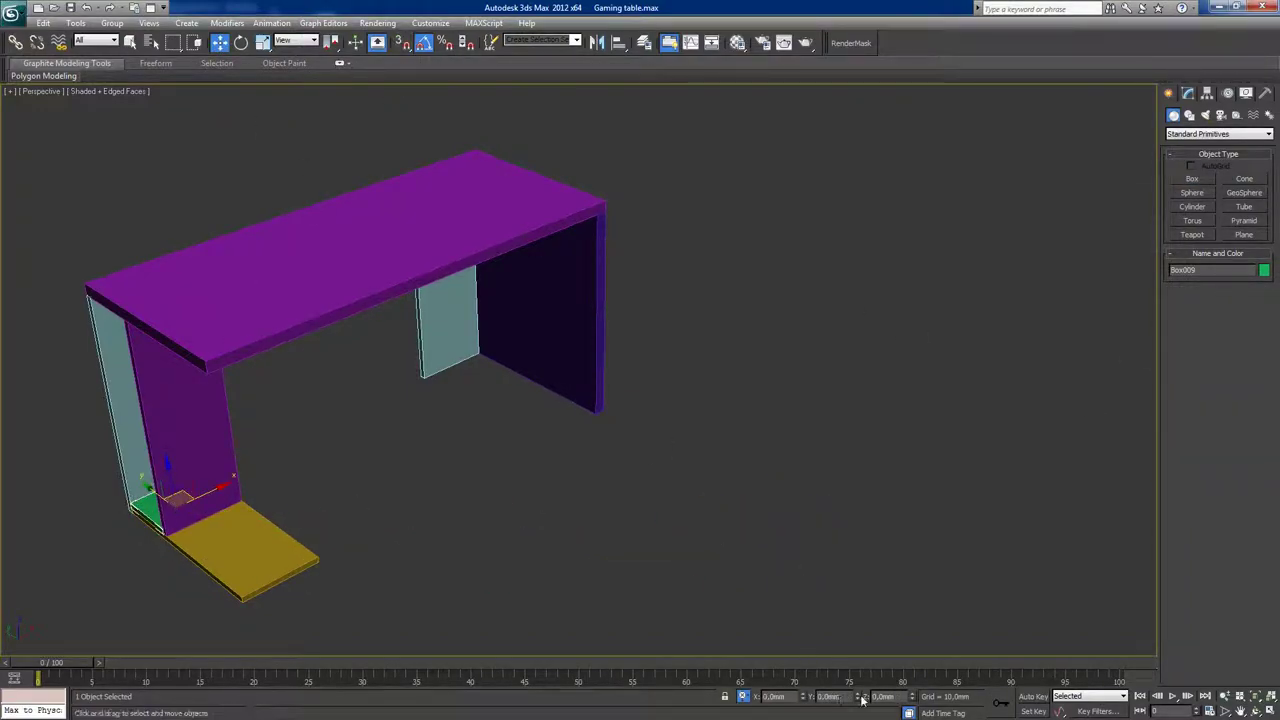
- Create a pink shelf on the yellow foot, raise it to shelf height, and clone a second shelf
{"action": "left_click", "coordinate": [1193, 179]}
{"action": "left_click_drag", "start_coordinate": [858, 549], "coordinate": [753, 487]}
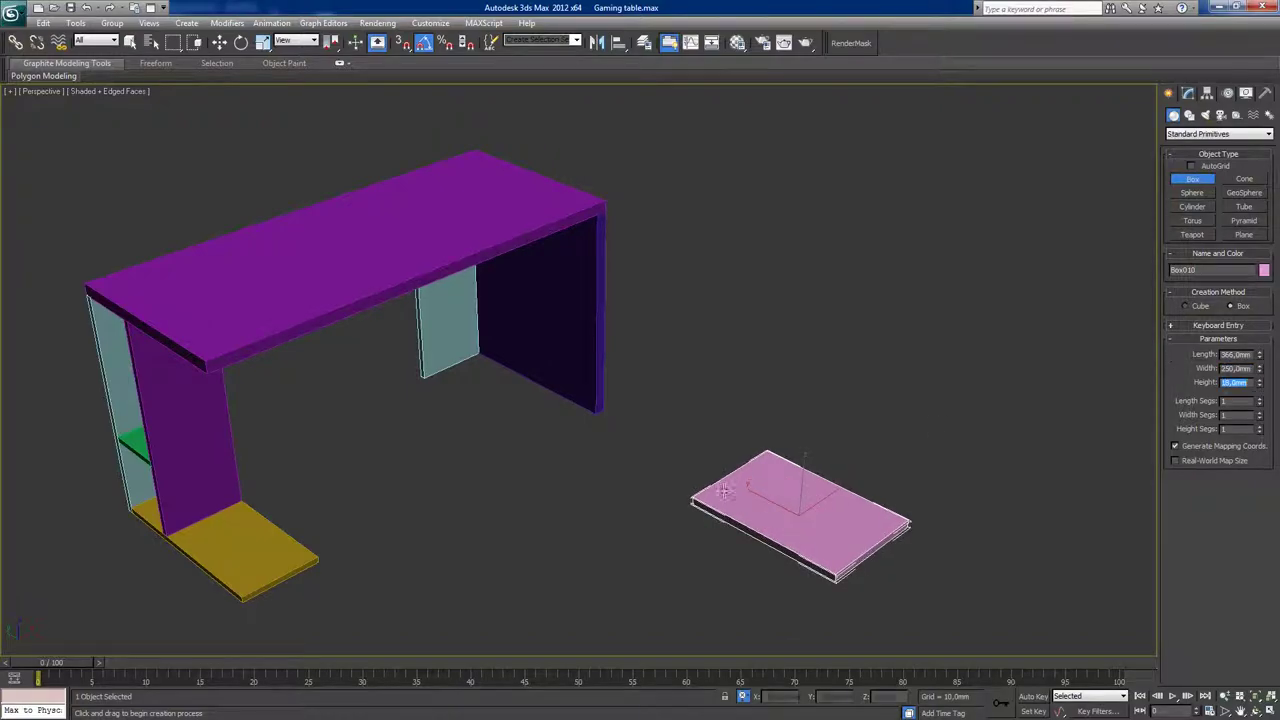
{"action": "key", "text": "w"}
{"action": "left_click_drag", "start_coordinate": [690, 505], "coordinate": [165, 537]}
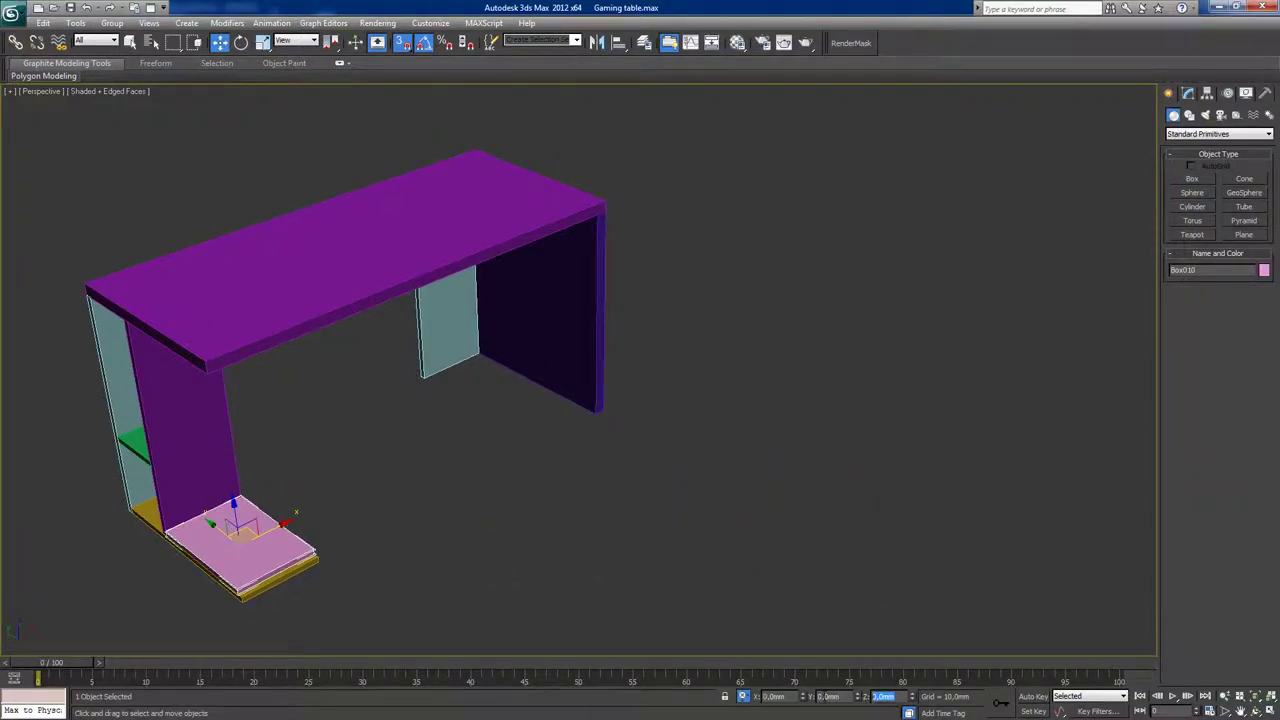
{"action": "mouse_move", "coordinate": [234, 525]}
{"action": "left_mouse_down"}
{"action": "mouse_move", "coordinate": [224, 456]}
{"action": "mouse_move", "coordinate": [155, 460]}
{"action": "left_mouse_up"}
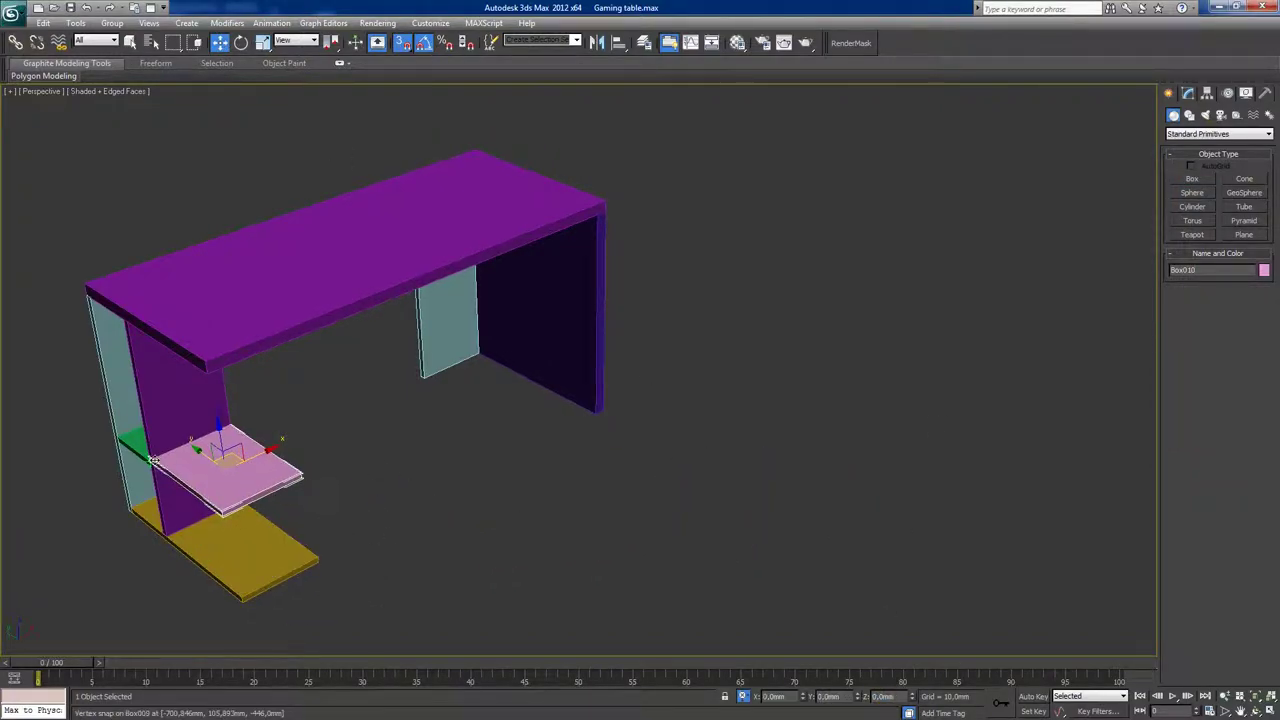
{"action": "left_click", "coordinate": [620, 420]}
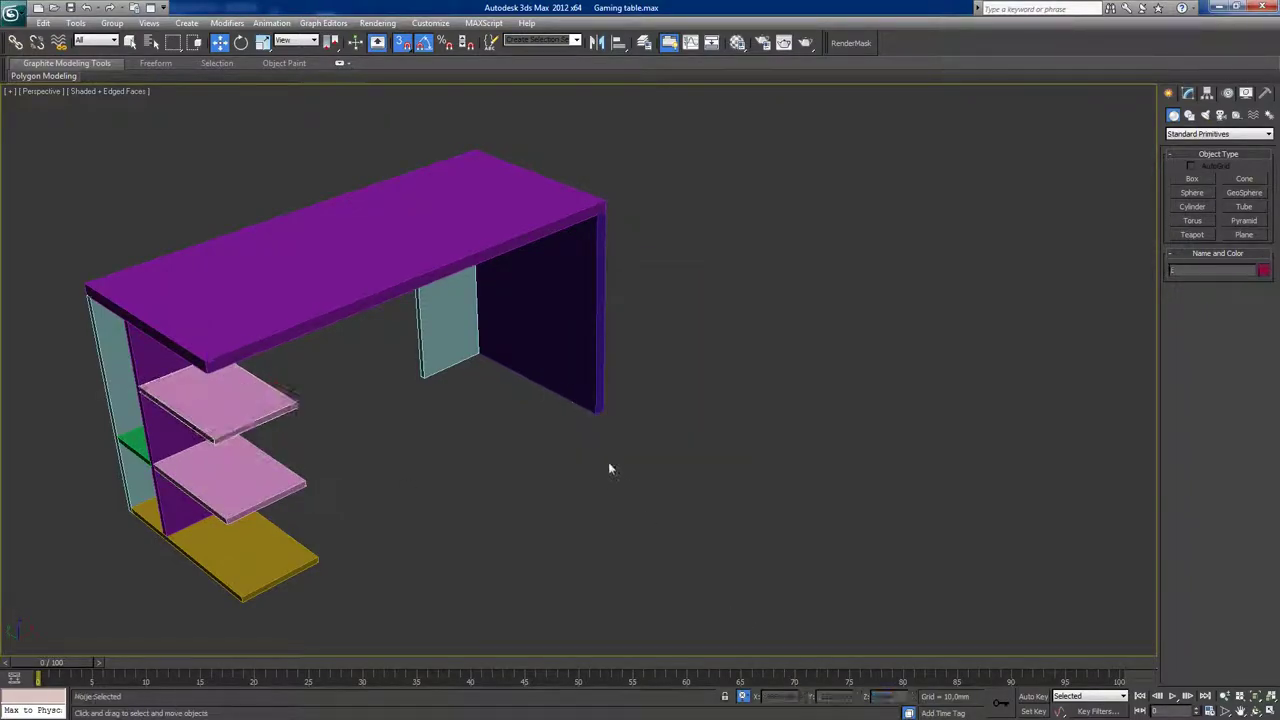
- Create the tall outer side panel box
{"action": "left_click", "coordinate": [1192, 178]}
{"action": "mouse_move", "coordinate": [842, 545]}
{"action": "left_mouse_down"}
{"action": "mouse_move", "coordinate": [905, 512]}
{"action": "mouse_move", "coordinate": [271, 549]}
{"action": "left_mouse_up"}
{"action": "left_click", "coordinate": [905, 420]}
- Draw a thin magenta base board, snap it under the desk's right side, then open the Material Editor
{"action": "left_click_drag", "start_coordinate": [822, 425], "coordinate": [910, 510]}
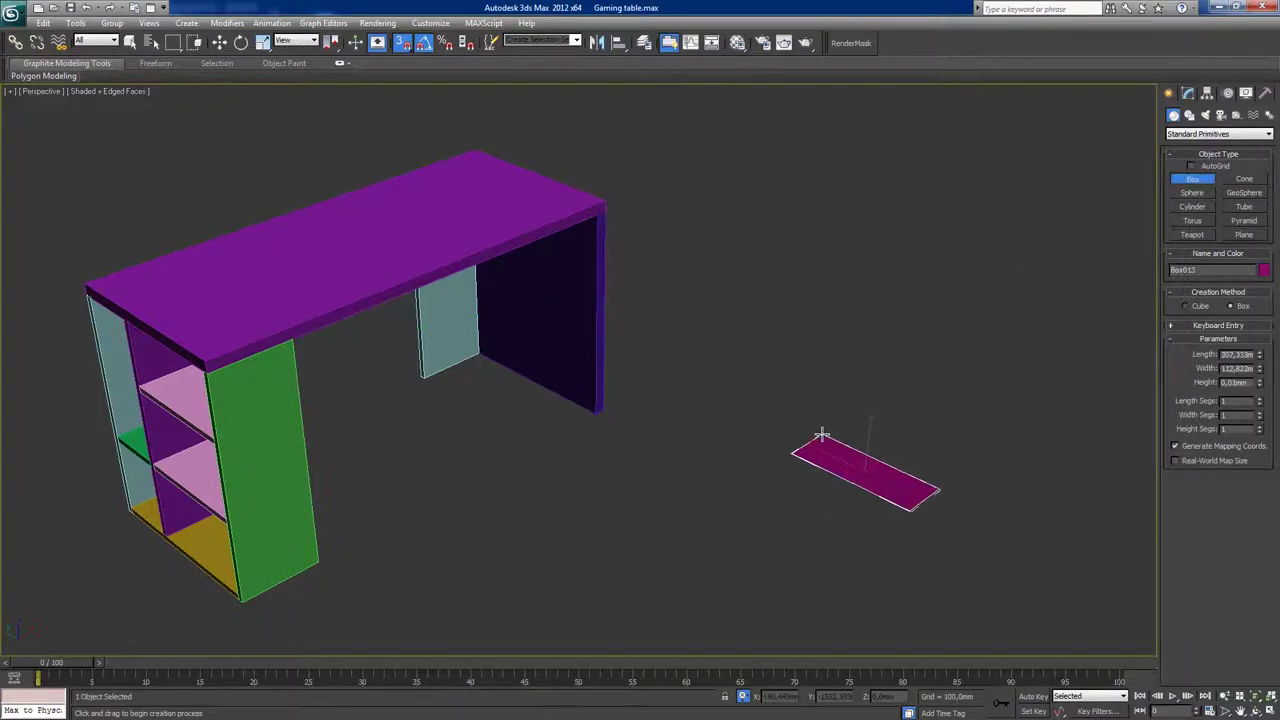
{"action": "left_click", "coordinate": [910, 505]}
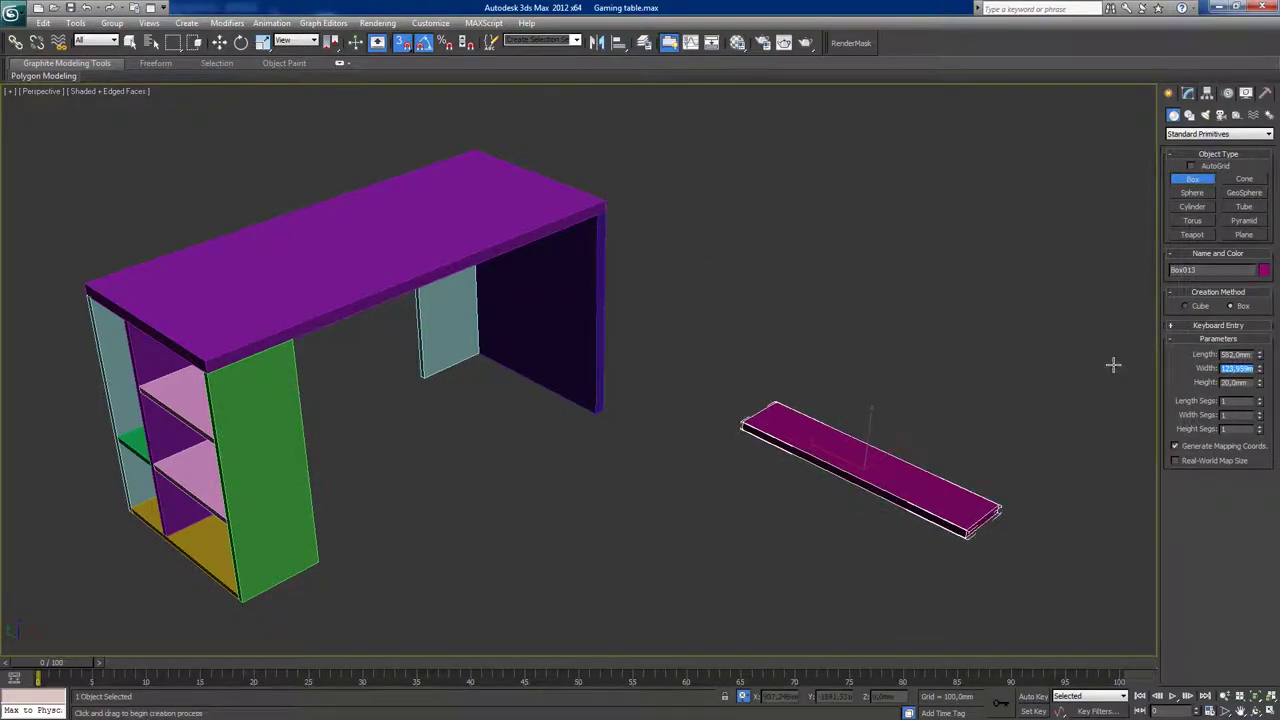
{"action": "left_click", "coordinate": [219, 42]}
{"action": "mouse_move", "coordinate": [1012, 500]}
{"action": "left_mouse_down"}
{"action": "mouse_move", "coordinate": [605, 437]}
{"action": "mouse_move", "coordinate": [600, 412]}
{"action": "left_mouse_up"}
{"action": "left_click", "coordinate": [686, 366]}
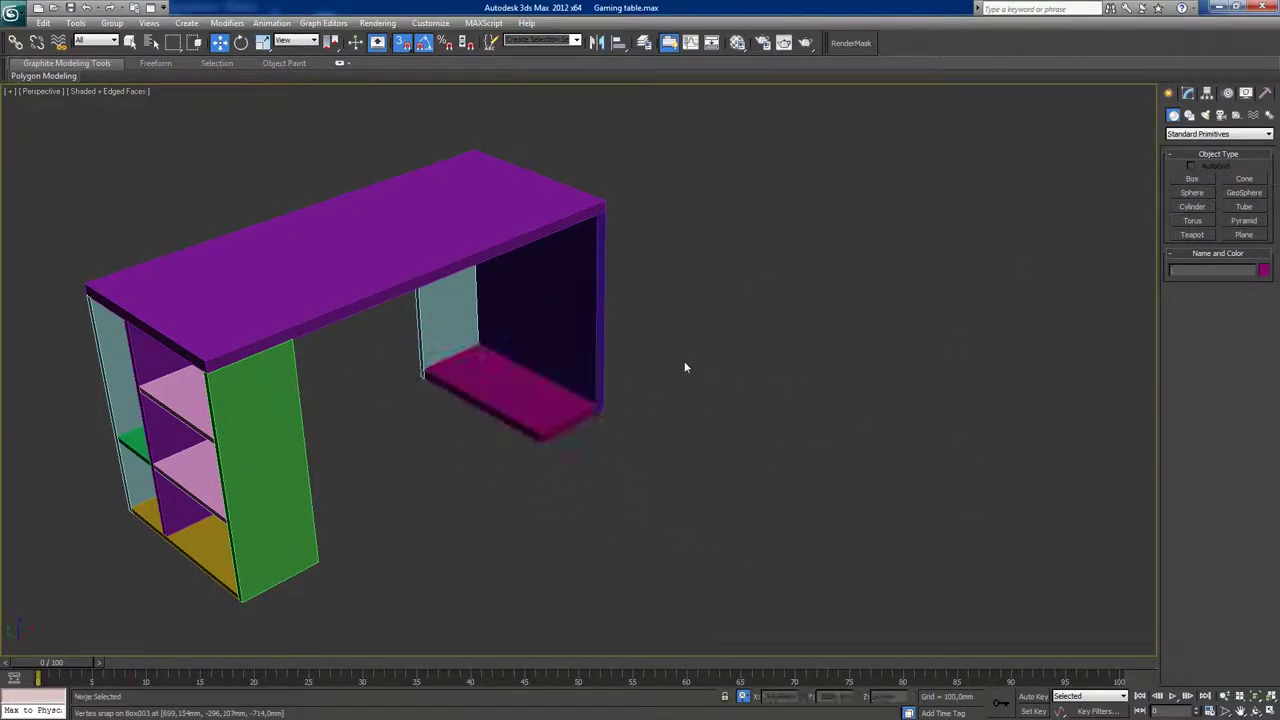
{"action": "key", "text": "q"}
{"action": "key", "text": "s"}
{"action": "left_click", "coordinate": [737, 43]}
- Apply the wood material to the tabletop and add a UVW Map modifier
{"action": "left_click", "coordinate": [474, 226]}
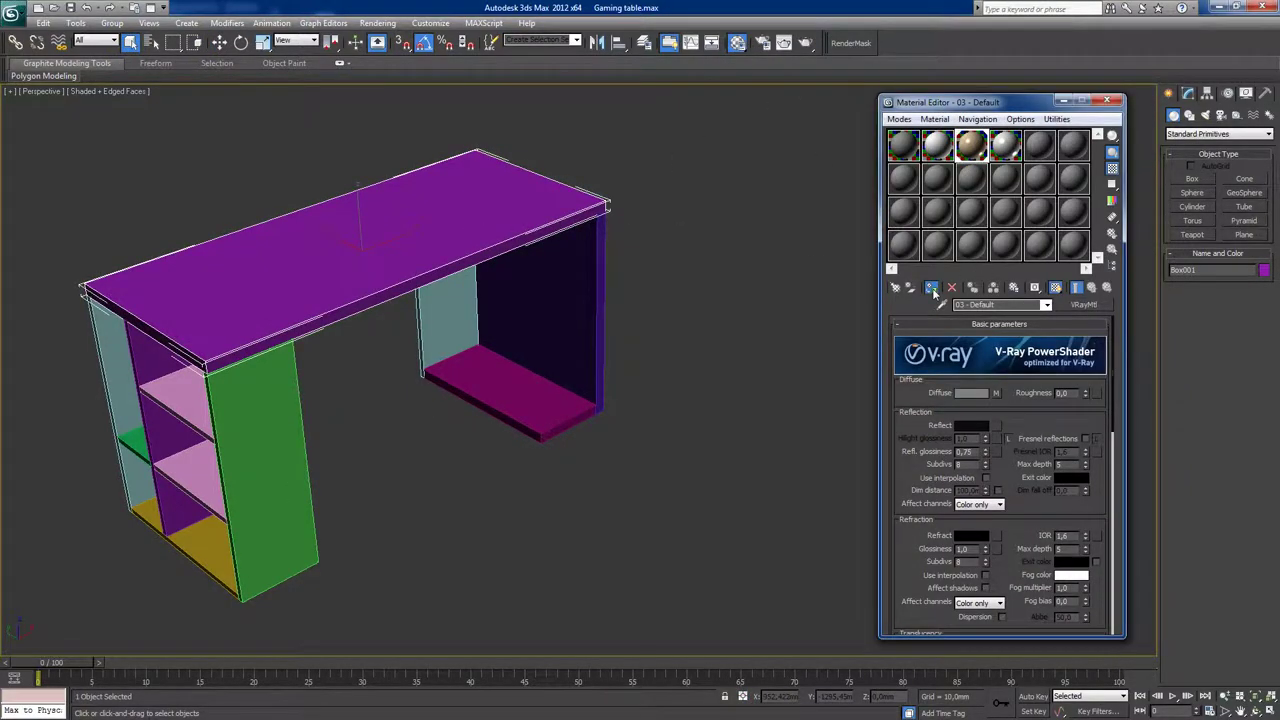
{"action": "left_click", "coordinate": [930, 287]}
{"action": "left_click", "coordinate": [1188, 92]}
{"action": "left_click", "coordinate": [1268, 131]}
{"action": "left_click", "coordinate": [1217, 519]}
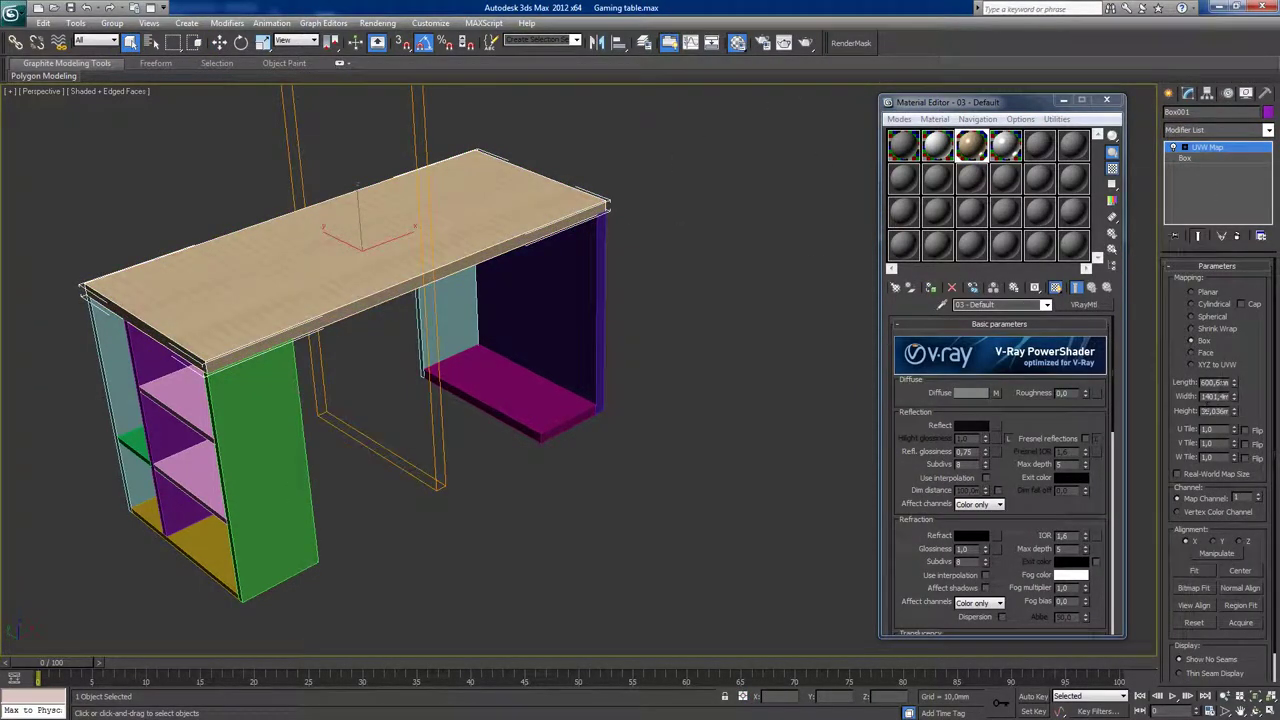
{"action": "key", "text": "Return"}
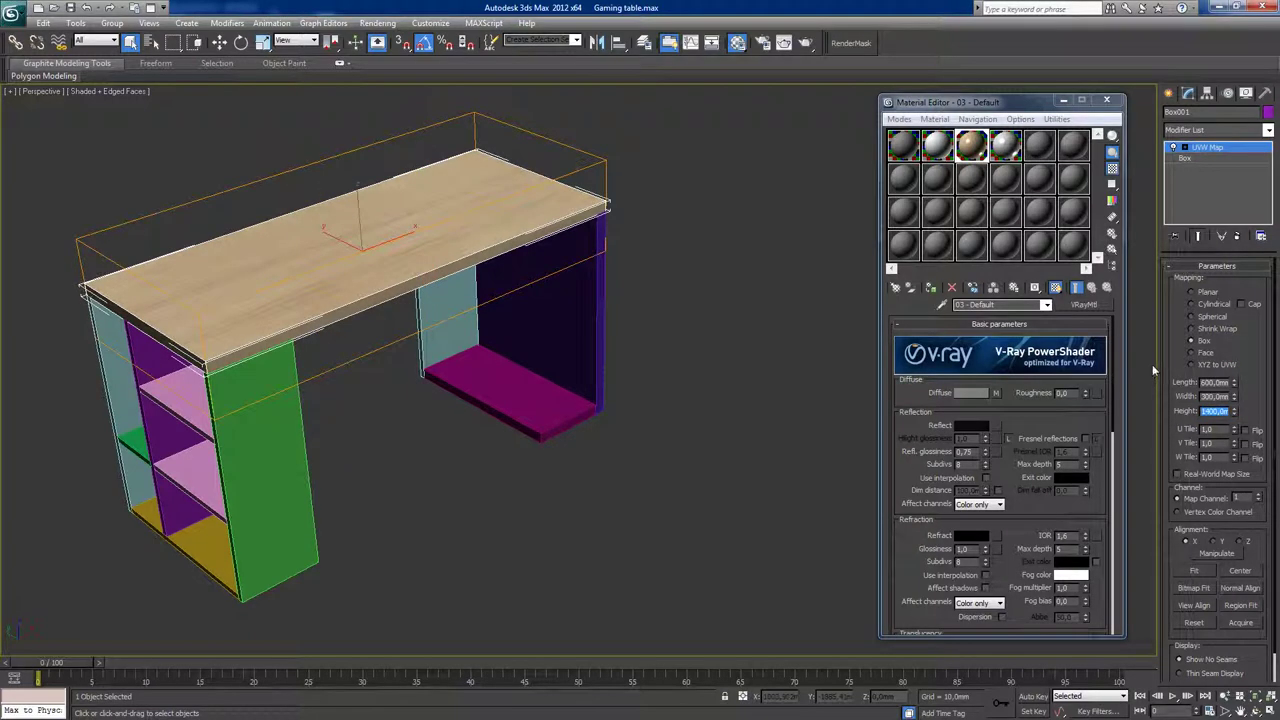
- Give the green side panel the wood material and UVW mapping of 300 × 600 mm
{"action": "left_click", "coordinate": [266, 438]}
{"action": "left_click", "coordinate": [930, 287]}
{"action": "left_click", "coordinate": [1268, 131]}
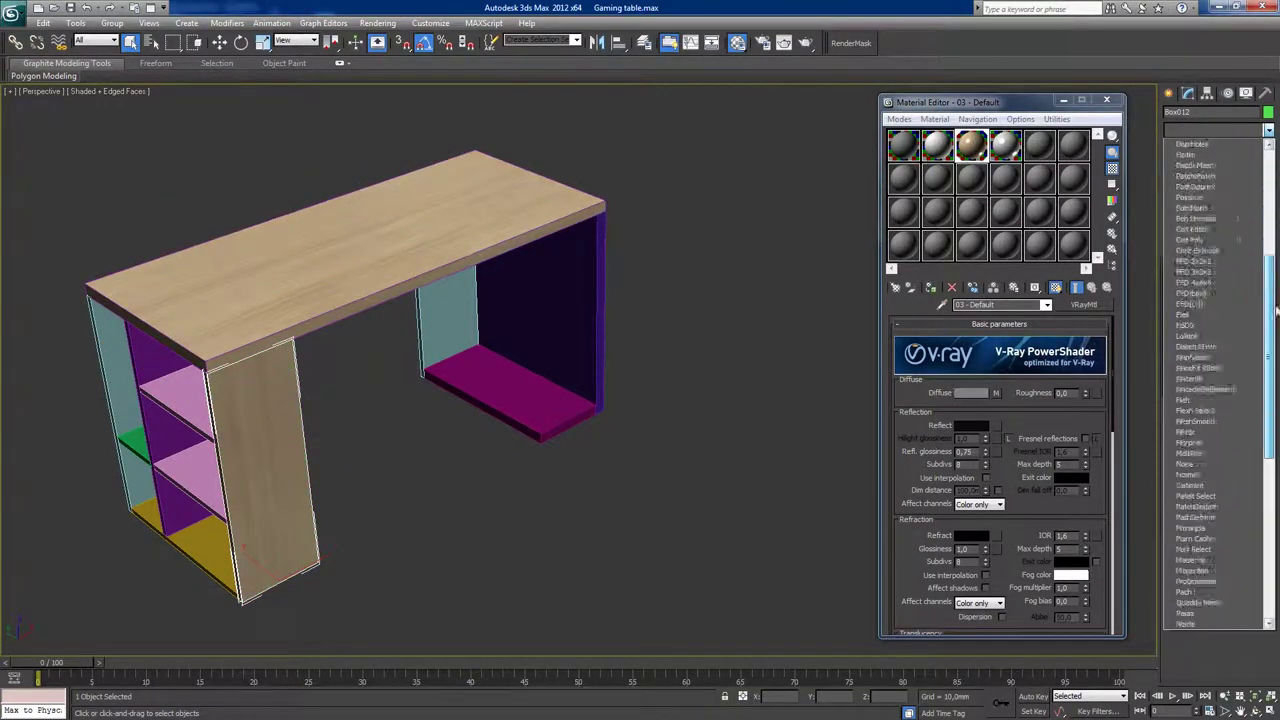
{"action": "left_click", "coordinate": [1217, 519]}
{"action": "type", "text": "300"}
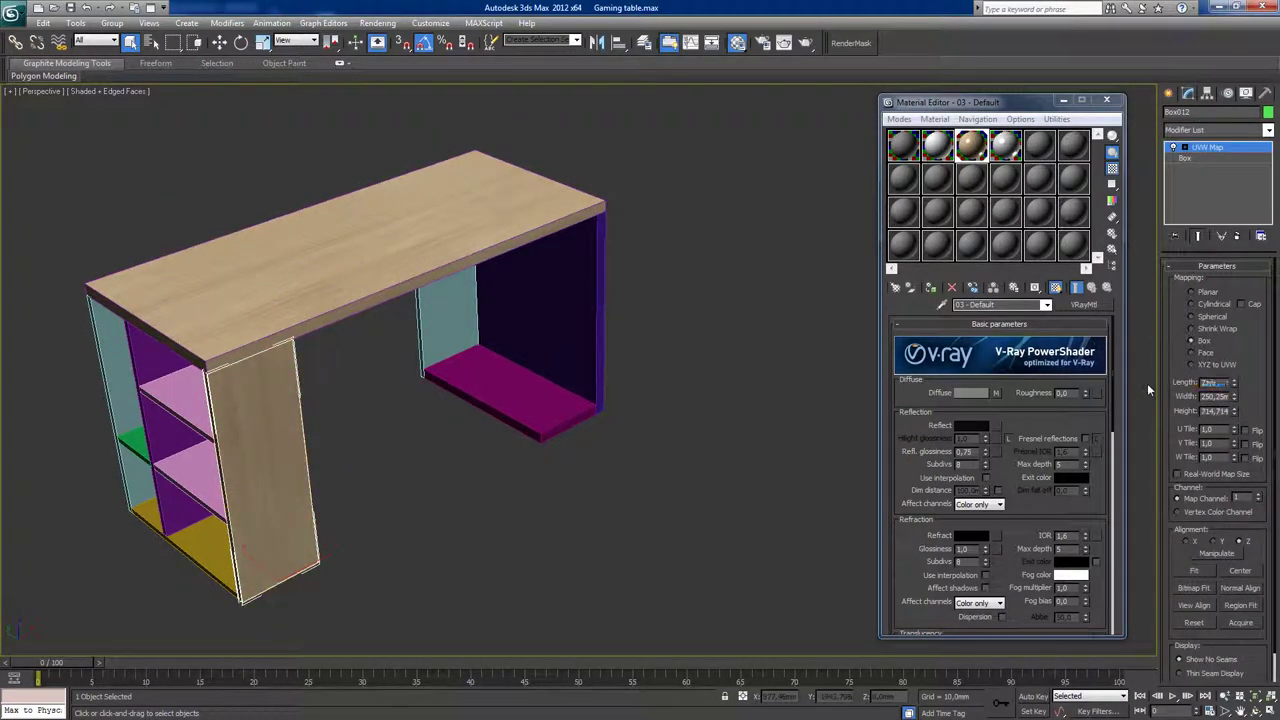
{"action": "key", "text": "Tab"}
{"action": "type", "text": "600"}
{"action": "key", "text": "Tab"}
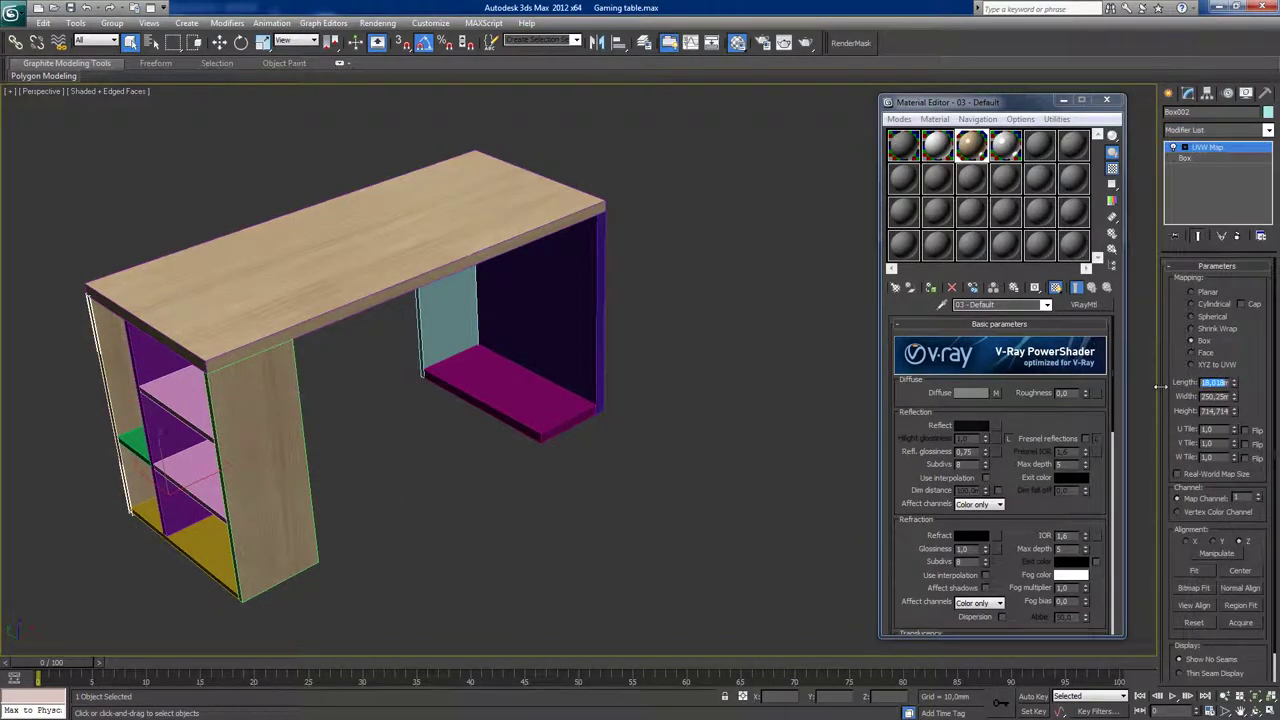
{"action": "key", "text": "Tab"}
{"action": "type", "text": "0"}
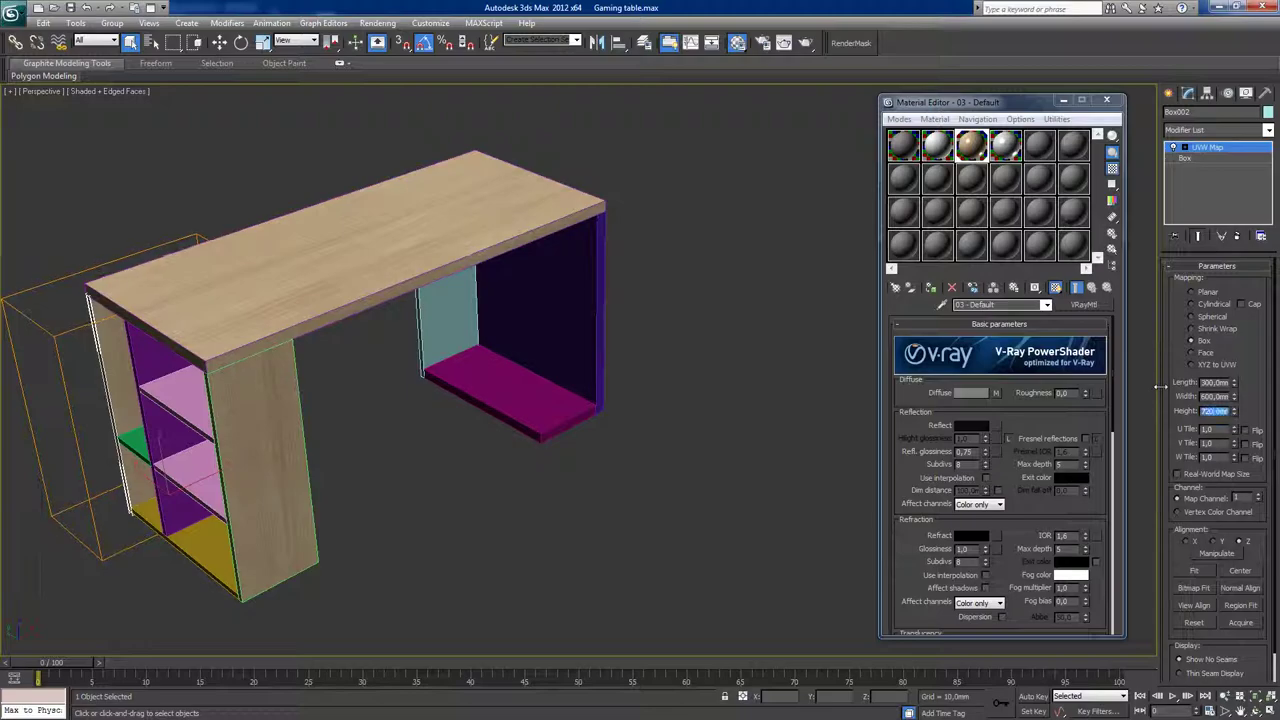
- Add UVW mapping of 300 × 600 × 720 mm to the next left side panel
{"action": "left_click", "coordinate": [152, 357]}
{"action": "left_click", "coordinate": [1215, 130]}
{"action": "left_click", "coordinate": [1210, 365]}
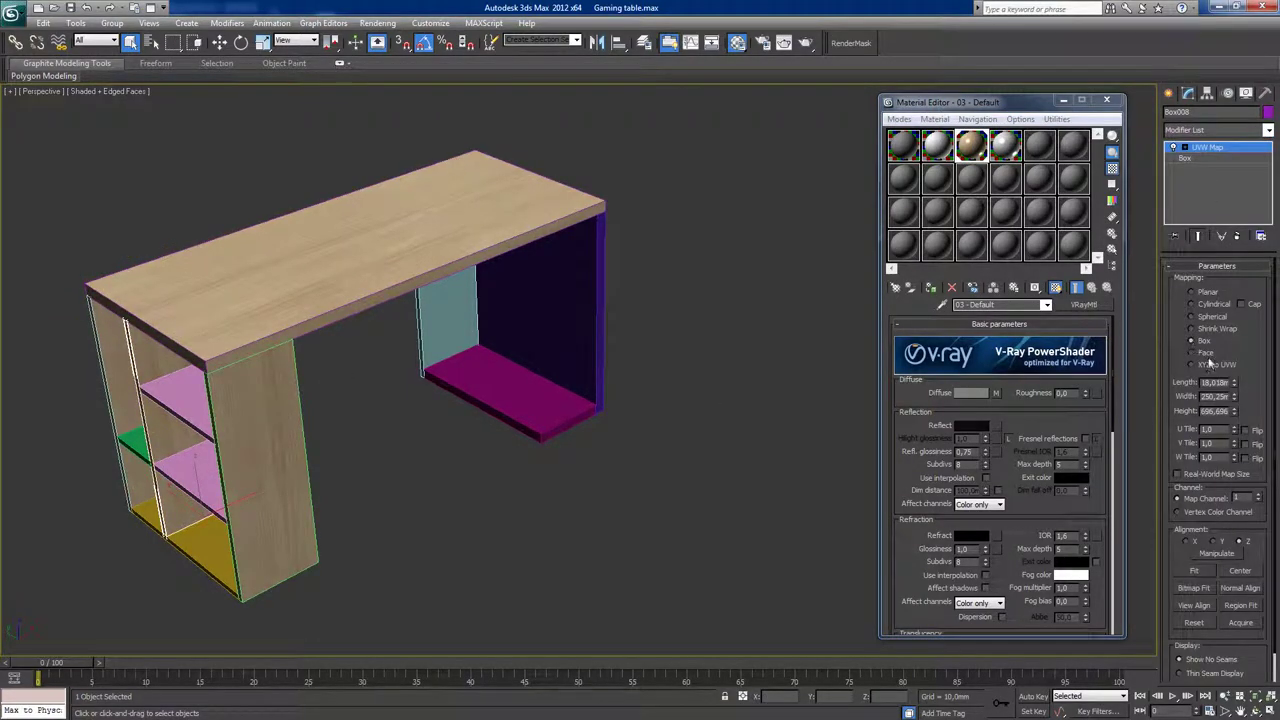
{"action": "type", "text": "300"}
{"action": "key", "text": "Tab"}
{"action": "type", "text": "600"}
{"action": "key", "text": "Tab"}
{"action": "type", "text": "720"}
{"action": "key", "text": "Return"}
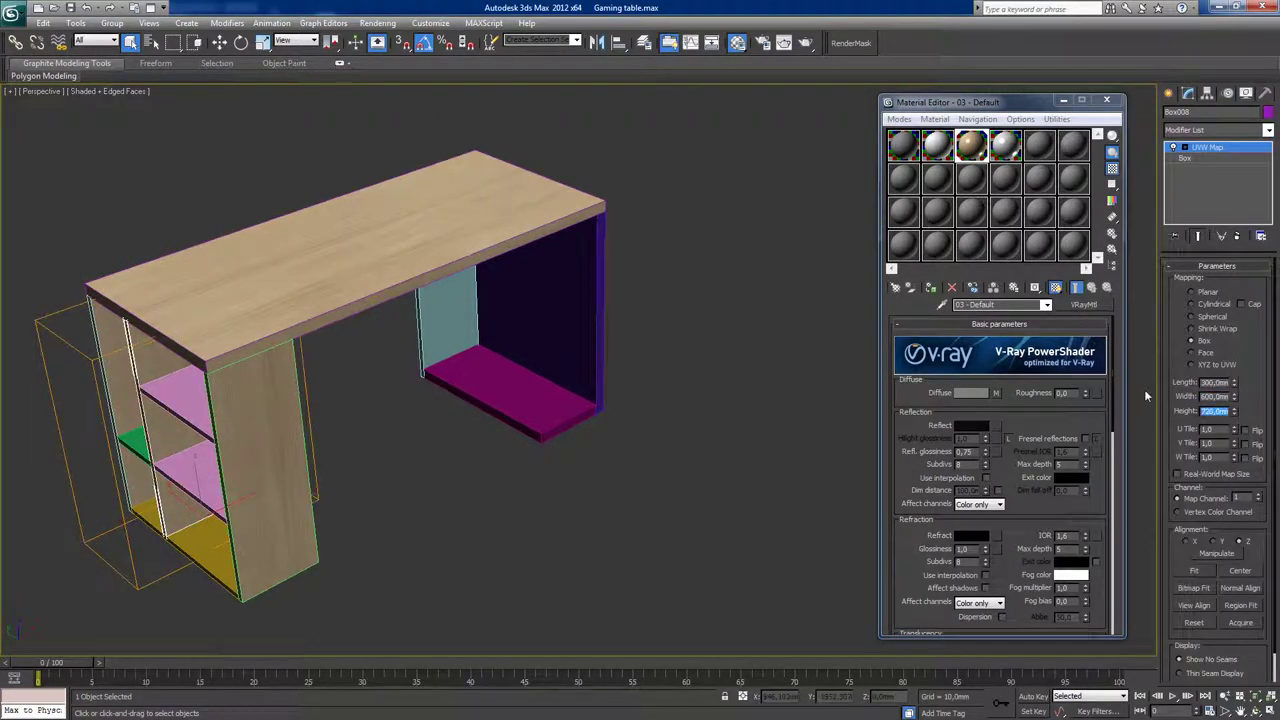
- Add UVW mapping to the left cabinet's bottom board with 600 mm width and 300 mm height
{"action": "left_click", "coordinate": [476, 293]}
{"action": "left_click", "coordinate": [1215, 130]}
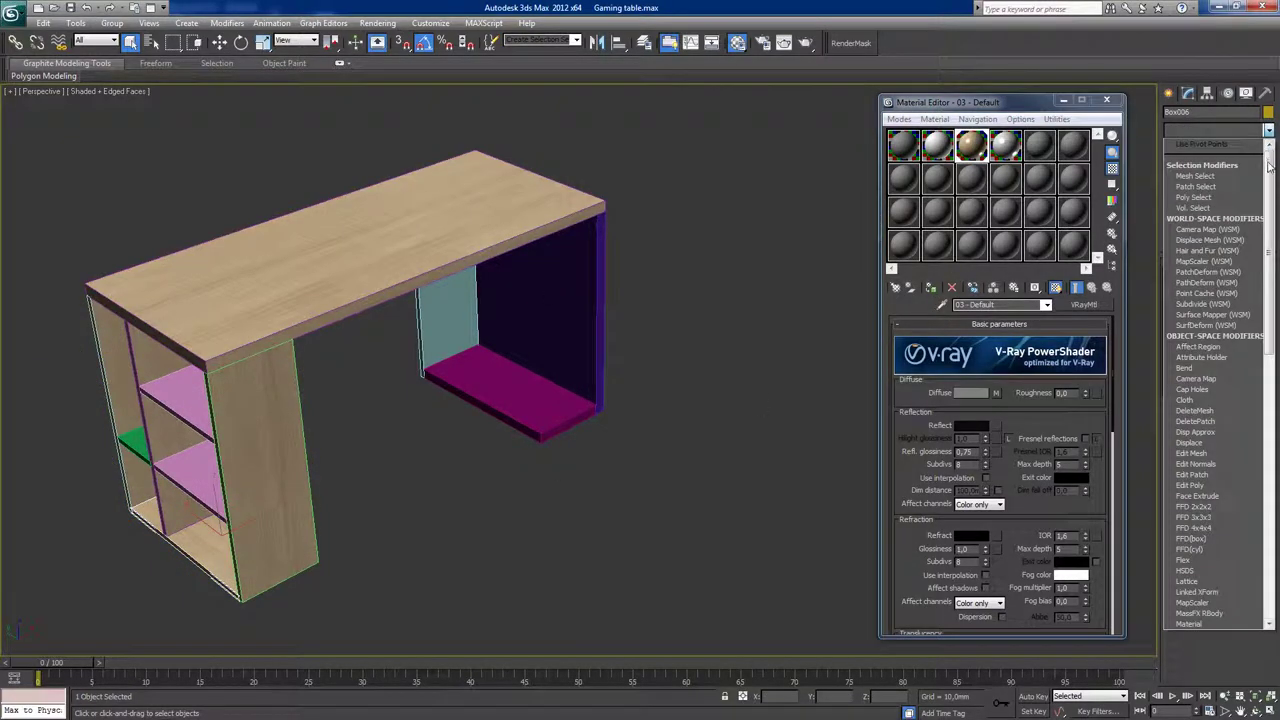
{"action": "left_click", "coordinate": [1199, 411]}
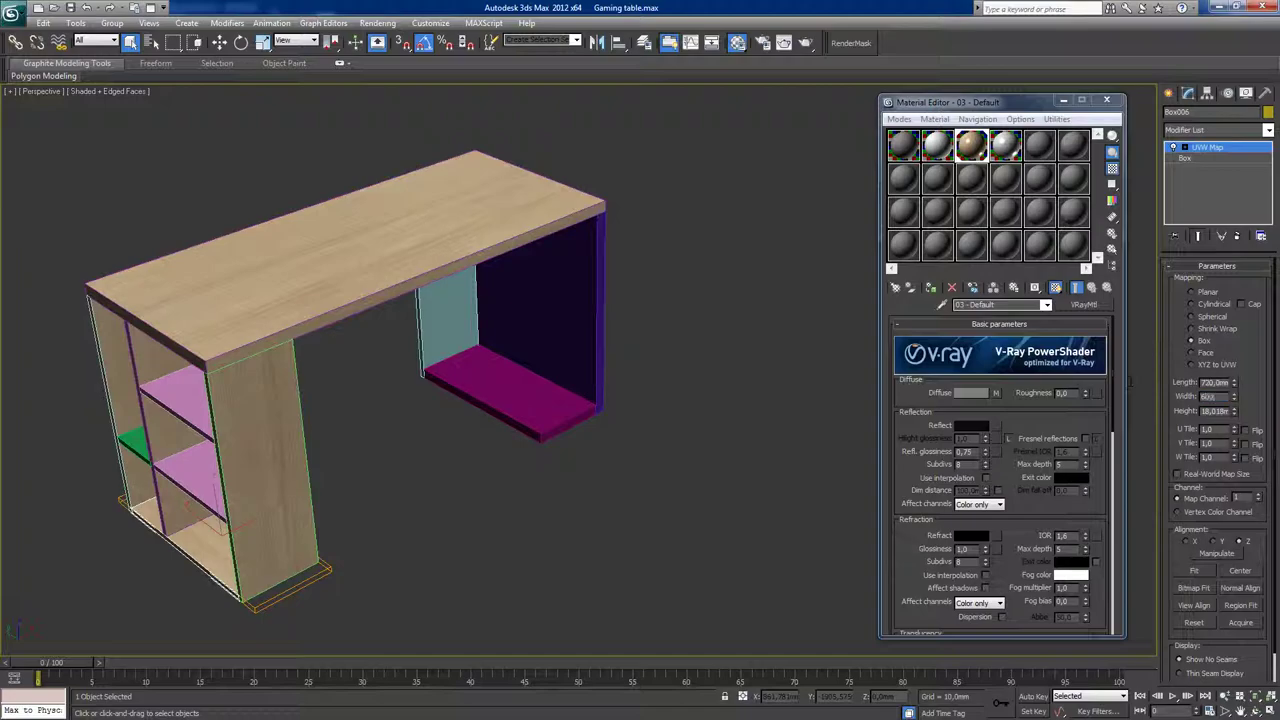
{"action": "type", "text": "0"}
{"action": "key", "text": "Tab"}
{"action": "type", "text": "300"}
{"action": "key", "text": "Return"}
- Add UVW mapping of 720 × 600 × 300 mm to both shelves together
{"action": "left_click", "coordinate": [140, 443]}
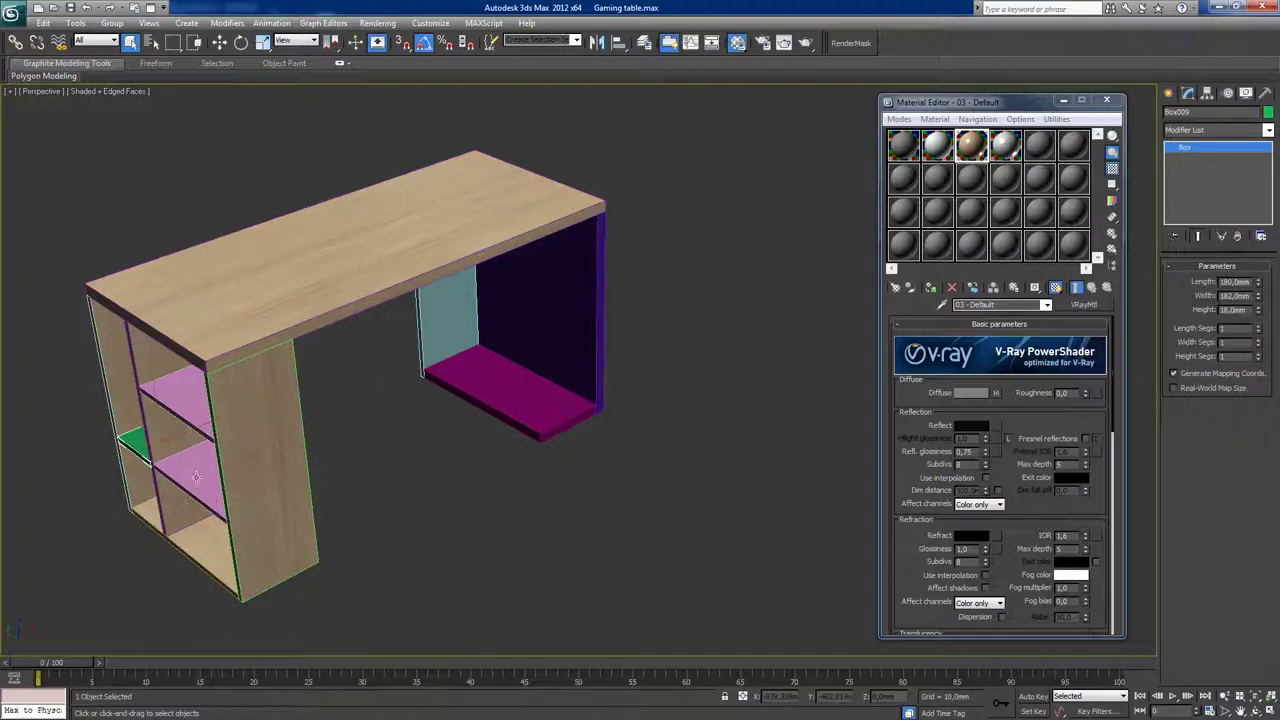
{"action": "left_click", "coordinate": [190, 480], "text": "ctrl"}
{"action": "left_click", "coordinate": [1268, 130]}
{"action": "left_click", "coordinate": [1195, 520]}
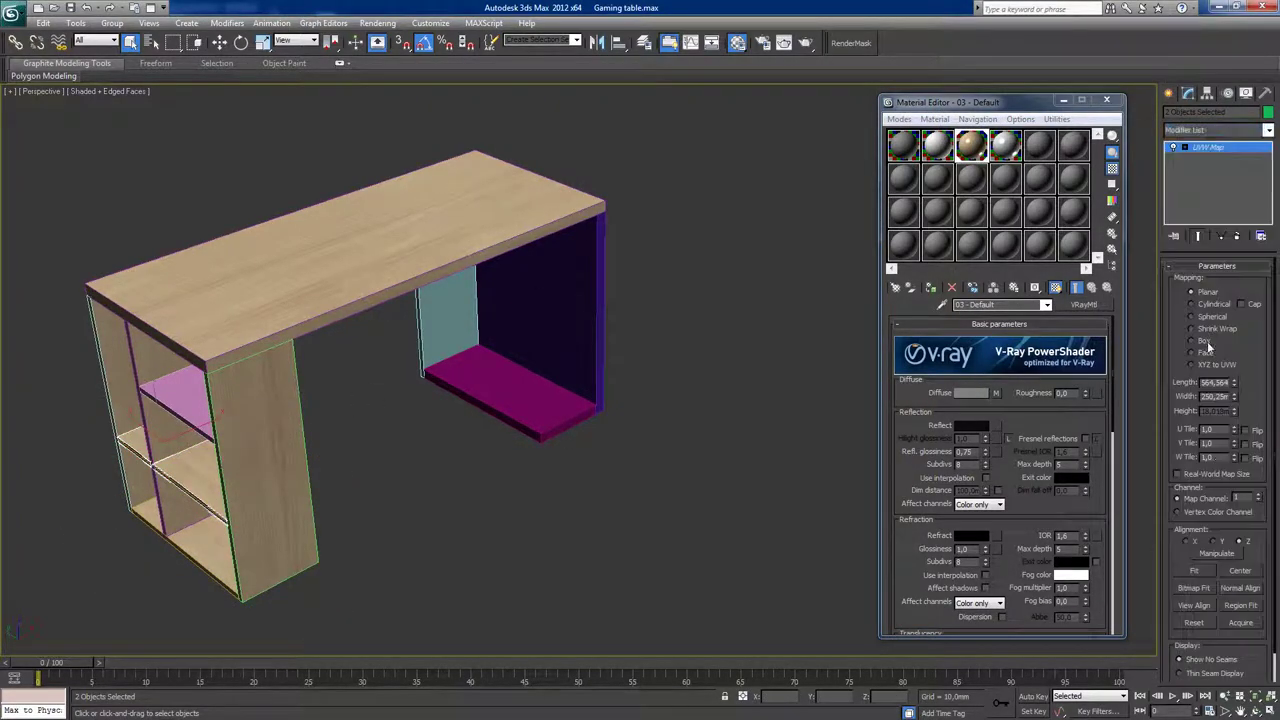
{"action": "type", "text": "720"}
{"action": "key", "text": "Tab"}
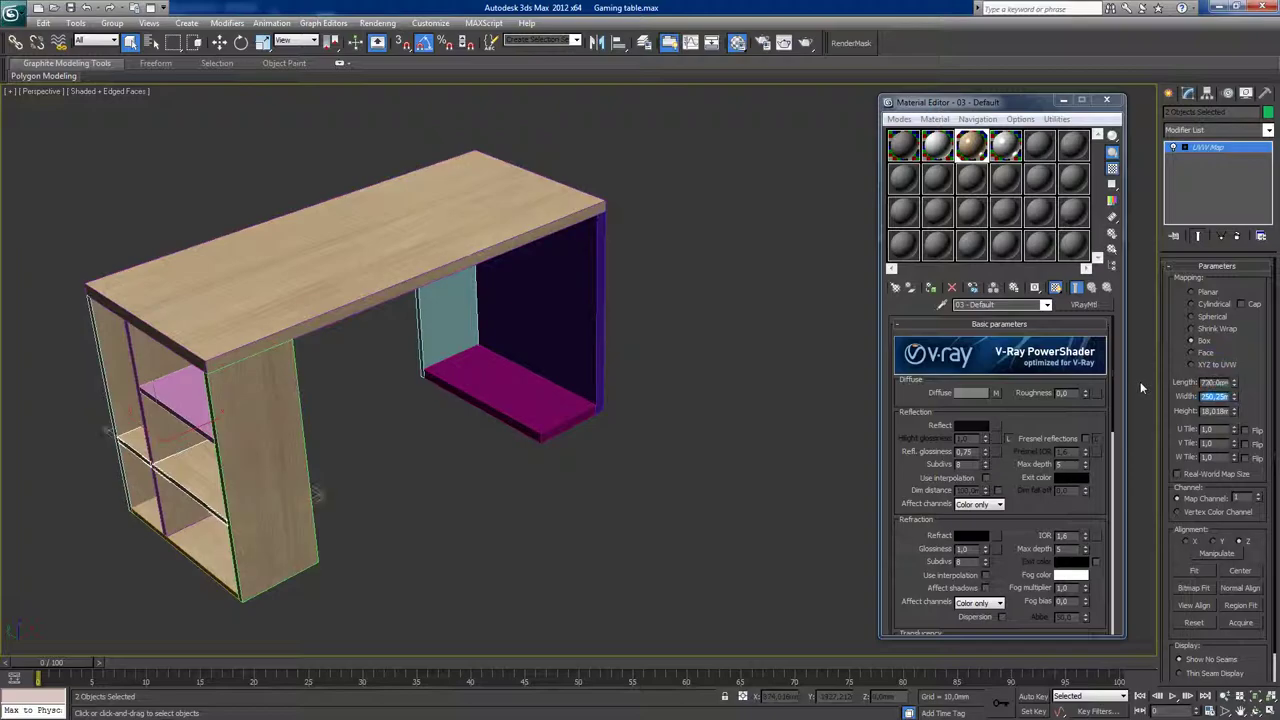
{"action": "type", "text": "600"}
{"action": "key", "text": "Tab"}
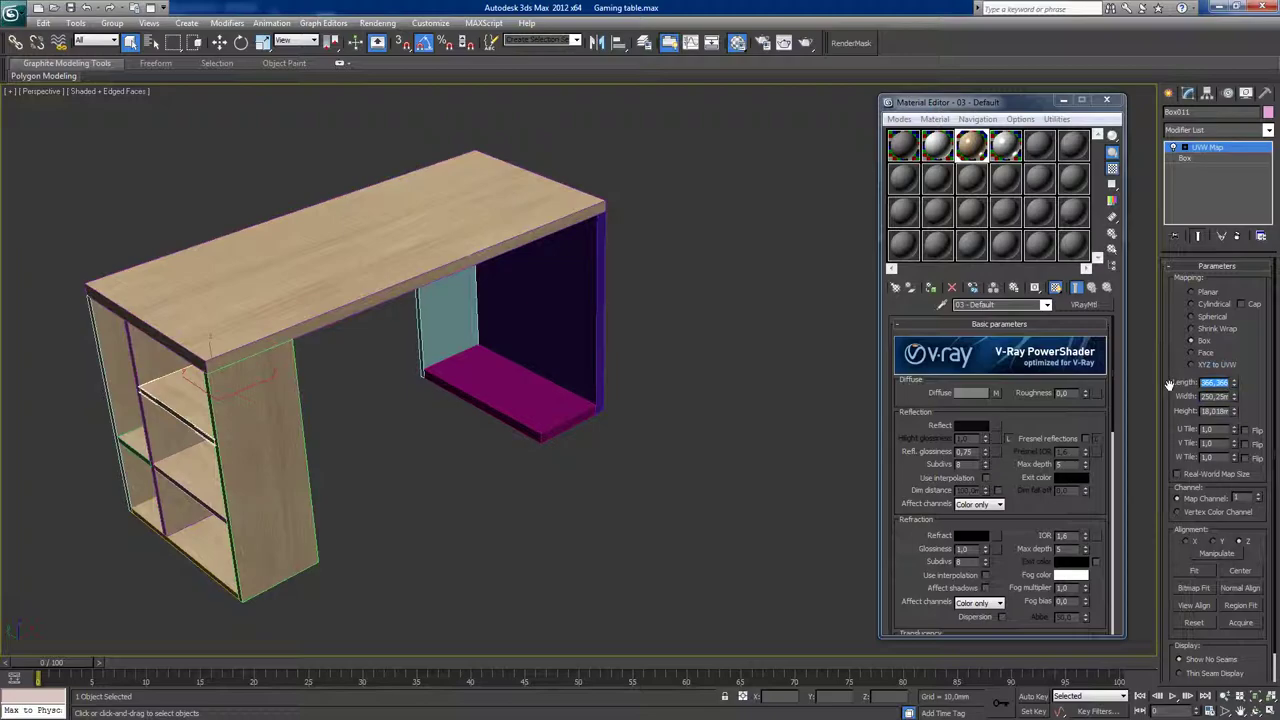
{"action": "type", "text": "300"}
{"action": "key", "text": "Return"}
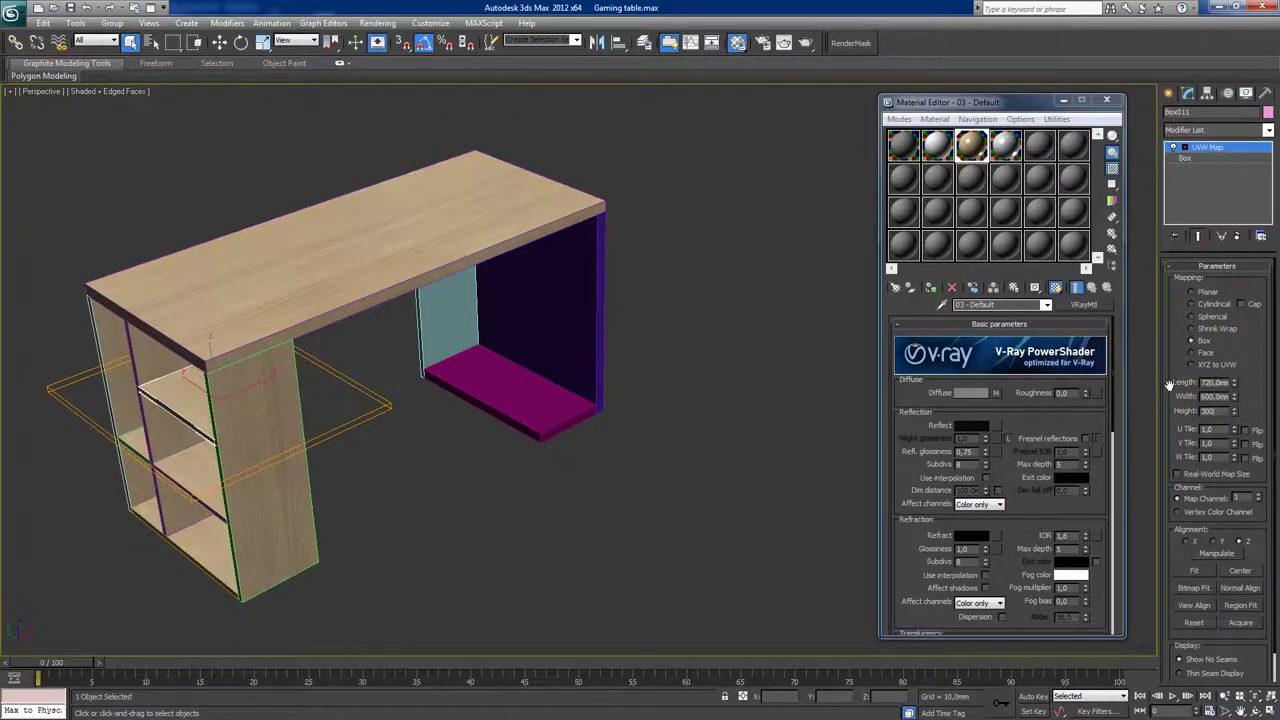
- Add UVW mapping of 600 × 300 × 720 mm to the inner vertical divider
{"action": "left_click", "coordinate": [1256, 710]}
{"action": "left_click_drag", "start_coordinate": [457, 464], "coordinate": [1240, 710]}
{"action": "scroll", "coordinate": [520, 346], "scroll_direction": "up", "scroll_amount": 3}
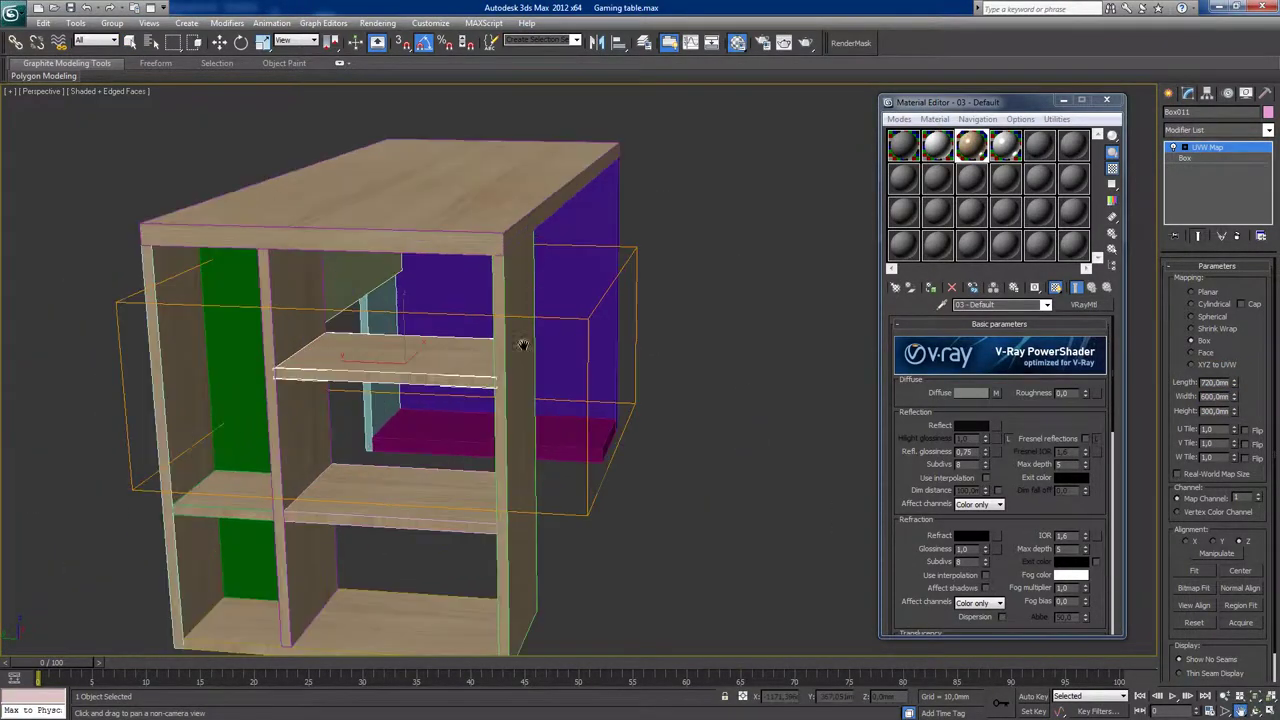
{"action": "middle_click_drag", "start_coordinate": [520, 346], "coordinate": [271, 363], "text": "alt"}
{"action": "left_click", "coordinate": [271, 363]}
{"action": "left_click", "coordinate": [1268, 130]}
{"action": "left_click", "coordinate": [1195, 517]}
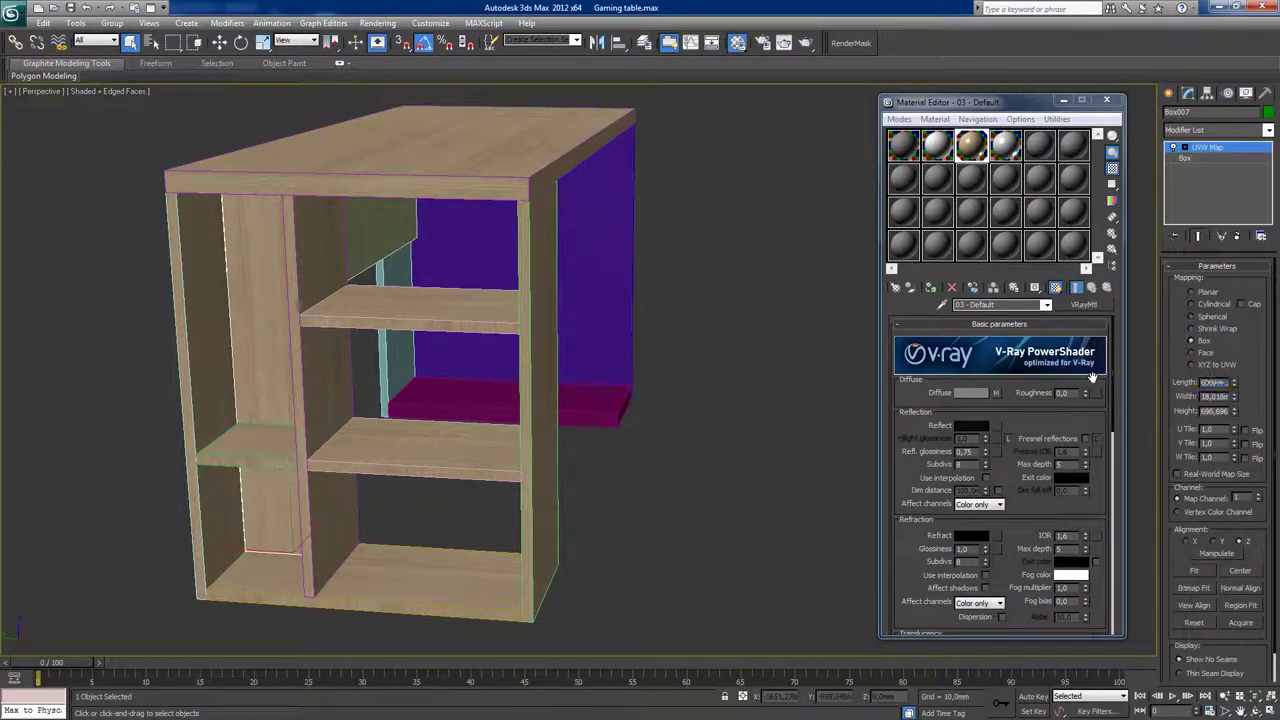
{"action": "key", "text": "Tab"}
{"action": "type", "text": "300"}
{"action": "key", "text": "Tab"}
{"action": "type", "text": "720"}
{"action": "key", "text": "Return"}
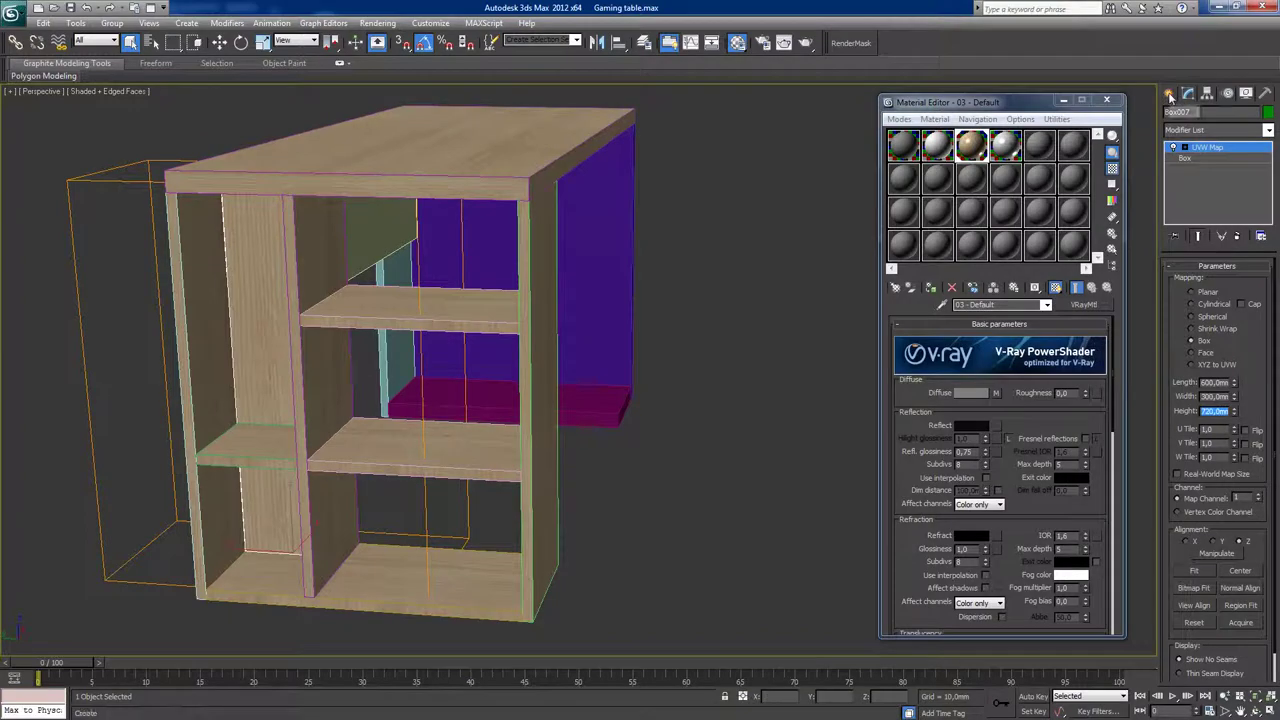
{"action": "left_click", "coordinate": [1170, 96]}
- Apply the wood material to the purple right leg with Box UVW mapping
{"action": "left_click", "coordinate": [614, 283]}
{"action": "mouse_move", "coordinate": [614, 283]}
{"action": "middle_mouse_down", "text": "alt"}
{"action": "mouse_move", "coordinate": [617, 346]}
{"action": "mouse_move", "coordinate": [463, 343]}
{"action": "mouse_move", "coordinate": [385, 401]}
{"action": "middle_mouse_up", "text": "alt"}
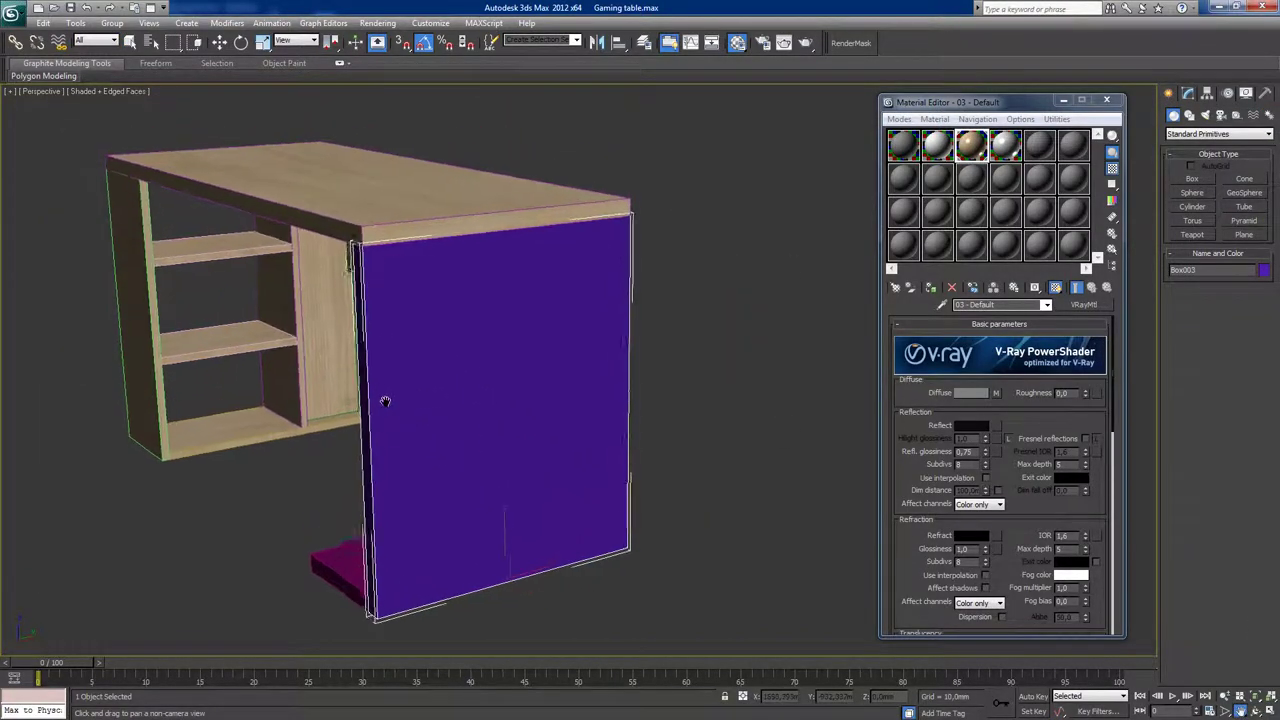
{"action": "left_click", "coordinate": [931, 287]}
{"action": "left_click", "coordinate": [1188, 92]}
{"action": "left_click", "coordinate": [1268, 130]}
{"action": "left_click", "coordinate": [1197, 346]}
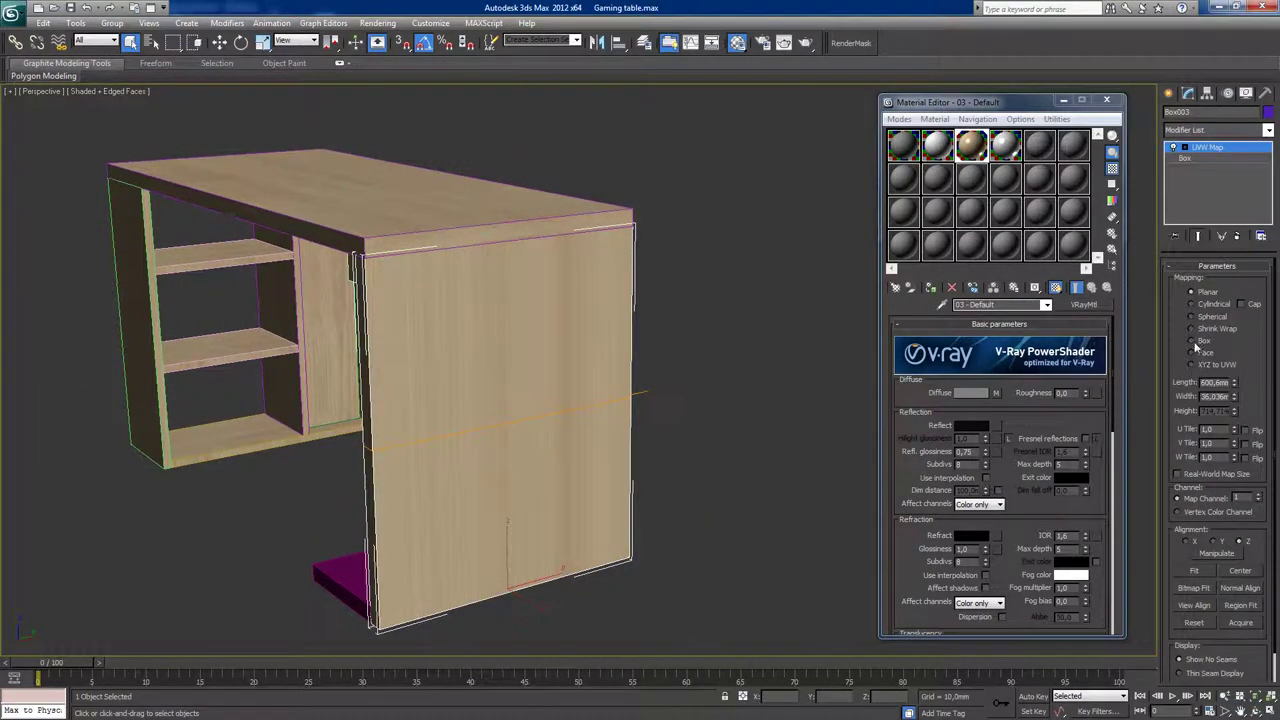
{"action": "left_click", "coordinate": [1197, 346]}
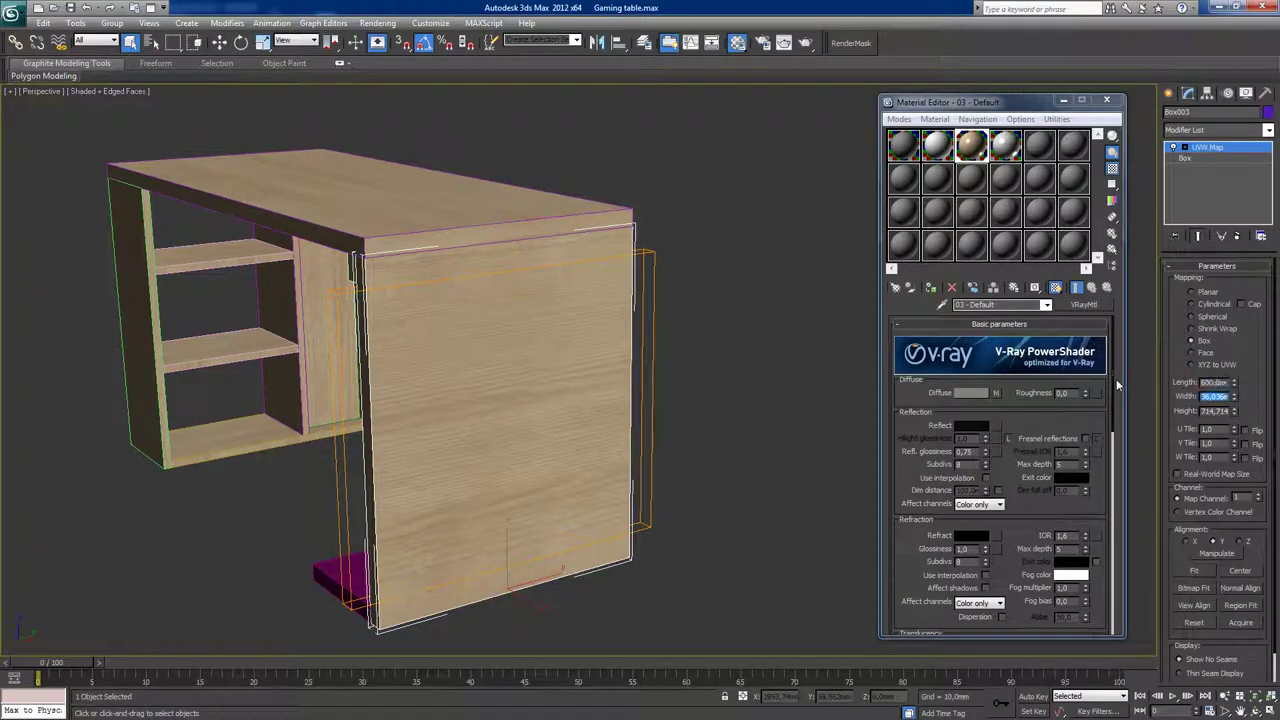
{"action": "key", "text": "ctrl+z"}
{"action": "key", "text": "ctrl+z"}
{"action": "key", "text": "ctrl+z"}
{"action": "key", "text": "ctrl+z"}
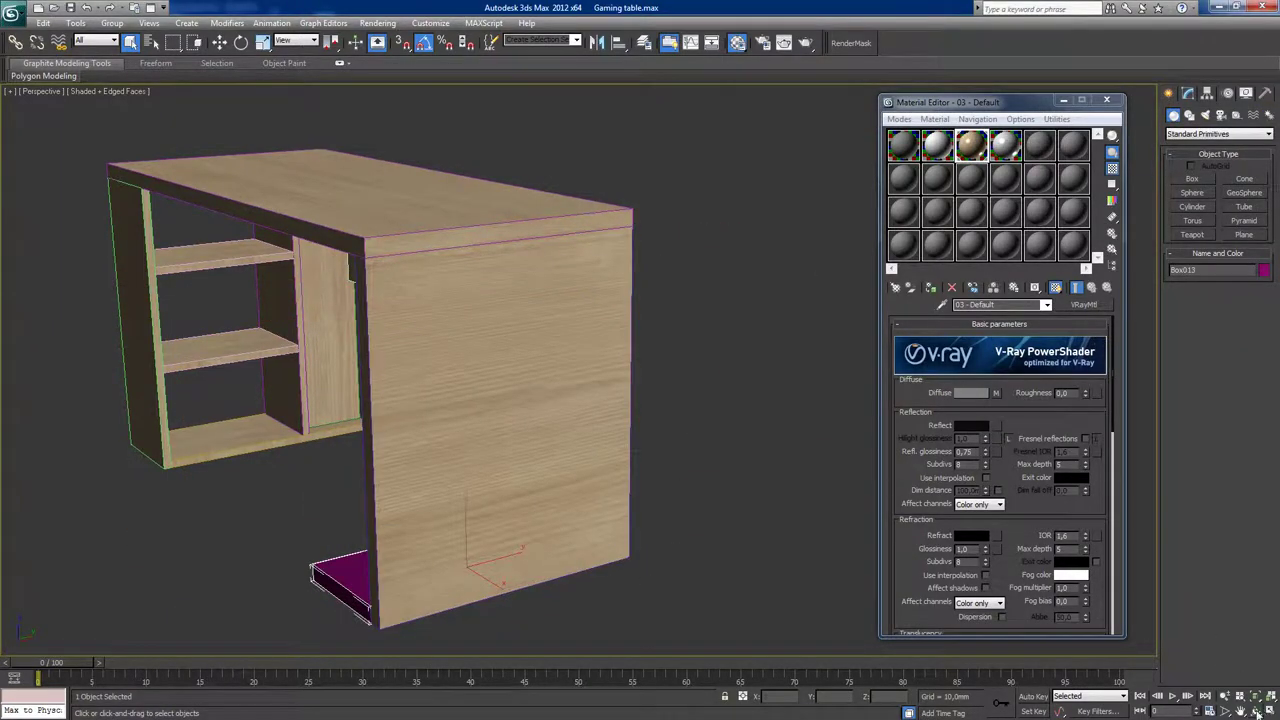
{"action": "left_click_drag", "start_coordinate": [450, 330], "coordinate": [634, 243]}
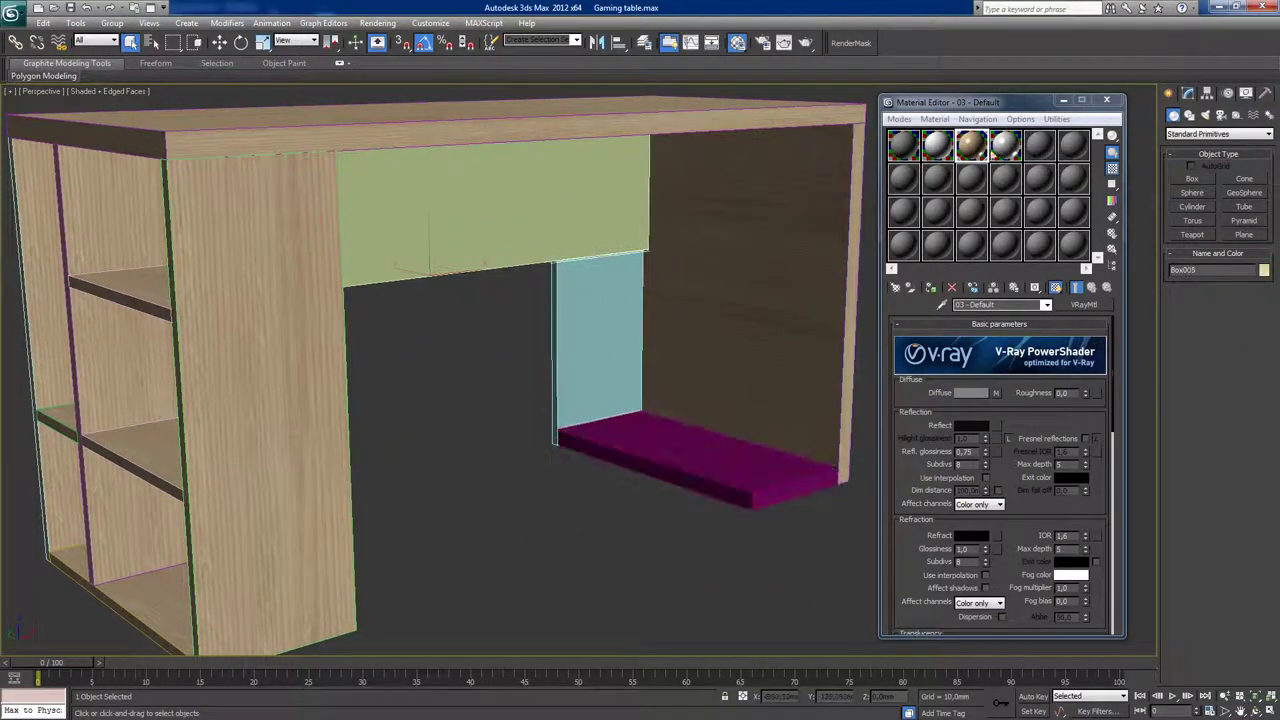
- Apply the plain grey-white material to the front panel and the inner leg panel
{"action": "left_click", "coordinate": [930, 289]}
{"action": "left_click", "coordinate": [598, 340]}
{"action": "left_click", "coordinate": [930, 289]}
{"action": "left_click", "coordinate": [700, 455]}
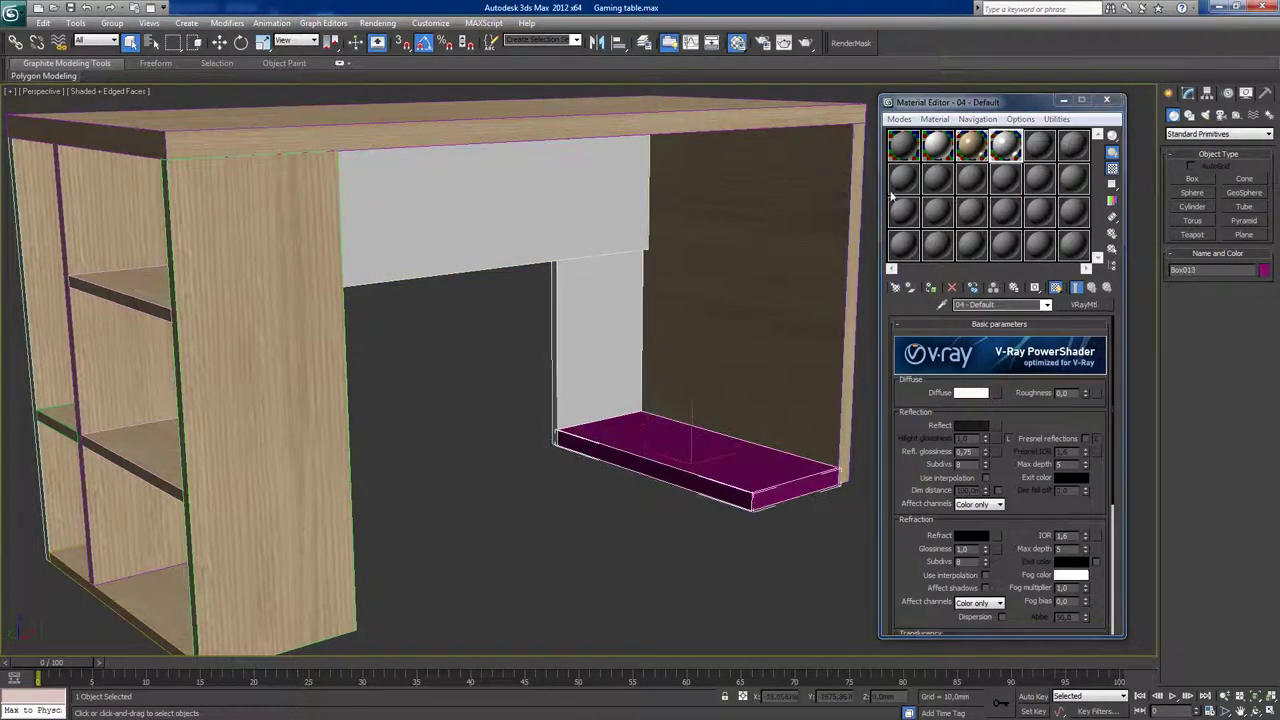
- Give the bottom shelf wood with Box UVW mapping (730×600×300) and collapse it to Editable Poly
{"action": "left_click", "coordinate": [930, 289]}
{"action": "left_click", "coordinate": [1188, 92]}
{"action": "left_click", "coordinate": [1218, 130]}
{"action": "left_click", "coordinate": [1210, 500]}
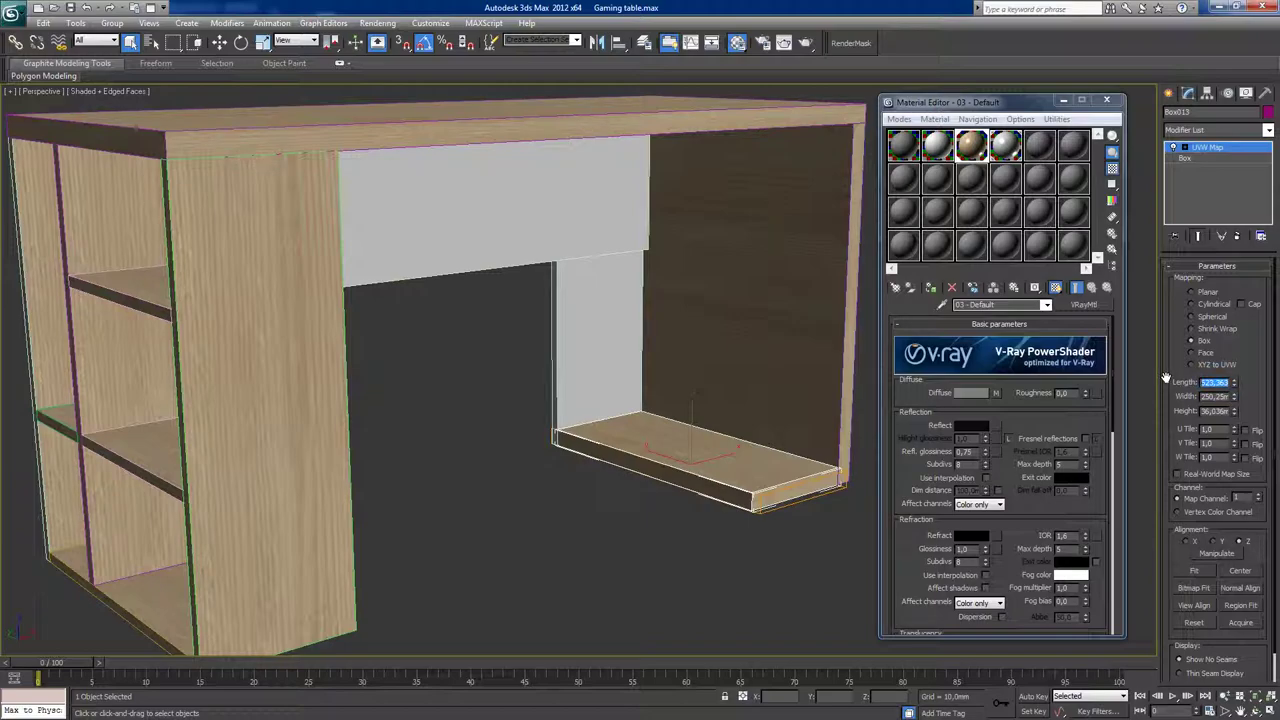
{"action": "key", "text": "Tab"}
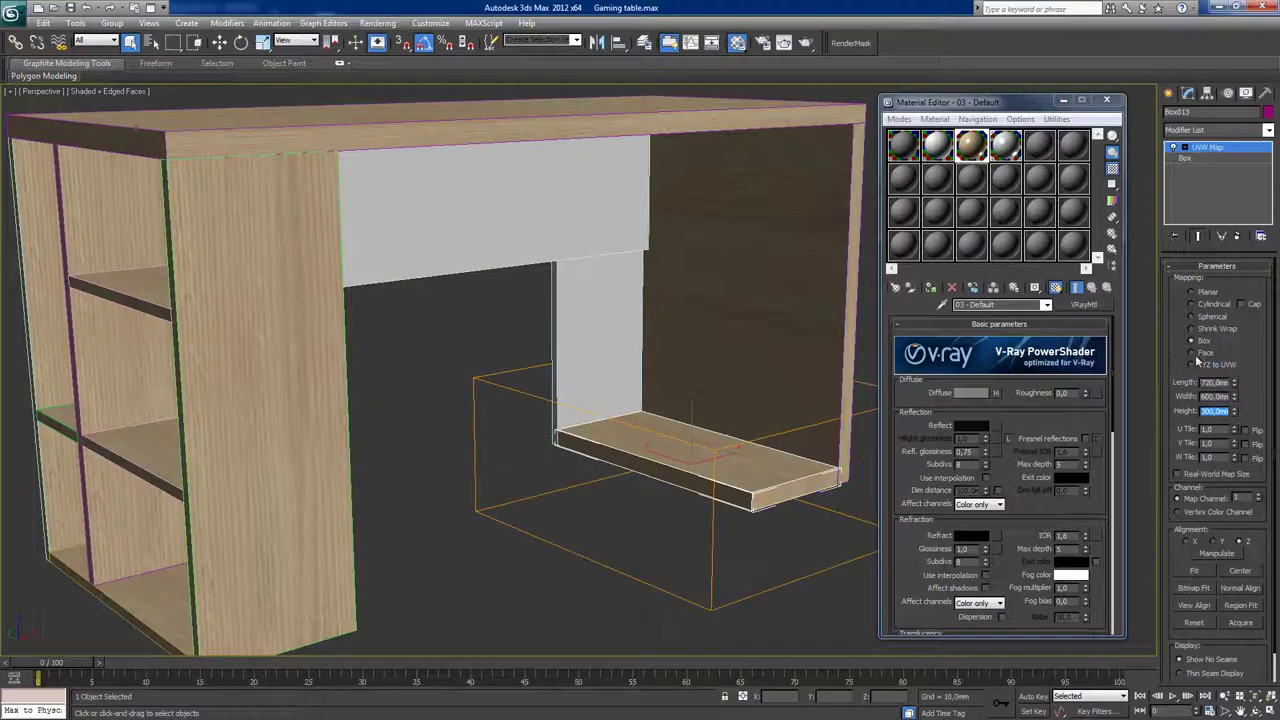
{"action": "right_click", "coordinate": [746, 467]}
{"action": "left_click", "coordinate": [723, 600]}
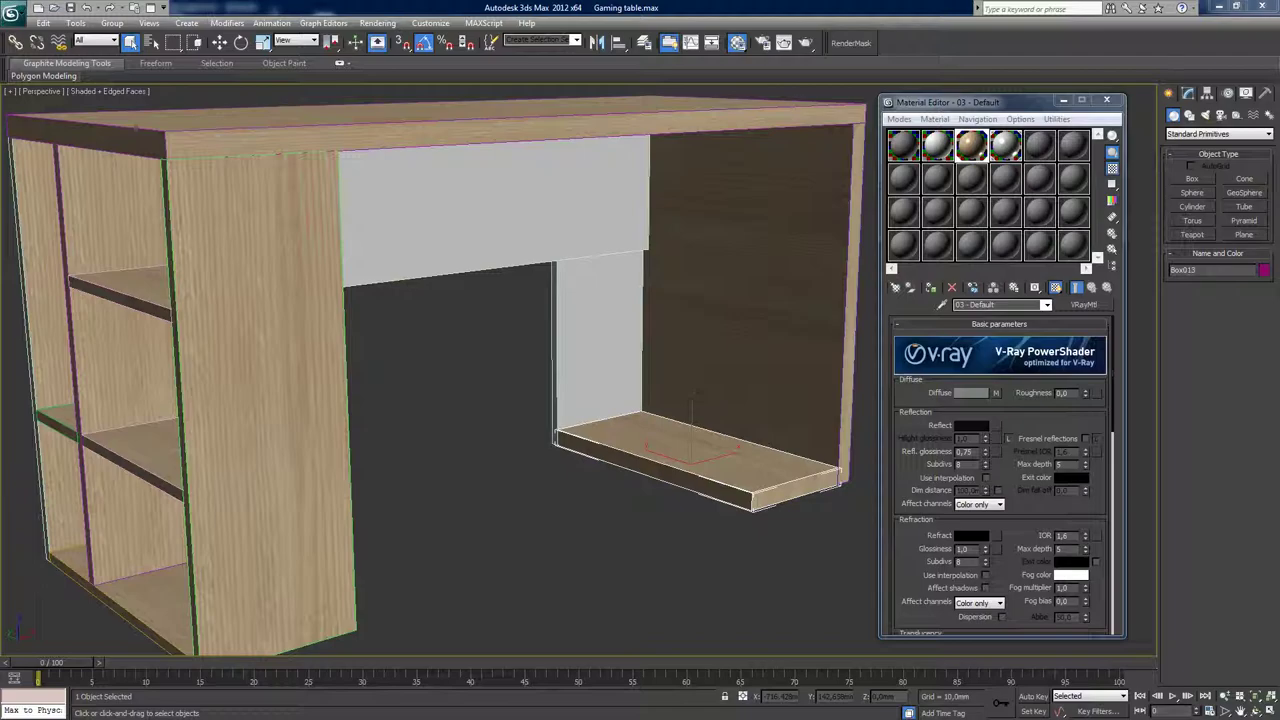
- Assign the white material 04 to the bottom shelf's top face
{"action": "right_click", "coordinate": [746, 467]}
{"action": "left_click", "coordinate": [745, 532]}
{"action": "left_click", "coordinate": [740, 467]}
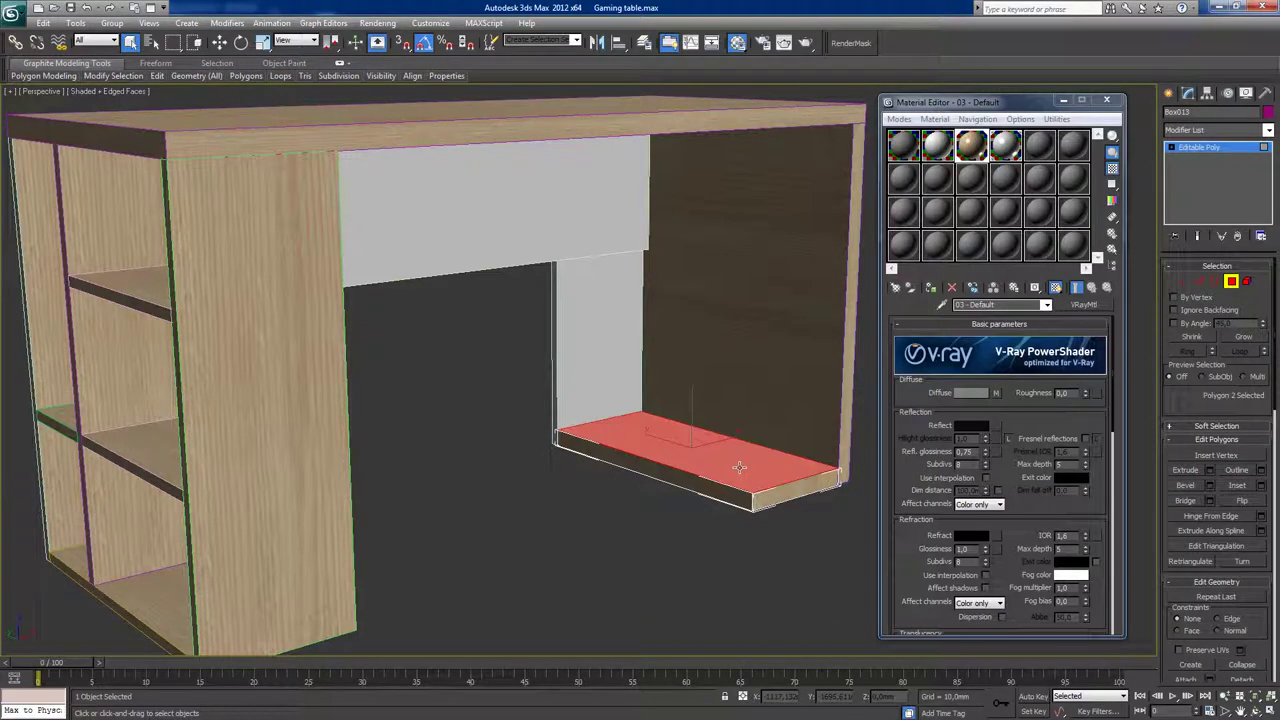
{"action": "left_click", "coordinate": [1005, 145]}
{"action": "left_click", "coordinate": [933, 288]}
- Make the back panel's inner face white with material 04, then close the Material Editor
{"action": "left_click", "coordinate": [793, 247]}
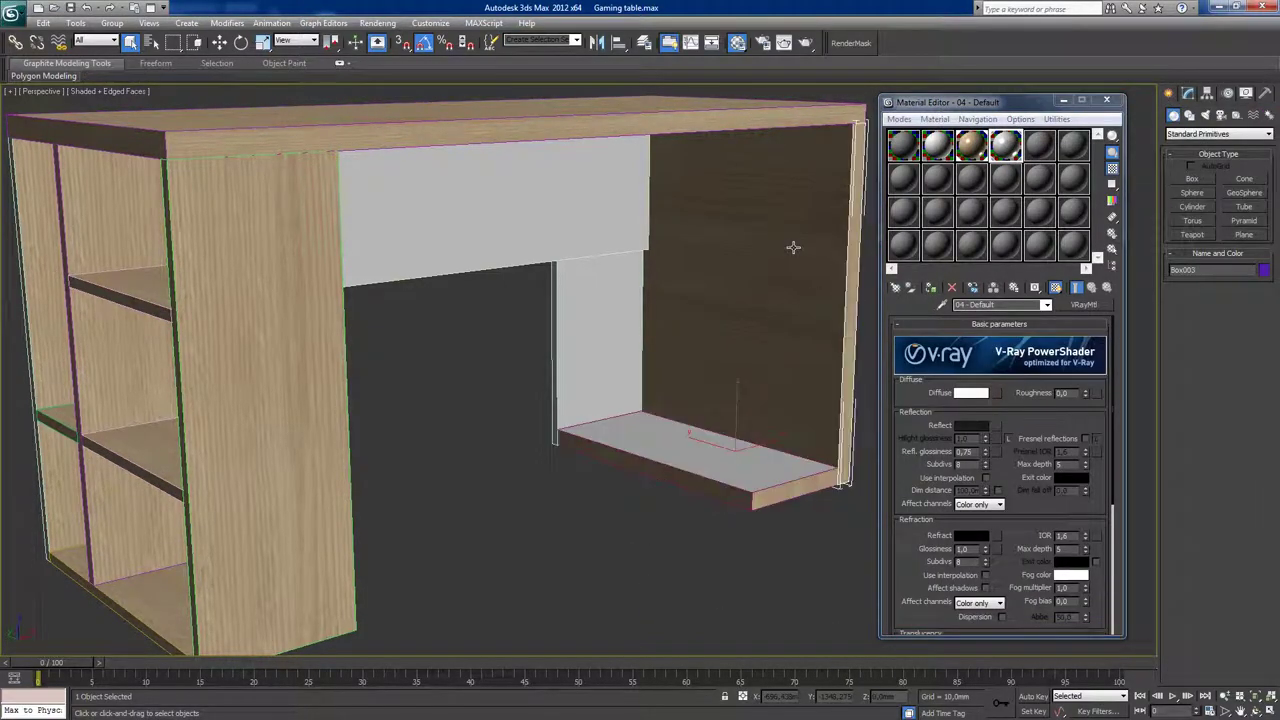
{"action": "right_click", "coordinate": [749, 268]}
{"action": "left_click", "coordinate": [770, 300]}
{"action": "left_click", "coordinate": [826, 363]}
{"action": "left_click", "coordinate": [933, 288]}
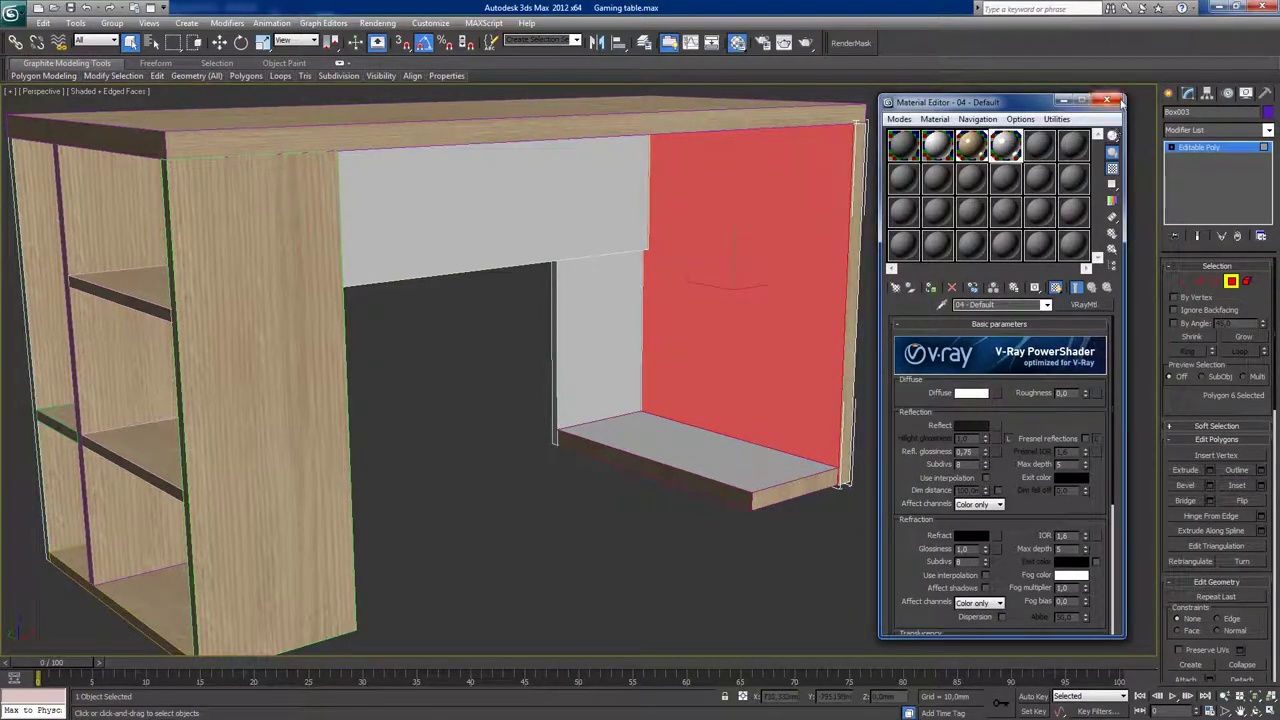
{"action": "left_click", "coordinate": [1173, 92]}
{"action": "left_click", "coordinate": [1108, 102]}
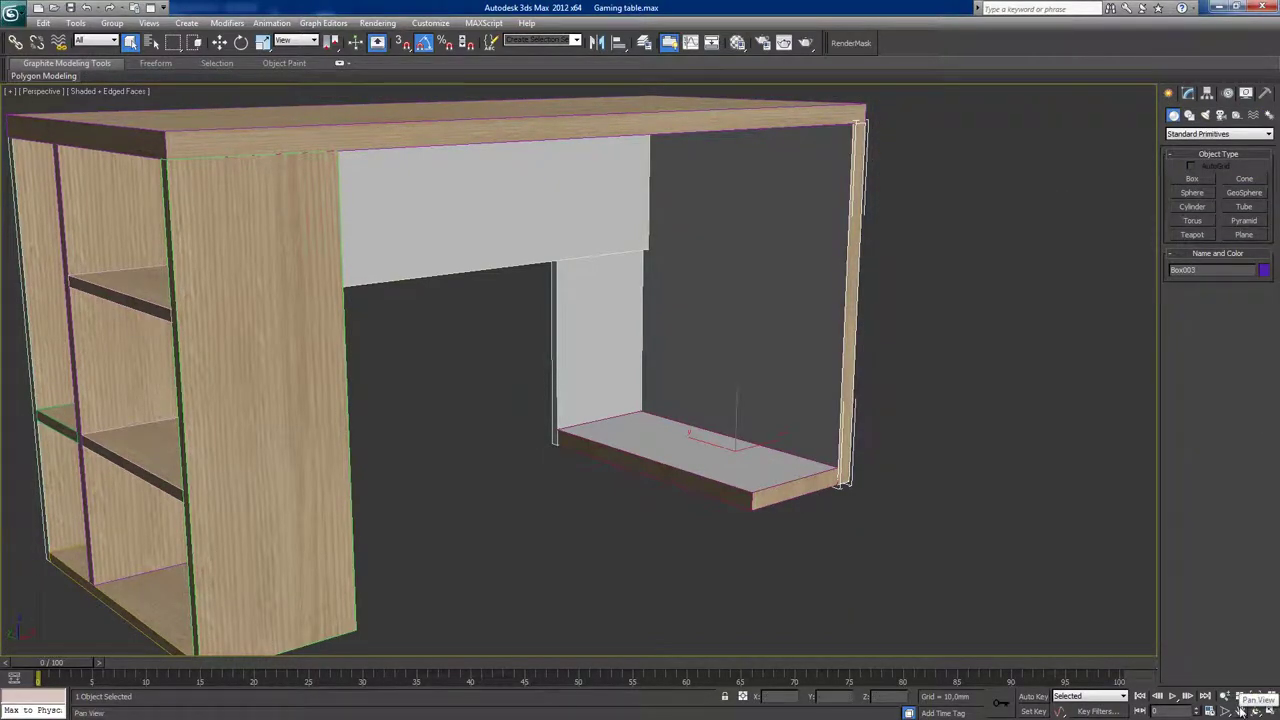
- Add a UVW Xform with 90° rotation to the bottom shelf's front faces
{"action": "key", "text": "q"}
{"action": "left_click", "coordinate": [743, 505]}
{"action": "left_click", "coordinate": [1188, 92]}
{"action": "key", "text": "4"}
{"action": "left_click", "coordinate": [700, 480]}
{"action": "left_click", "coordinate": [720, 455], "text": "ctrl"}
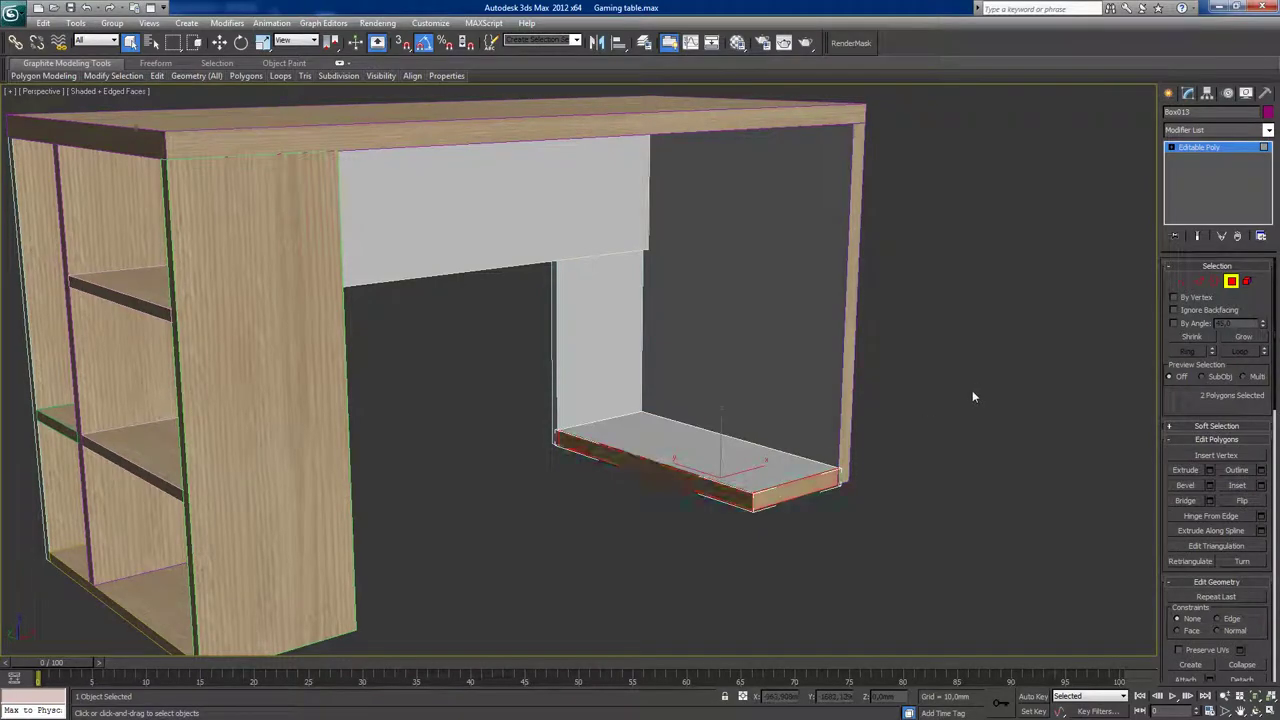
{"action": "left_click", "coordinate": [1215, 130]}
{"action": "left_click", "coordinate": [1228, 555]}
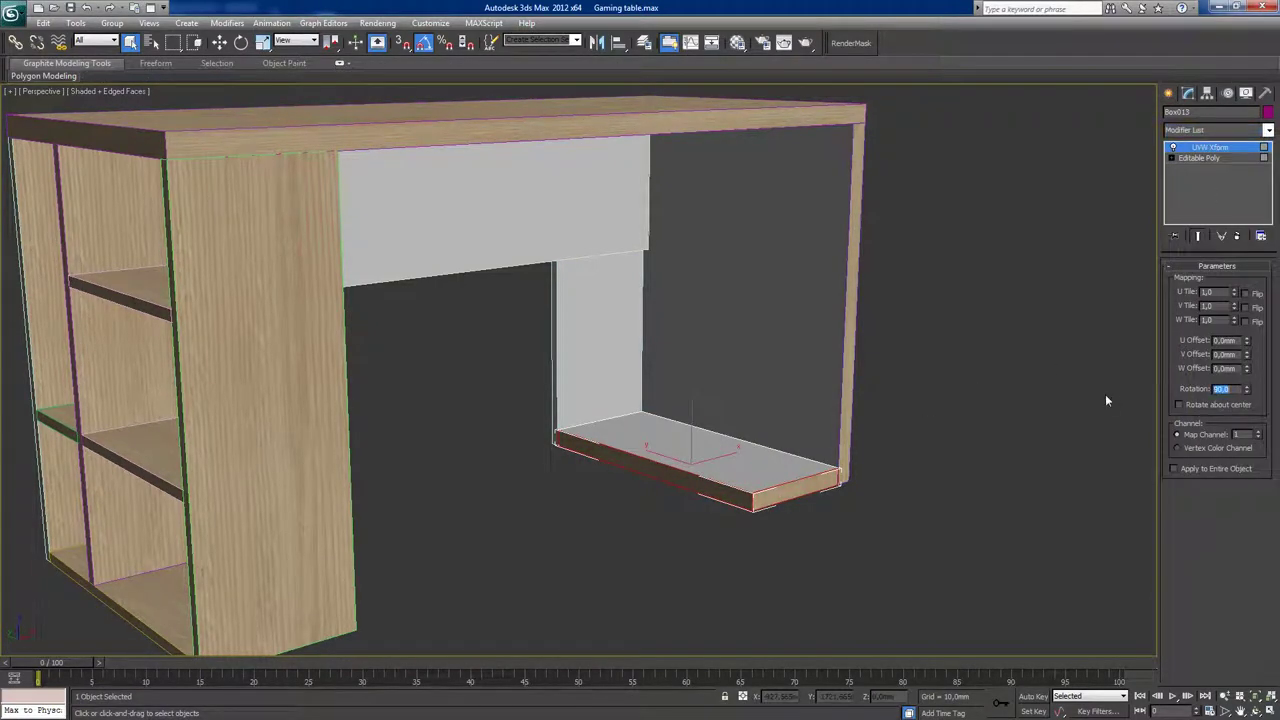
{"action": "left_click", "coordinate": [1169, 92]}
- Add UVW Xform (Rotation 90) to the lowest and middle side shelves' front faces
{"action": "mouse_move", "coordinate": [620, 480]}
{"action": "middle_mouse_down", "text": "alt"}
{"action": "mouse_move", "coordinate": [643, 496]}
{"action": "mouse_move", "coordinate": [529, 600]}
{"action": "mouse_move", "coordinate": [640, 560]}
{"action": "middle_mouse_up", "text": "alt"}
{"action": "left_click", "coordinate": [529, 600]}
{"action": "right_click", "coordinate": [529, 600]}
{"action": "left_click", "coordinate": [470, 634]}
{"action": "left_click", "coordinate": [1215, 130]}
{"action": "left_click", "coordinate": [1221, 380]}
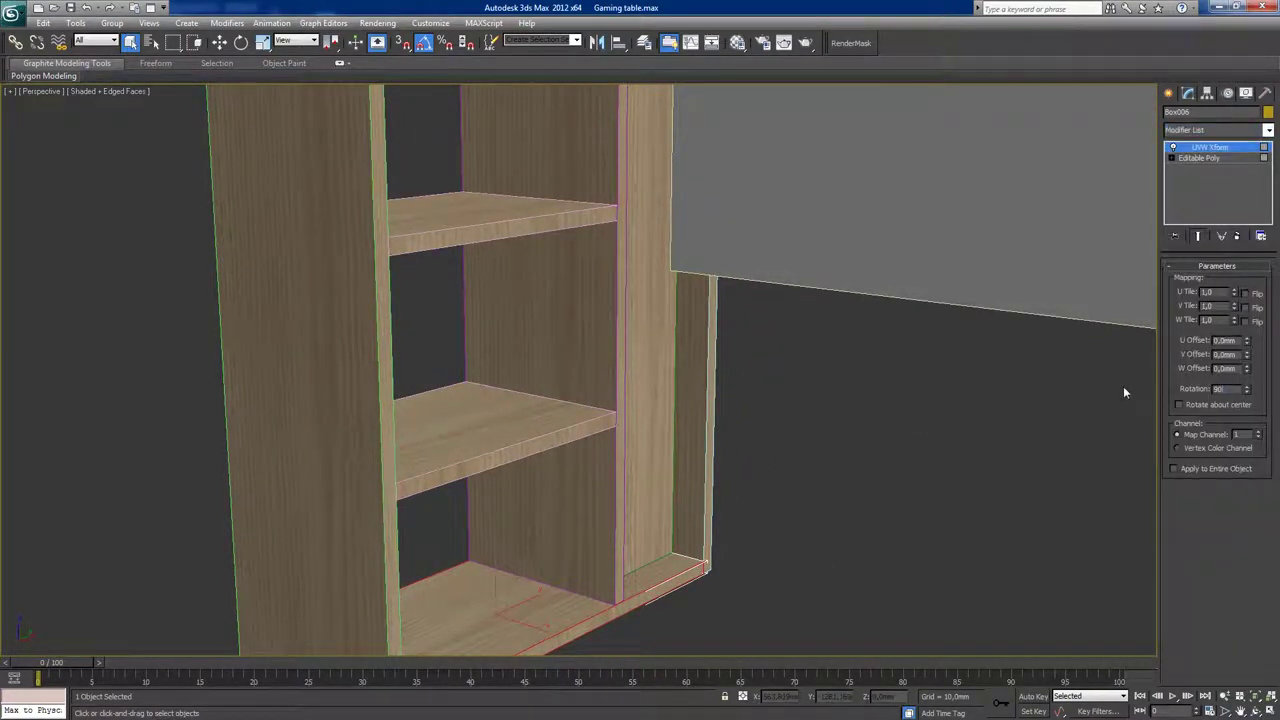
{"action": "left_click", "coordinate": [500, 430]}
{"action": "right_click", "coordinate": [500, 430]}
{"action": "left_click", "coordinate": [465, 410]}
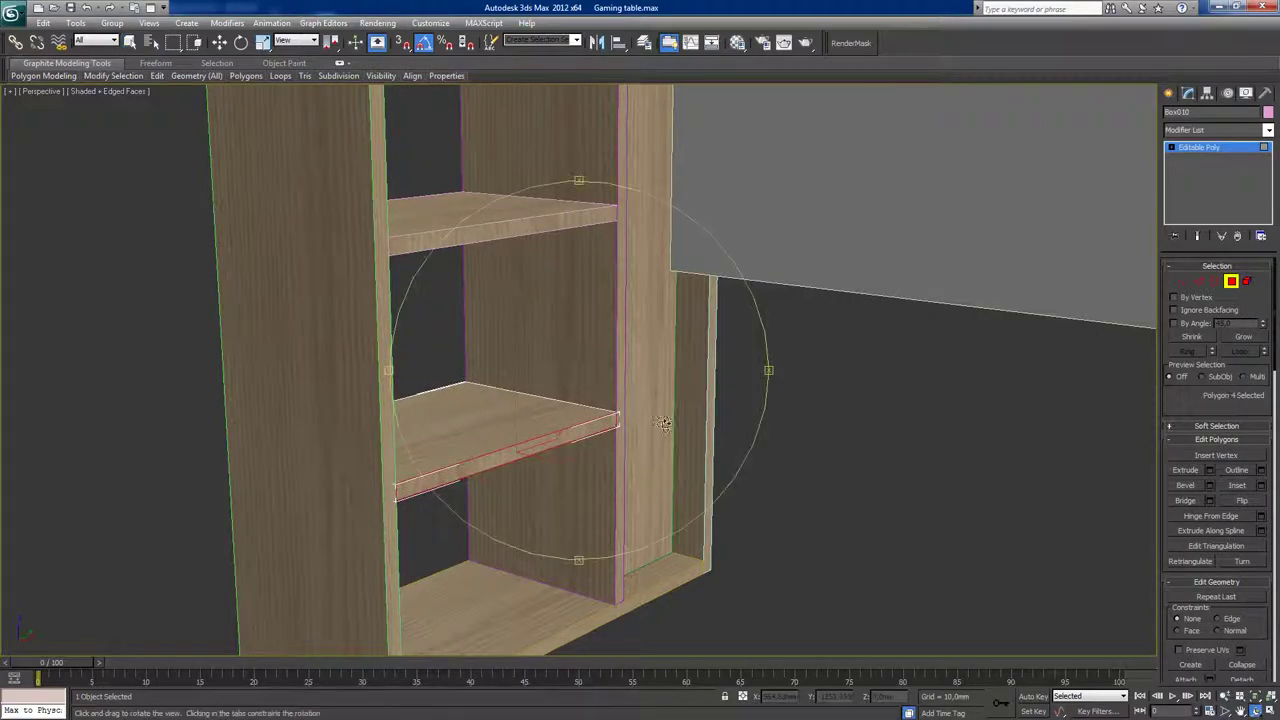
{"action": "middle_click_drag", "start_coordinate": [619, 420], "coordinate": [600, 460], "text": "alt"}
{"action": "left_click", "coordinate": [1215, 130]}
{"action": "left_click", "coordinate": [1221, 380]}
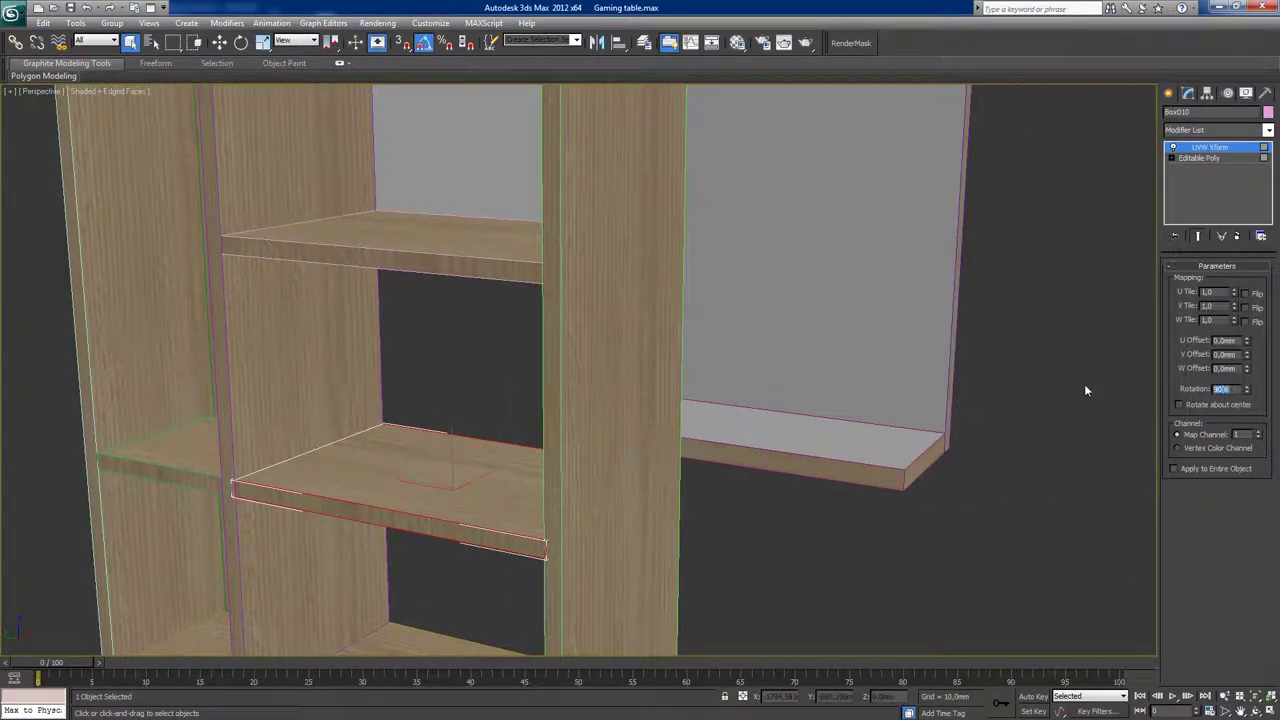
- Add UVW Xform (Rotation 90) to the left lower shelf and the upper shelf
{"action": "left_click", "coordinate": [172, 470]}
{"action": "key", "text": "4"}
{"action": "left_click", "coordinate": [176, 476]}
{"action": "left_click", "coordinate": [1215, 130]}
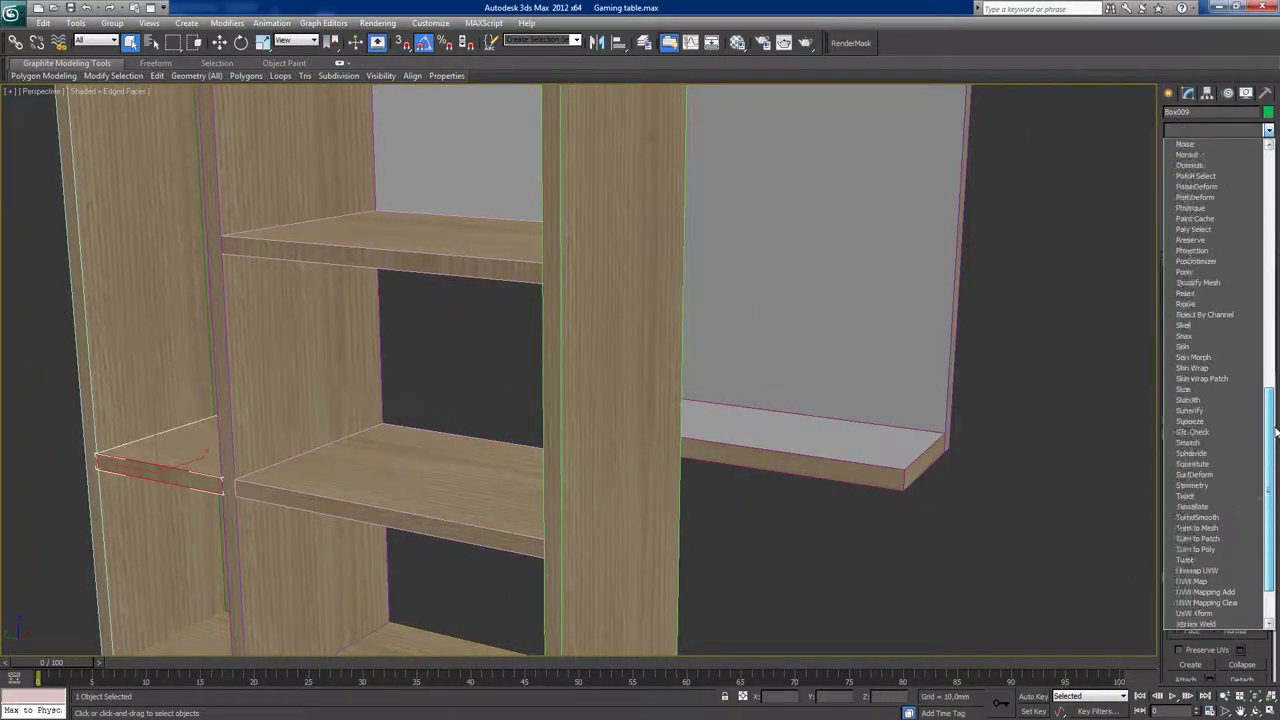
{"action": "left_click", "coordinate": [1221, 380]}
{"action": "right_click", "coordinate": [464, 259]}
{"action": "left_click", "coordinate": [457, 263]}
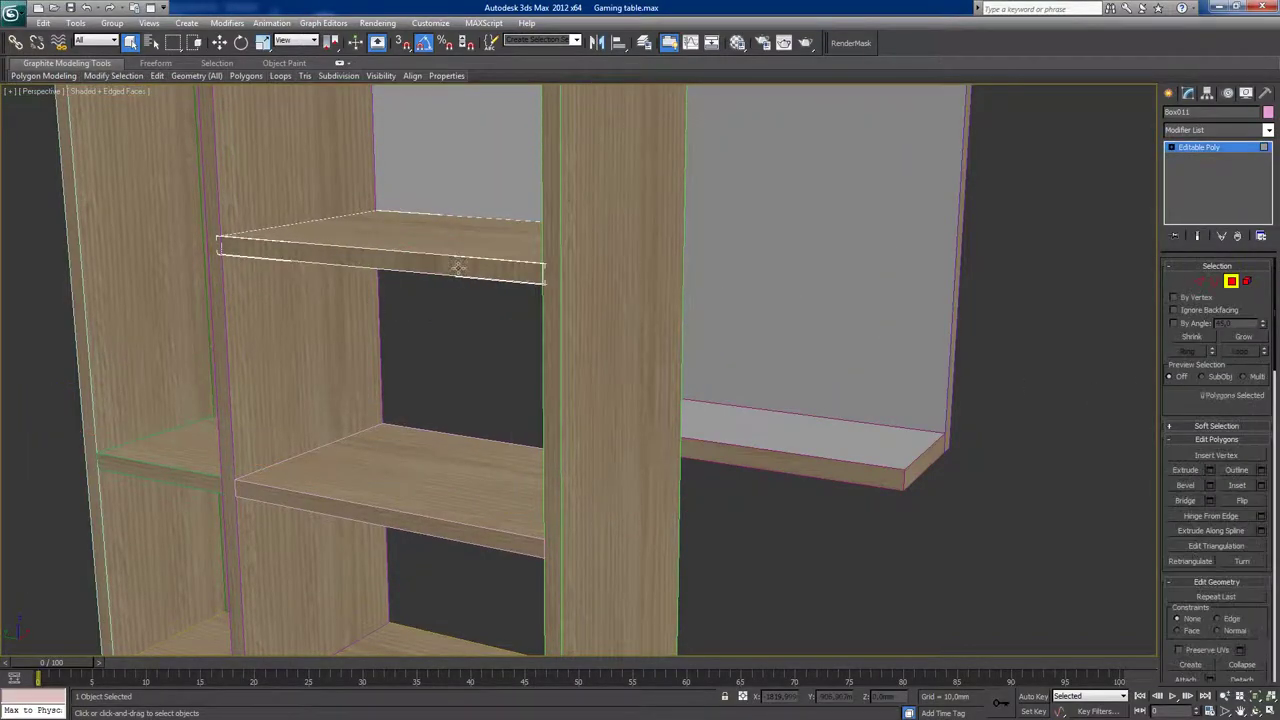
{"action": "left_click", "coordinate": [457, 263]}
{"action": "mouse_move", "coordinate": [457, 263]}
{"action": "middle_mouse_down", "text": "alt"}
{"action": "mouse_move", "coordinate": [423, 329]}
{"action": "mouse_move", "coordinate": [560, 330]}
{"action": "middle_mouse_up", "text": "alt"}
{"action": "left_click", "coordinate": [1268, 131]}
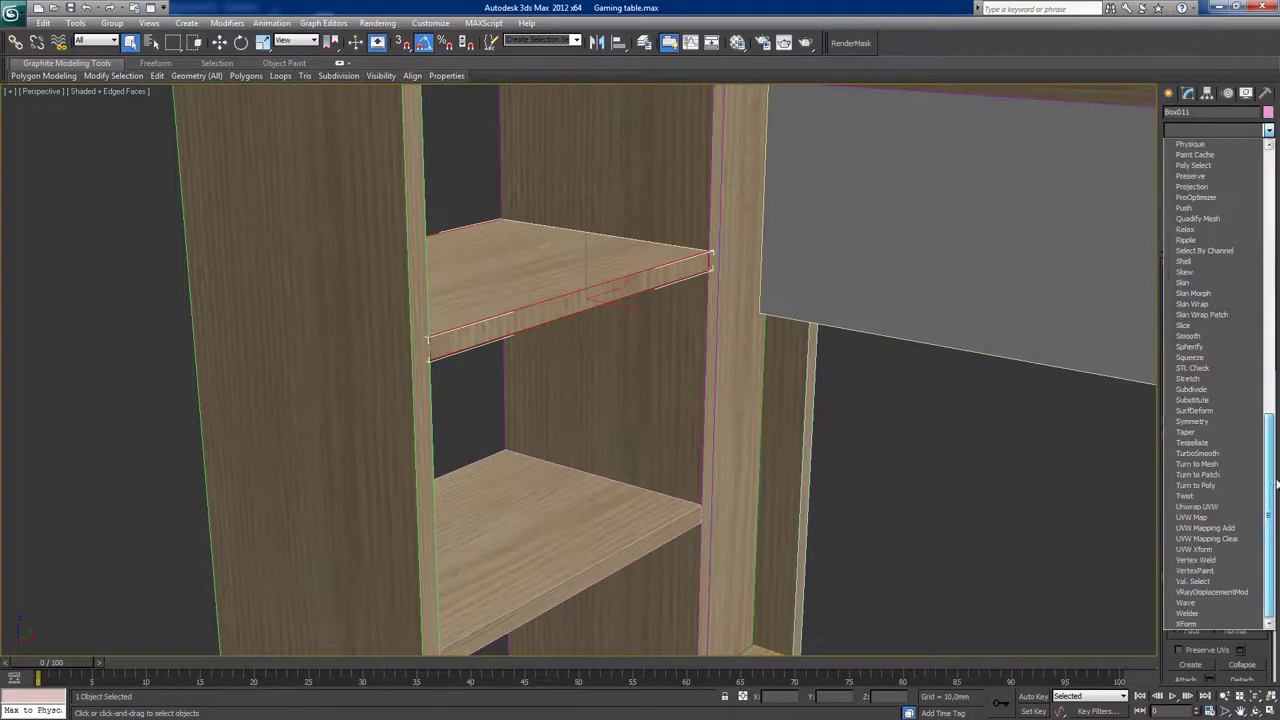
{"action": "left_click", "coordinate": [1215, 543]}
- Deselect everything and reframe the view to show the whole desk
{"action": "left_click", "coordinate": [1168, 93]}
{"action": "scroll", "coordinate": [628, 422], "scroll_direction": "down", "scroll_amount": 6}
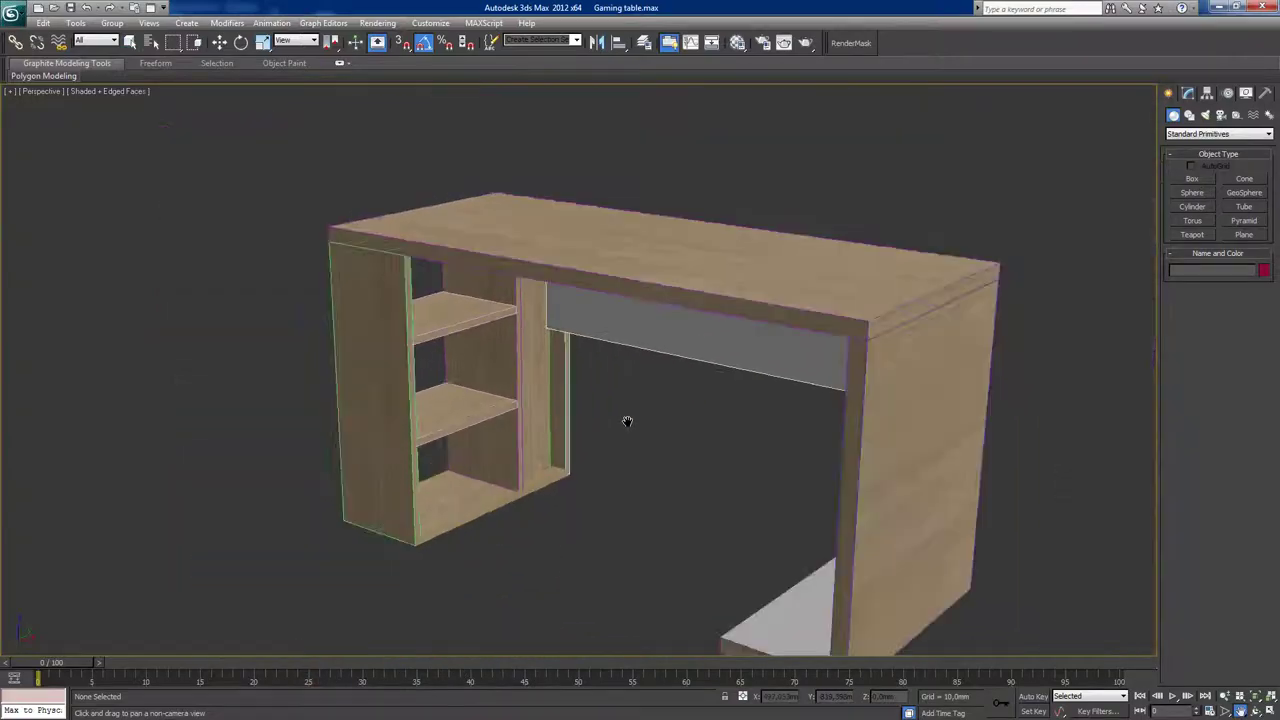
{"action": "mouse_move", "coordinate": [628, 422]}
{"action": "middle_mouse_down", "text": "alt"}
{"action": "mouse_move", "coordinate": [651, 347]}
{"action": "mouse_move", "coordinate": [386, 323]}
{"action": "mouse_move", "coordinate": [444, 359]}
{"action": "middle_mouse_up", "text": "alt"}
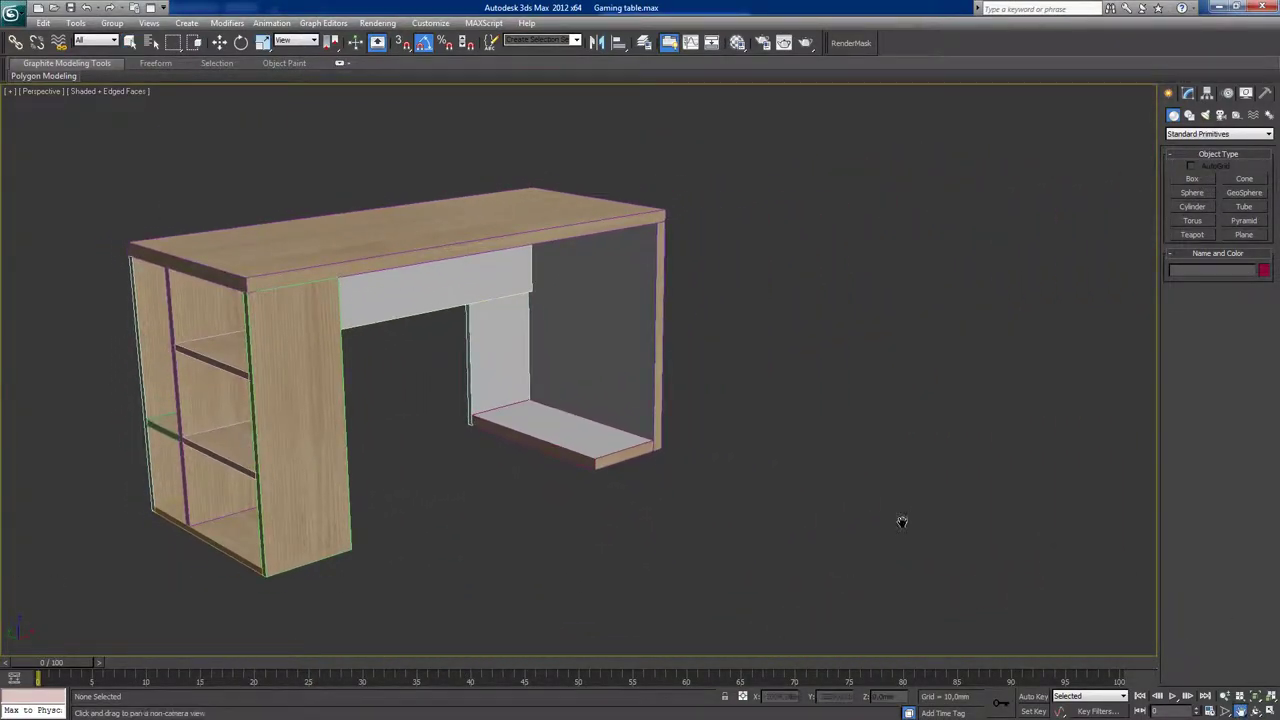
{"action": "middle_click_drag", "start_coordinate": [901, 522], "coordinate": [1090, 510]}
- Chamfer the edges of the desk top and front side panel by 2 mm
{"action": "key", "text": "F3"}
{"action": "right_click", "coordinate": [594, 195]}
{"action": "left_click", "coordinate": [664, 148]}
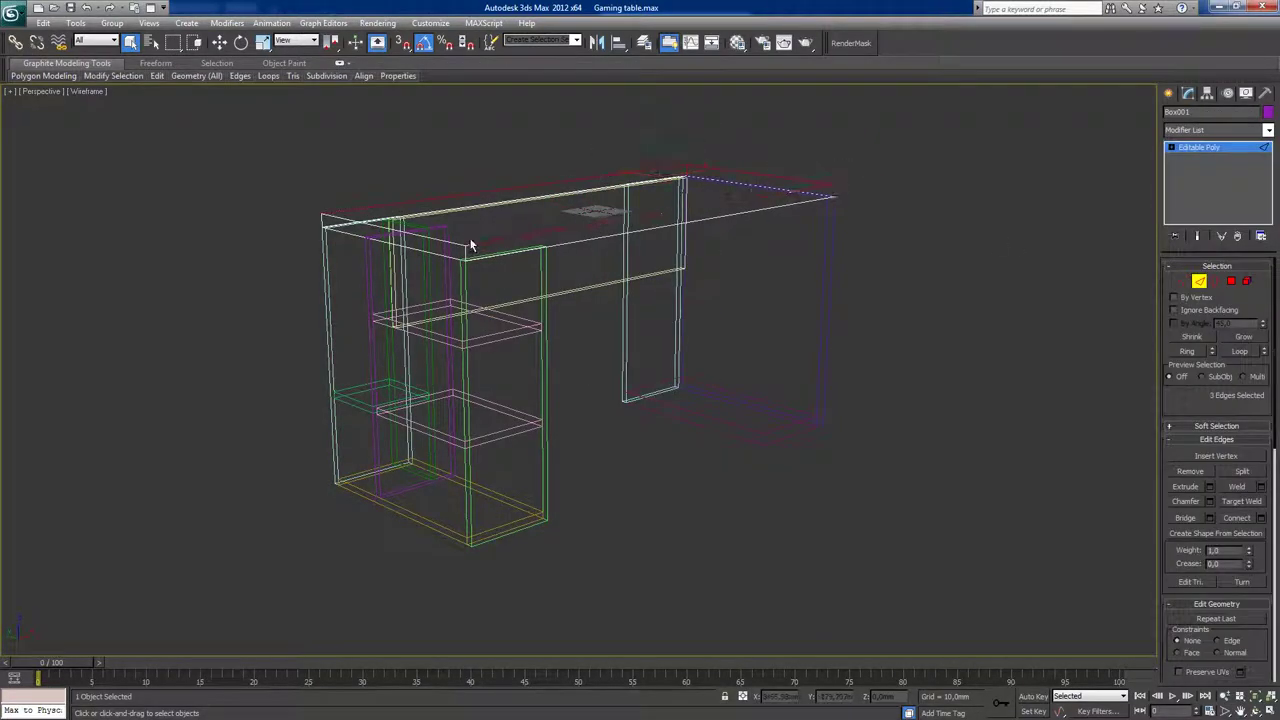
{"action": "key", "text": "F3"}
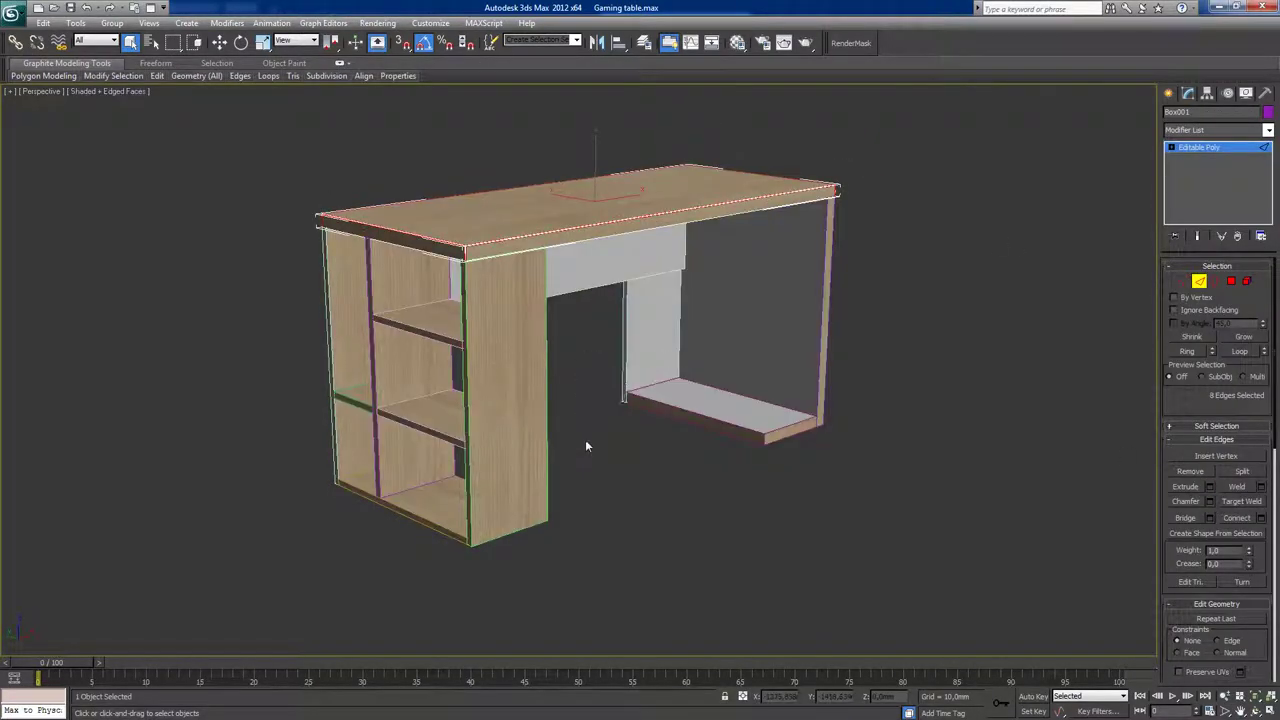
{"action": "left_click", "coordinate": [520, 400]}
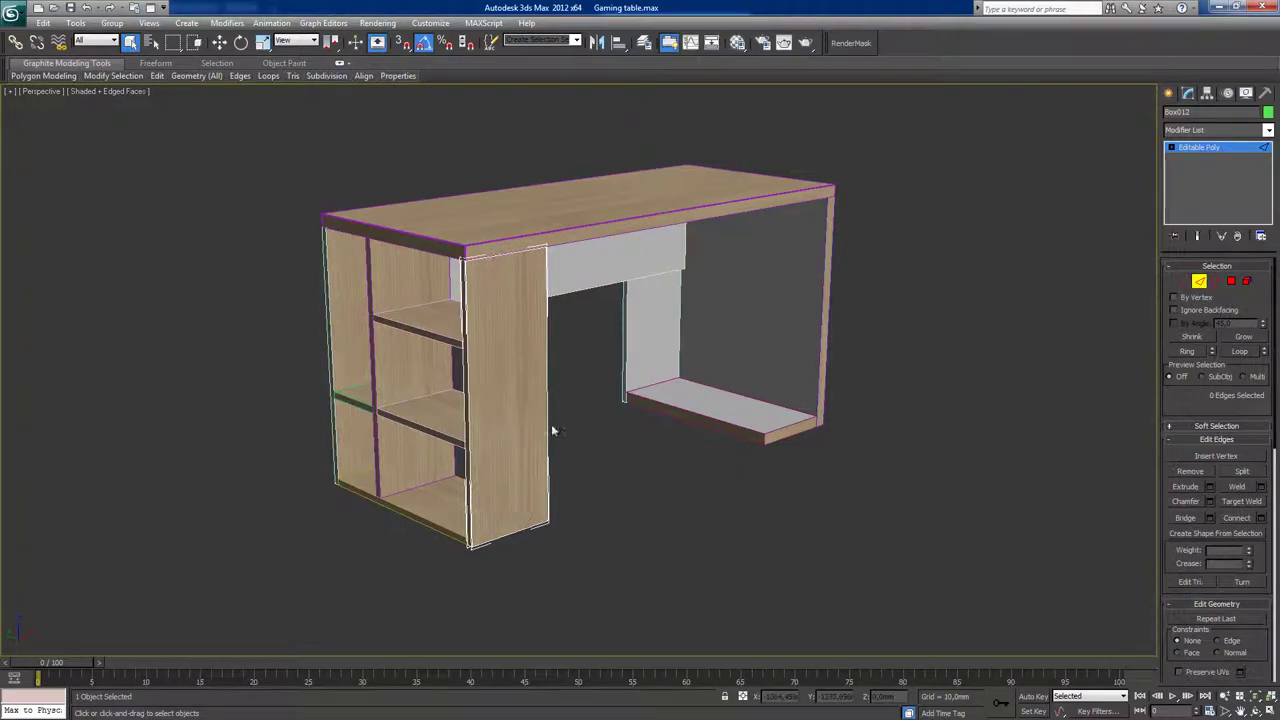
{"action": "key", "text": "F3"}
{"action": "key", "text": "F3"}
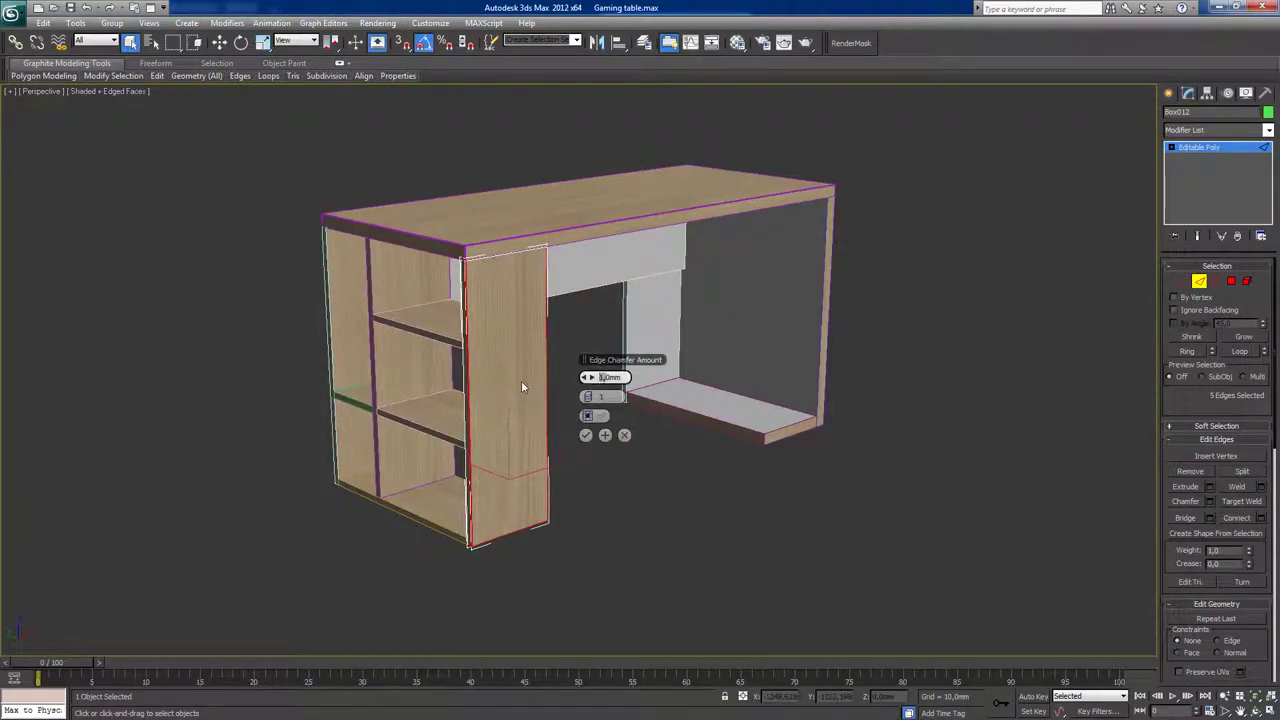
- Chamfer the outer edges of the next desk panel by 2 mm
{"action": "key", "text": "F3"}
{"action": "right_click", "coordinate": [423, 505]}
{"action": "left_click", "coordinate": [429, 534]}
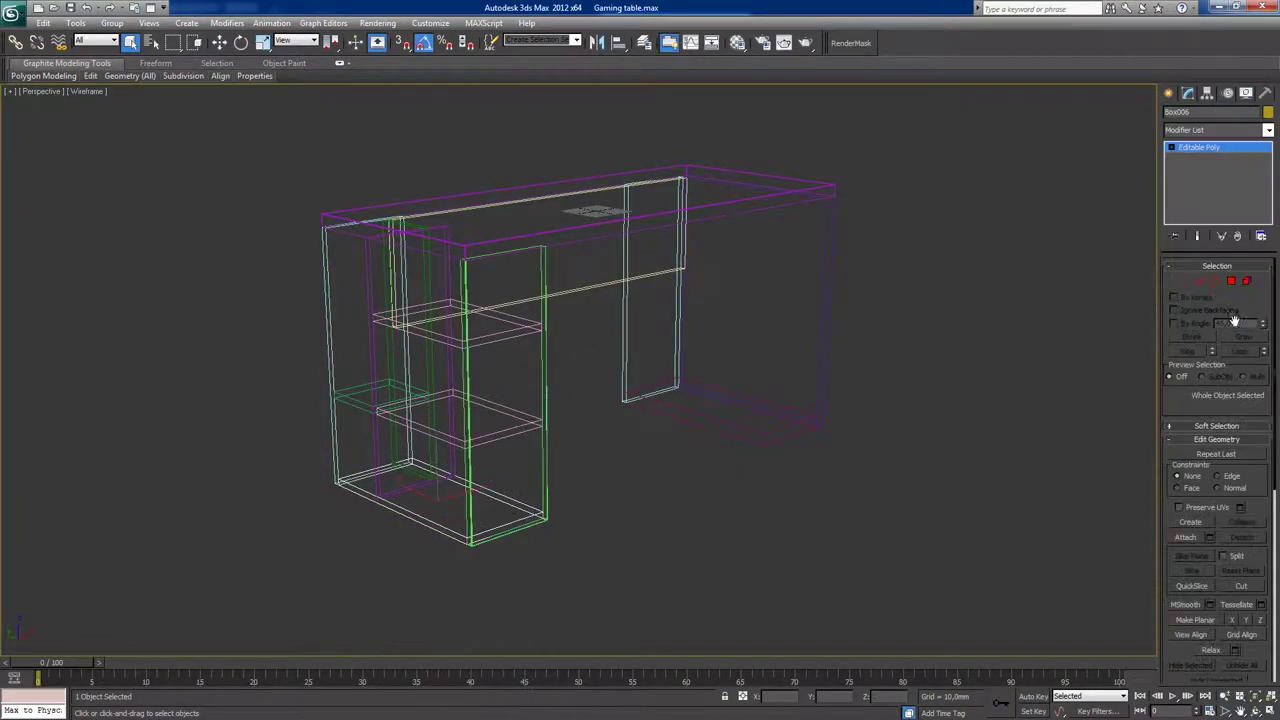
{"action": "left_click", "coordinate": [429, 534]}
- Chamfer the left side panel's outer and vertical edges by 2 mm
{"action": "key", "text": "F3"}
{"action": "left_click", "coordinate": [1209, 501]}
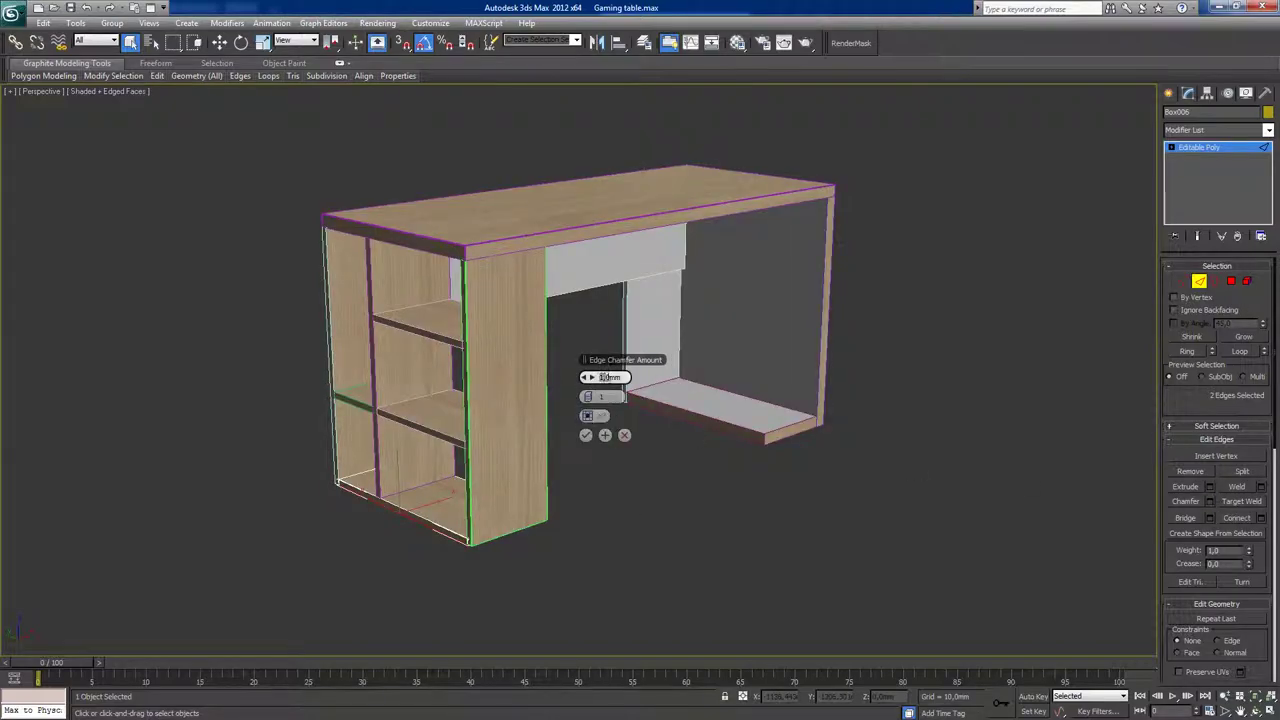
{"action": "left_click", "coordinate": [560, 354]}
{"action": "right_click", "coordinate": [345, 448]}
{"action": "left_click", "coordinate": [365, 520]}
{"action": "key", "text": "F3"}
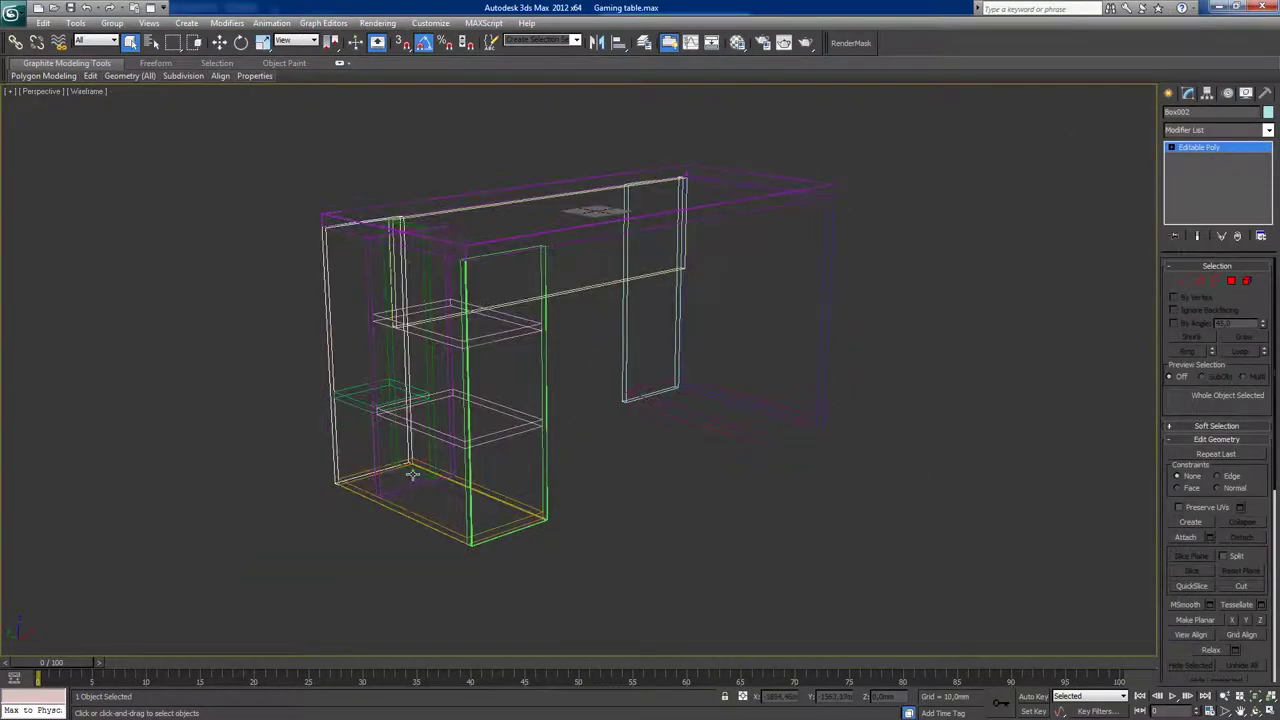
{"action": "left_click", "coordinate": [411, 468]}
{"action": "key", "text": "F3"}
{"action": "key", "text": "2"}
{"action": "key", "text": "F3"}
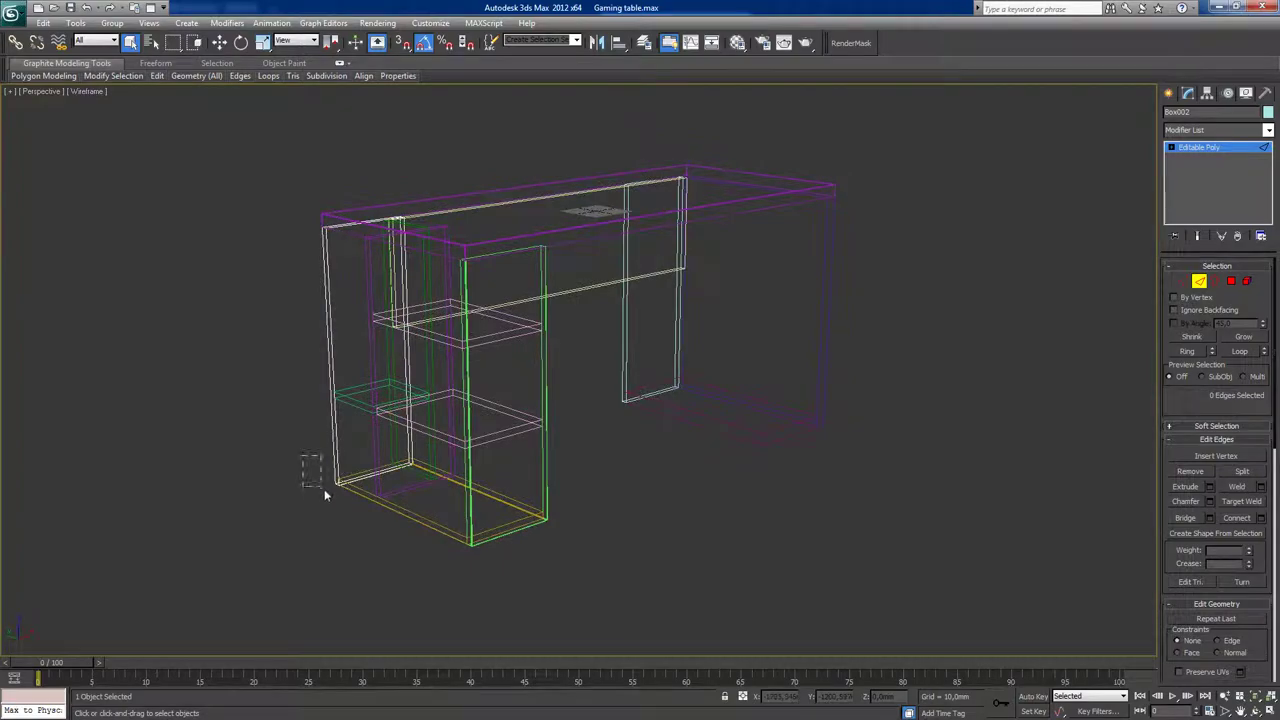
{"action": "left_click", "coordinate": [336, 499], "text": "ctrl"}
{"action": "left_click", "coordinate": [406, 456], "text": "ctrl"}
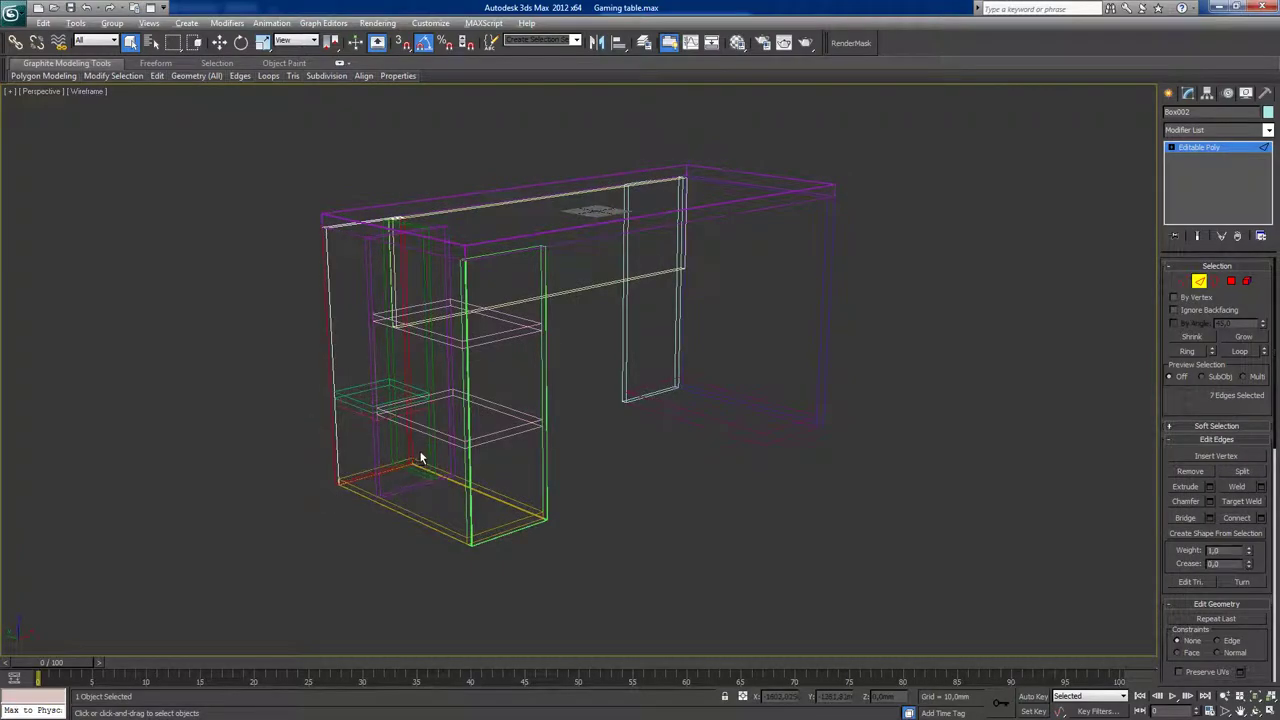
{"action": "left_click", "coordinate": [362, 474], "text": "ctrl"}
{"action": "key", "text": "F3"}
{"action": "key", "text": "ctrl+shift+c"}
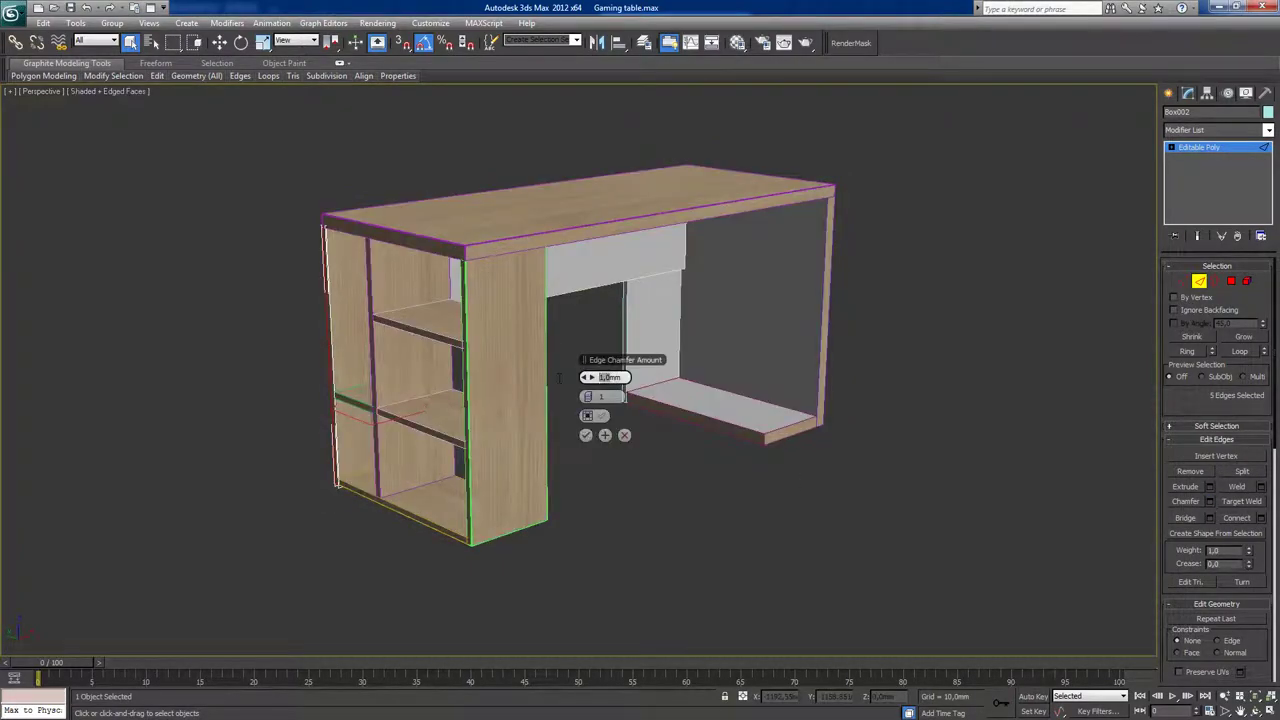
{"action": "left_click", "coordinate": [587, 439]}
- Chamfer the edges of the shelf and panel Box009
{"action": "key", "text": "F3"}
{"action": "right_click", "coordinate": [434, 365]}
{"action": "left_click", "coordinate": [486, 443]}
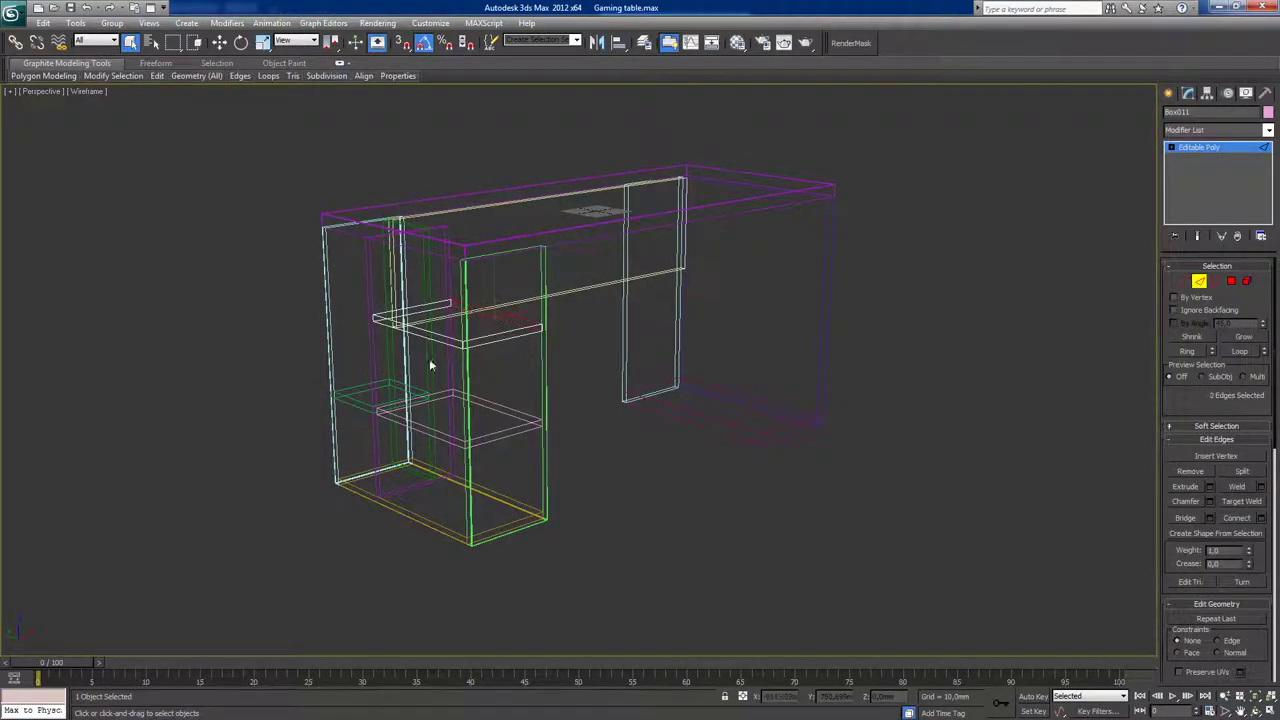
{"action": "key", "text": "F3"}
{"action": "right_click", "coordinate": [578, 366]}
{"action": "left_click", "coordinate": [600, 418]}
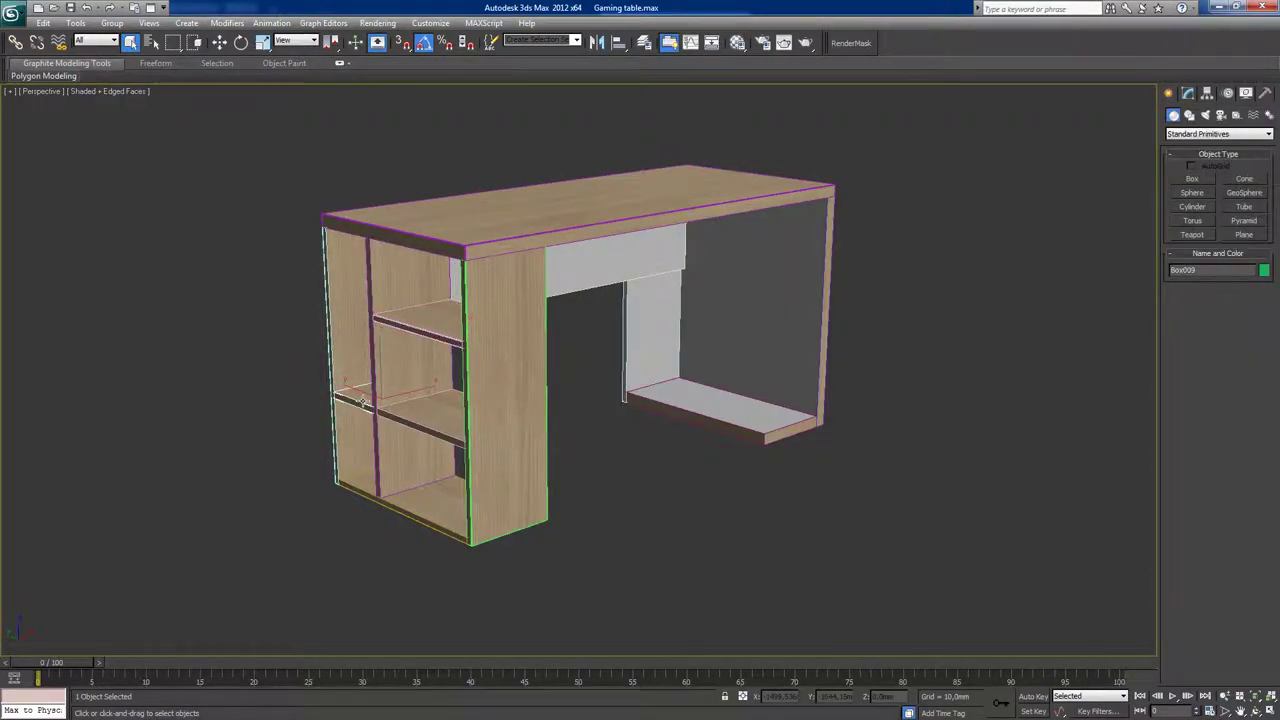
{"action": "left_click", "coordinate": [500, 430]}
{"action": "key", "text": "2"}
{"action": "key", "text": "F3"}
- Chamfer the edges of panel Box010
{"action": "key", "text": "F3"}
{"action": "left_click", "coordinate": [1181, 500]}
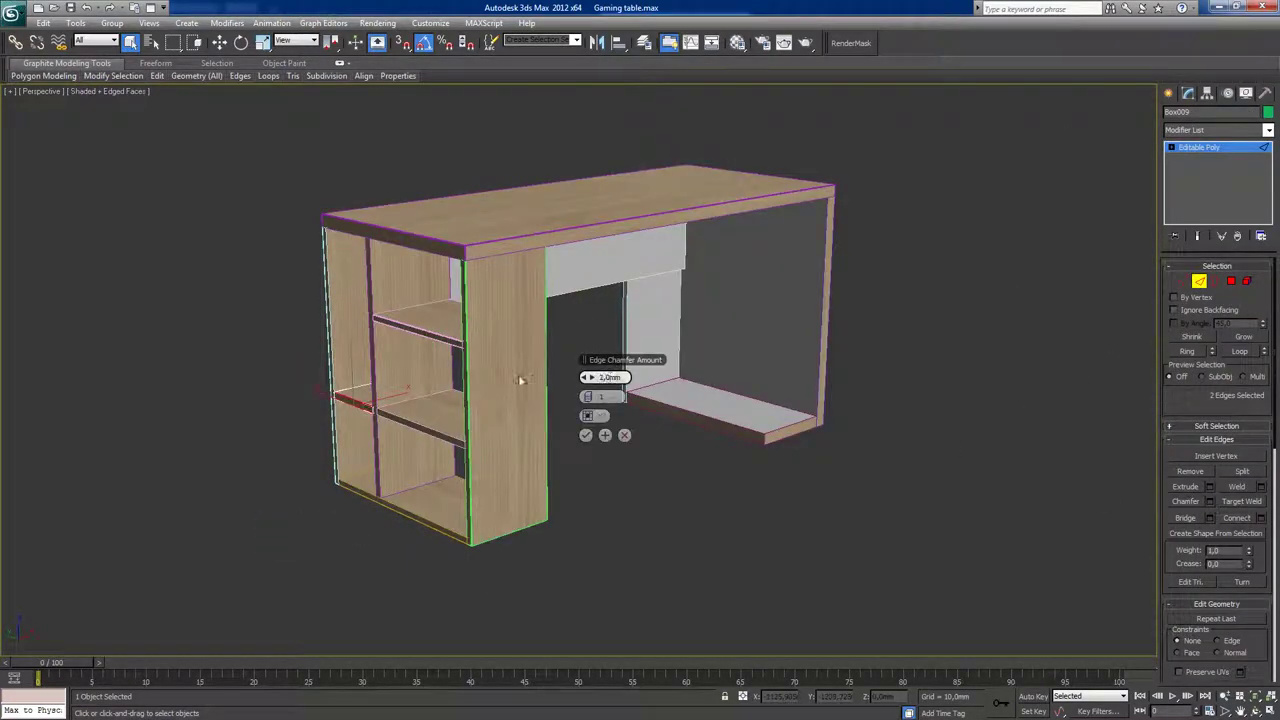
{"action": "left_click", "coordinate": [586, 435]}
{"action": "left_click", "coordinate": [800, 390]}
{"action": "key", "text": "F3"}
{"action": "left_click", "coordinate": [495, 432]}
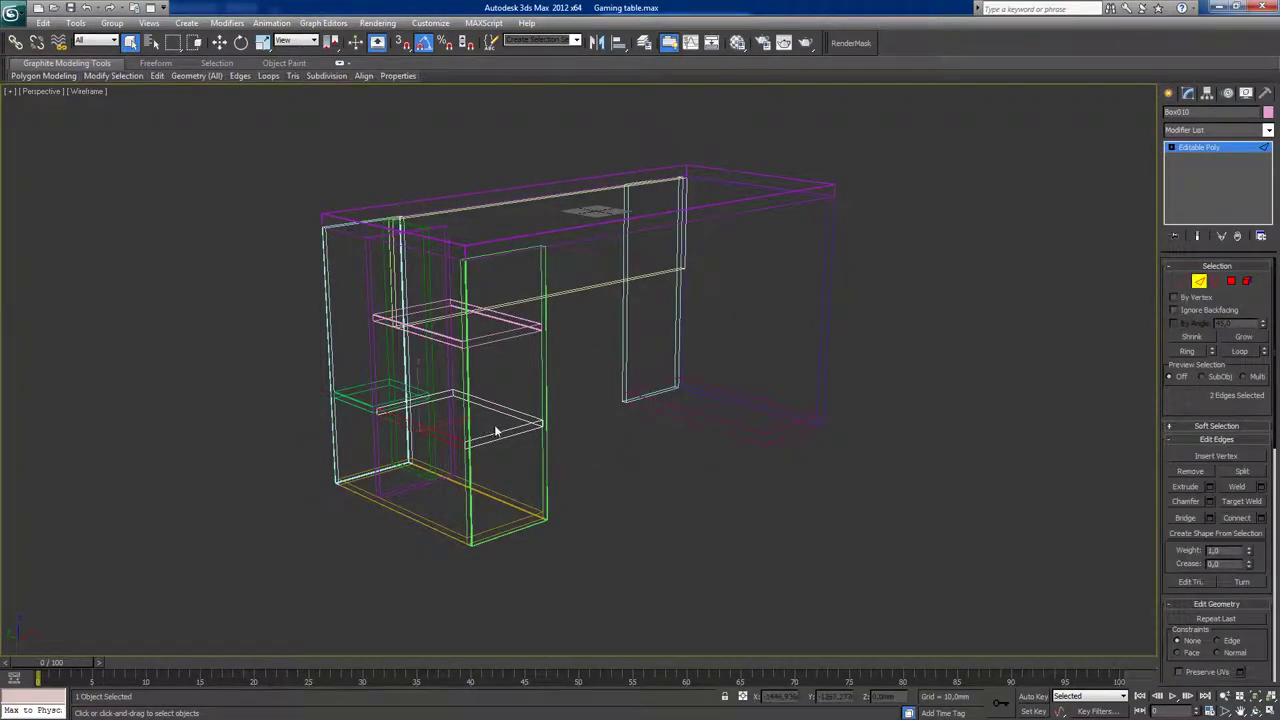
{"action": "key", "text": "F3"}
{"action": "key", "text": "ctrl+shift+c"}
{"action": "left_click", "coordinate": [1168, 93]}
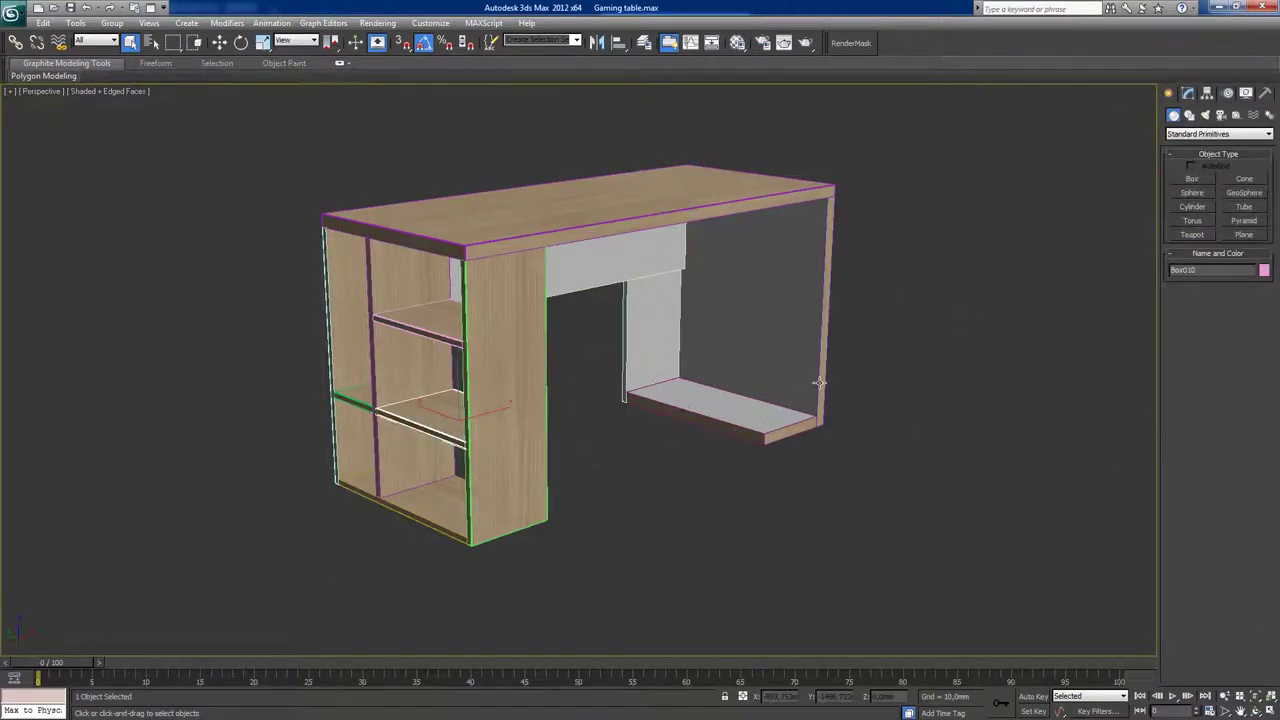
{"action": "key", "text": "F3"}
- Chamfer the edges of right leg panel Box003 and white middle panel Box005
{"action": "right_click", "coordinate": [803, 343]}
{"action": "left_click", "coordinate": [861, 278]}
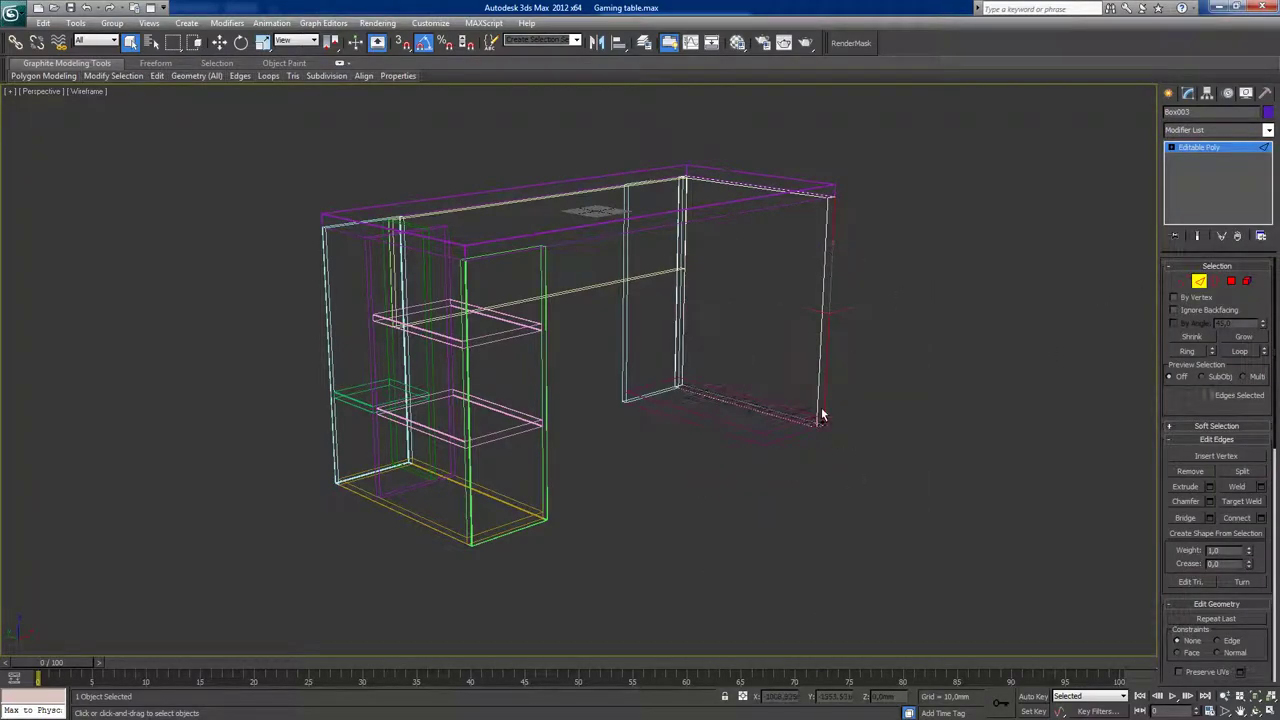
{"action": "key", "text": "F3"}
{"action": "key", "text": "ctrl+shift+e"}
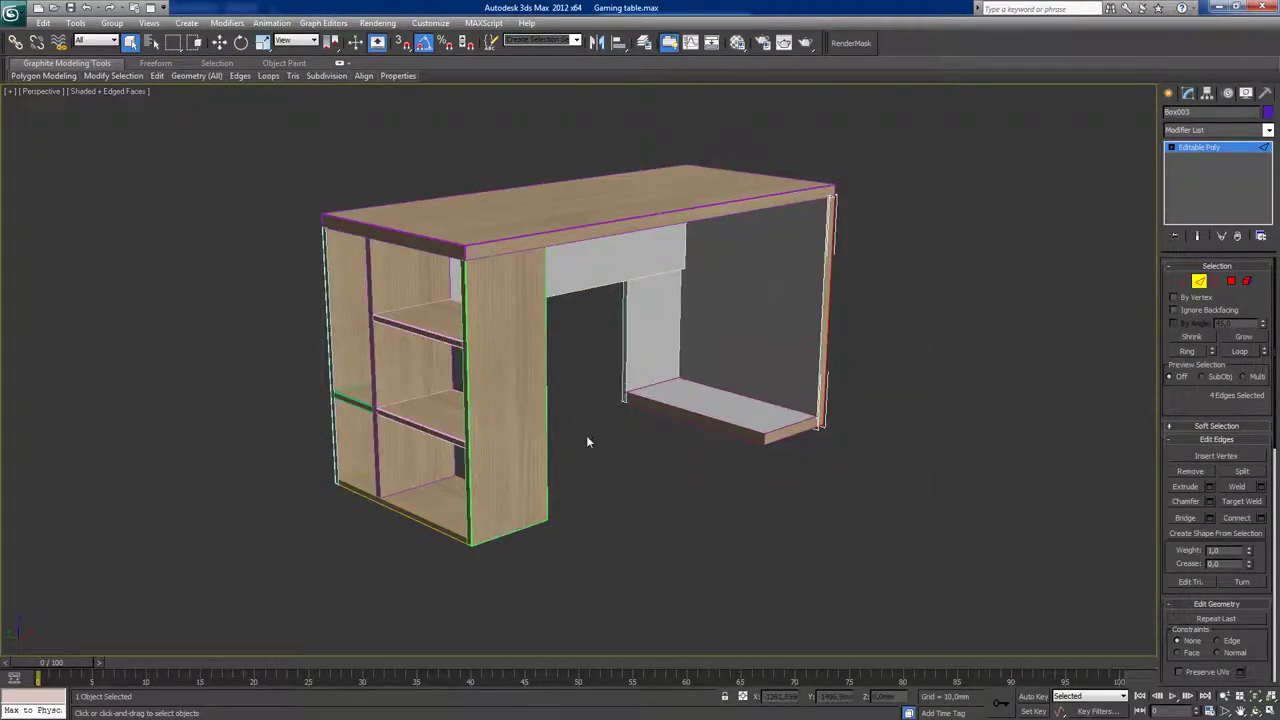
{"action": "left_click", "coordinate": [599, 289]}
{"action": "key", "text": "2"}
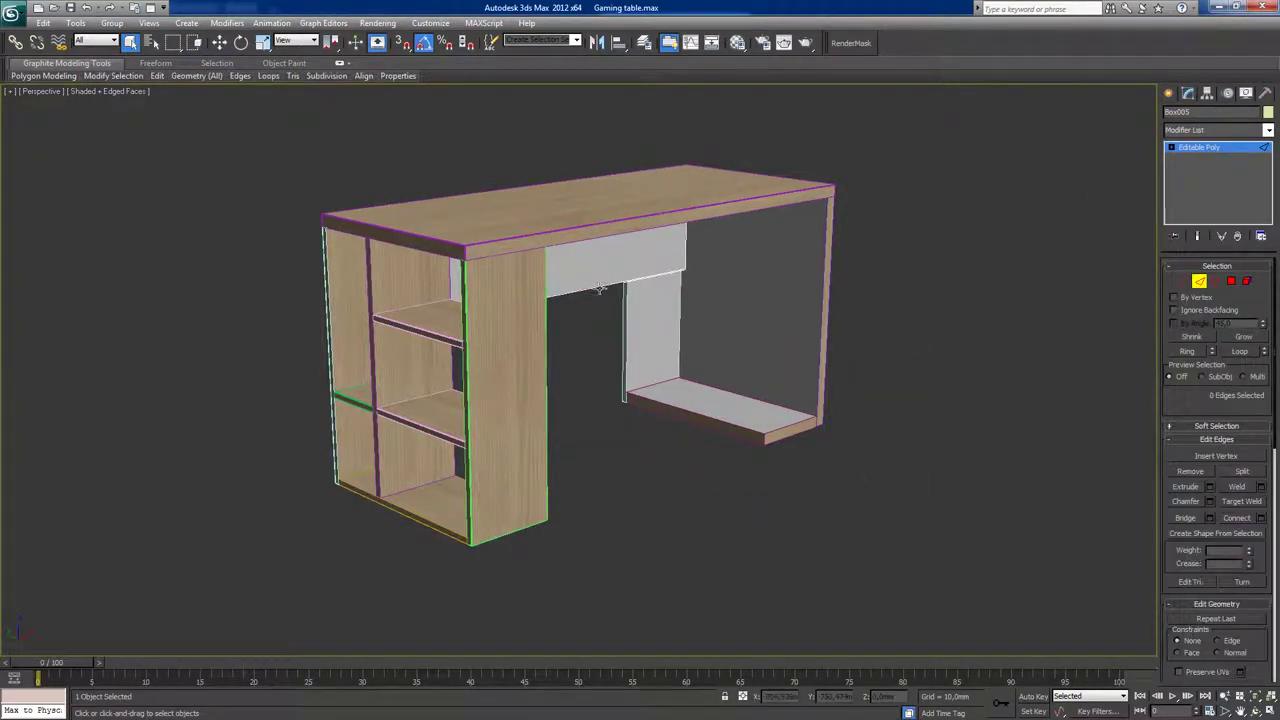
{"action": "left_click", "coordinate": [599, 289]}
{"action": "key", "text": "ctrl+shift+c"}
{"action": "left_click", "coordinate": [586, 435]}
- Chamfer edges on white back panel Box004 and bottom shelf Box013
{"action": "right_click", "coordinate": [620, 370]}
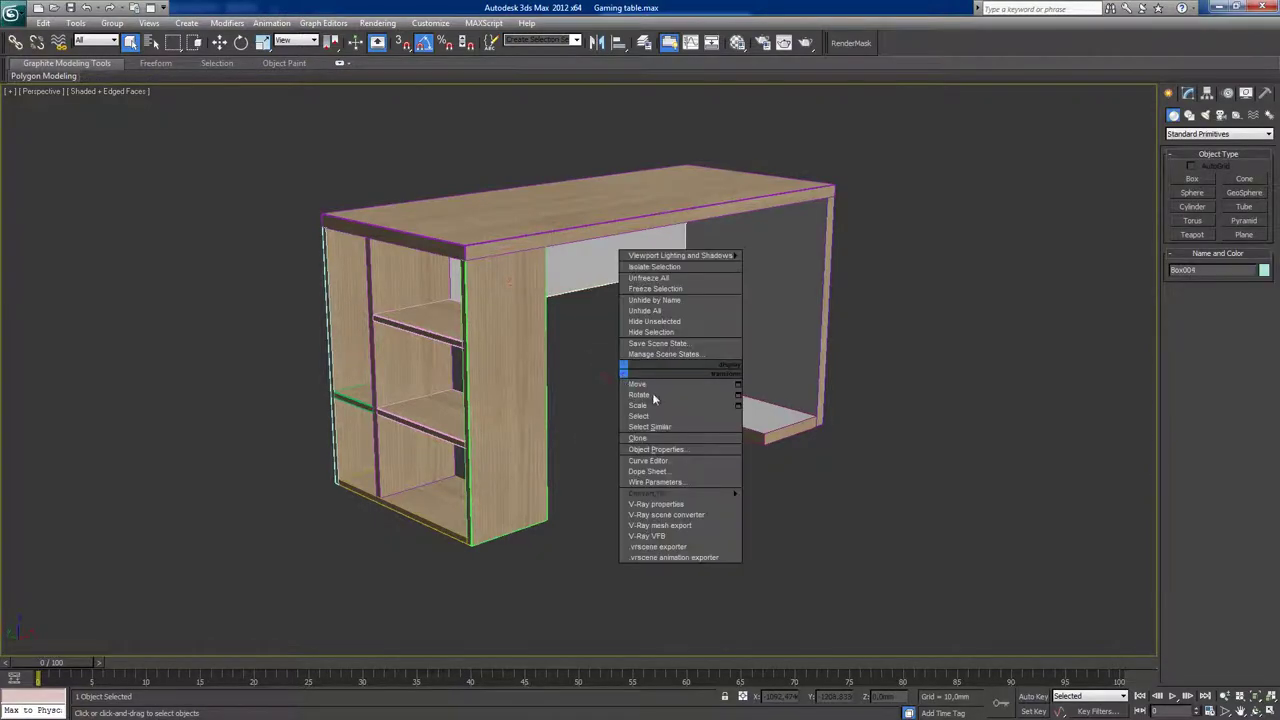
{"action": "left_click", "coordinate": [618, 377]}
{"action": "left_click", "coordinate": [624, 380], "text": "ctrl"}
{"action": "key", "text": "ctrl+shift+c"}
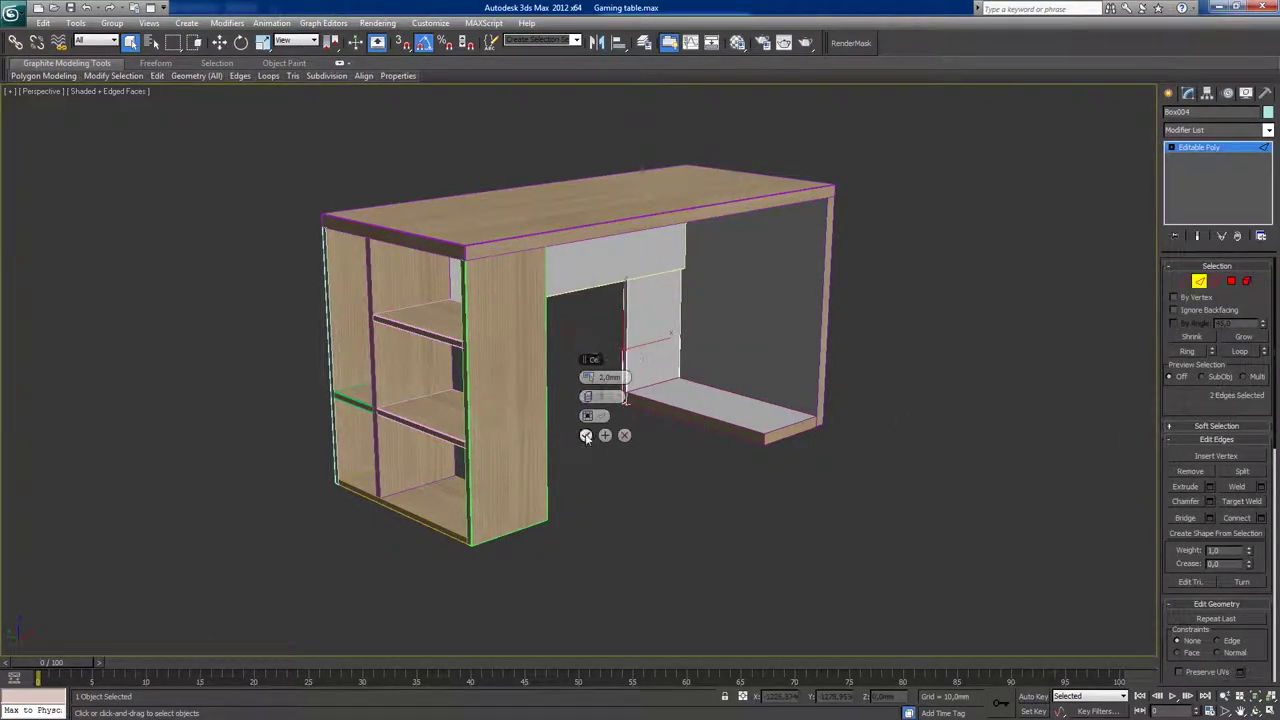
{"action": "left_click", "coordinate": [586, 436]}
{"action": "left_click", "coordinate": [752, 440]}
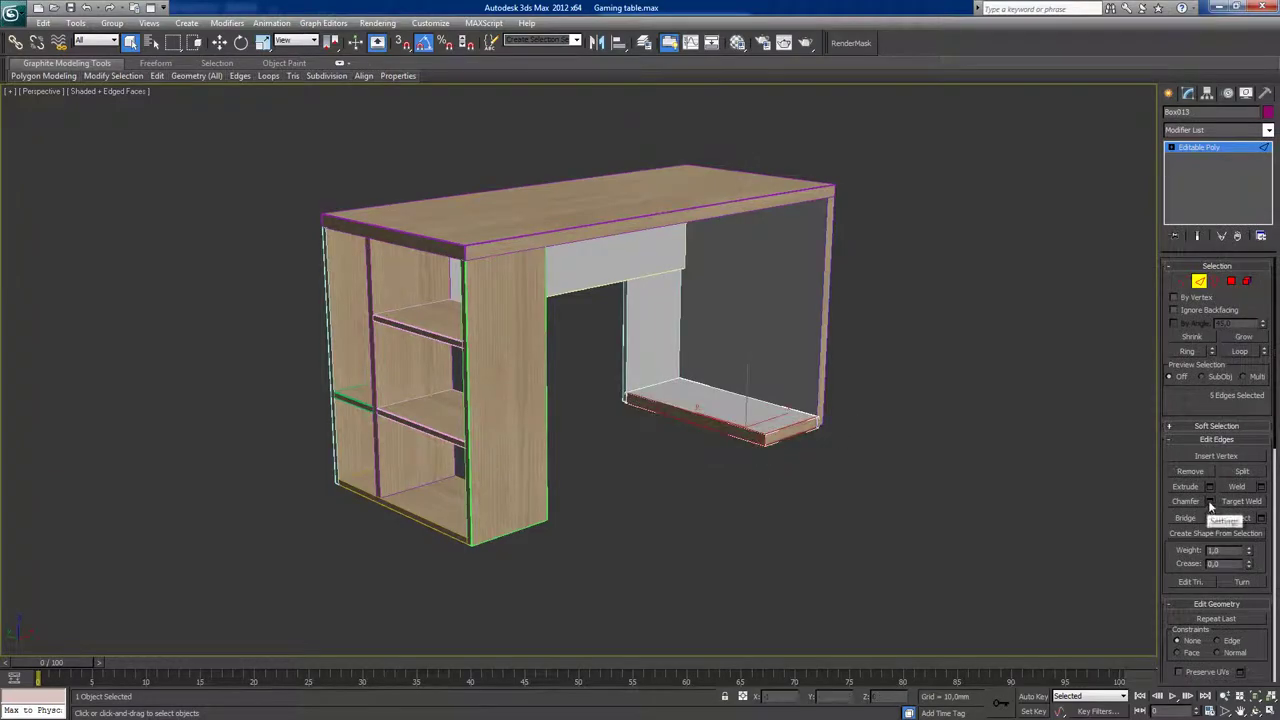
{"action": "left_click", "coordinate": [1210, 503]}
{"action": "left_click", "coordinate": [586, 436]}
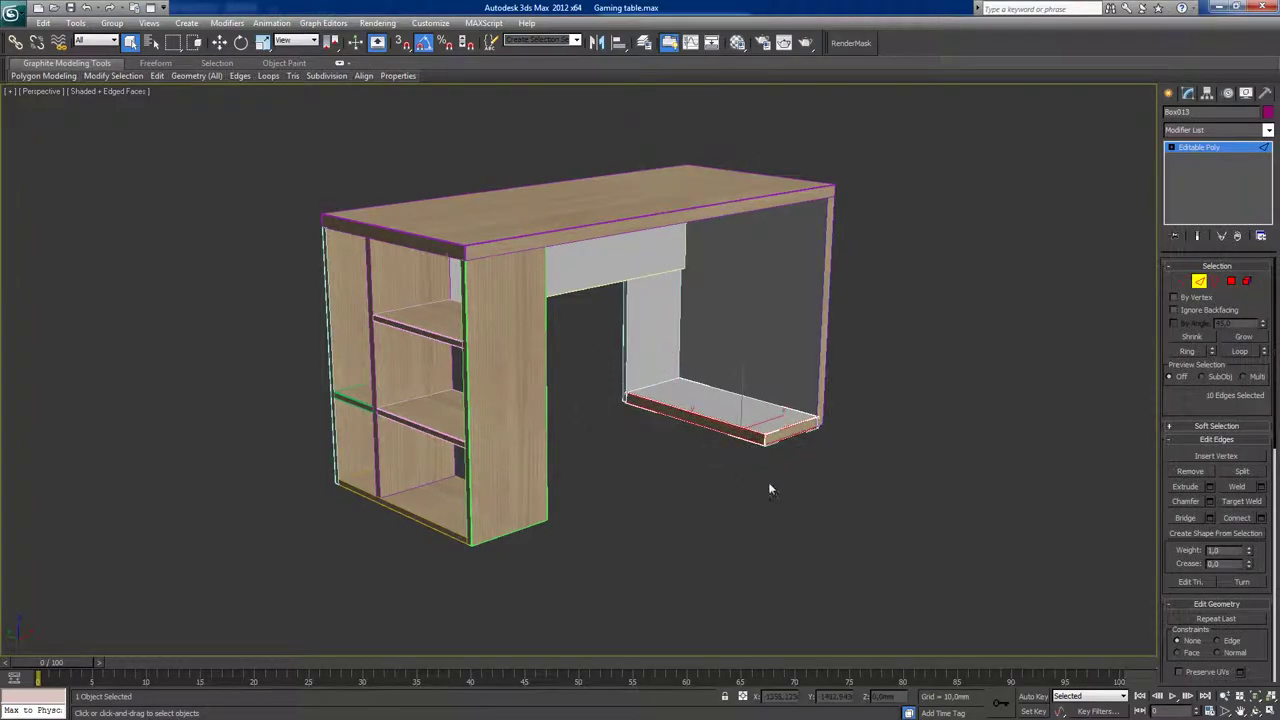
{"action": "left_click", "coordinate": [975, 385]}
- Select all desk parts and group them as Group001
{"action": "key", "text": "ctrl+a"}
{"action": "left_click", "coordinate": [111, 22]}
{"action": "left_click", "coordinate": [120, 38]}
- Confirm the desk group, then create a 14000×25000×5000 box around the desk
{"action": "left_click", "coordinate": [655, 383]}
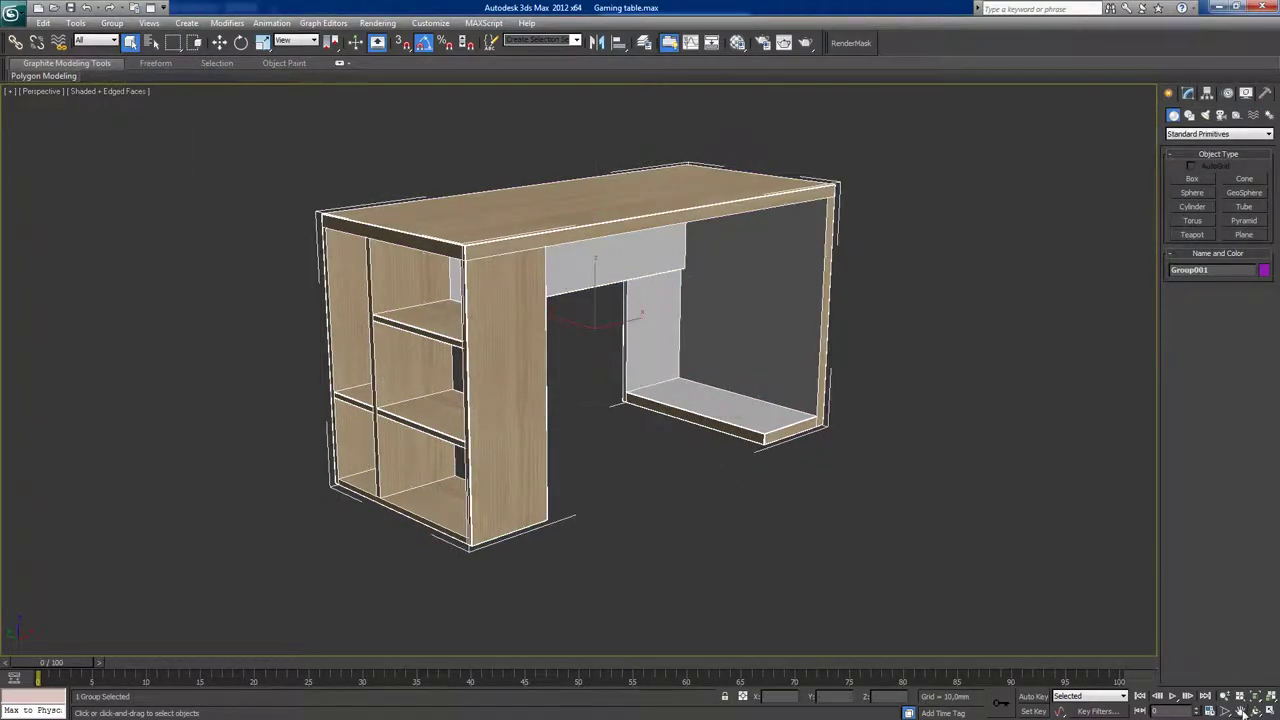
{"action": "left_click", "coordinate": [1240, 710]}
{"action": "mouse_move", "coordinate": [677, 250]}
{"action": "left_mouse_down"}
{"action": "mouse_move", "coordinate": [677, 403]}
{"action": "mouse_move", "coordinate": [737, 180]}
{"action": "left_mouse_up"}
{"action": "left_click", "coordinate": [1192, 178]}
{"action": "left_click", "coordinate": [737, 180]}
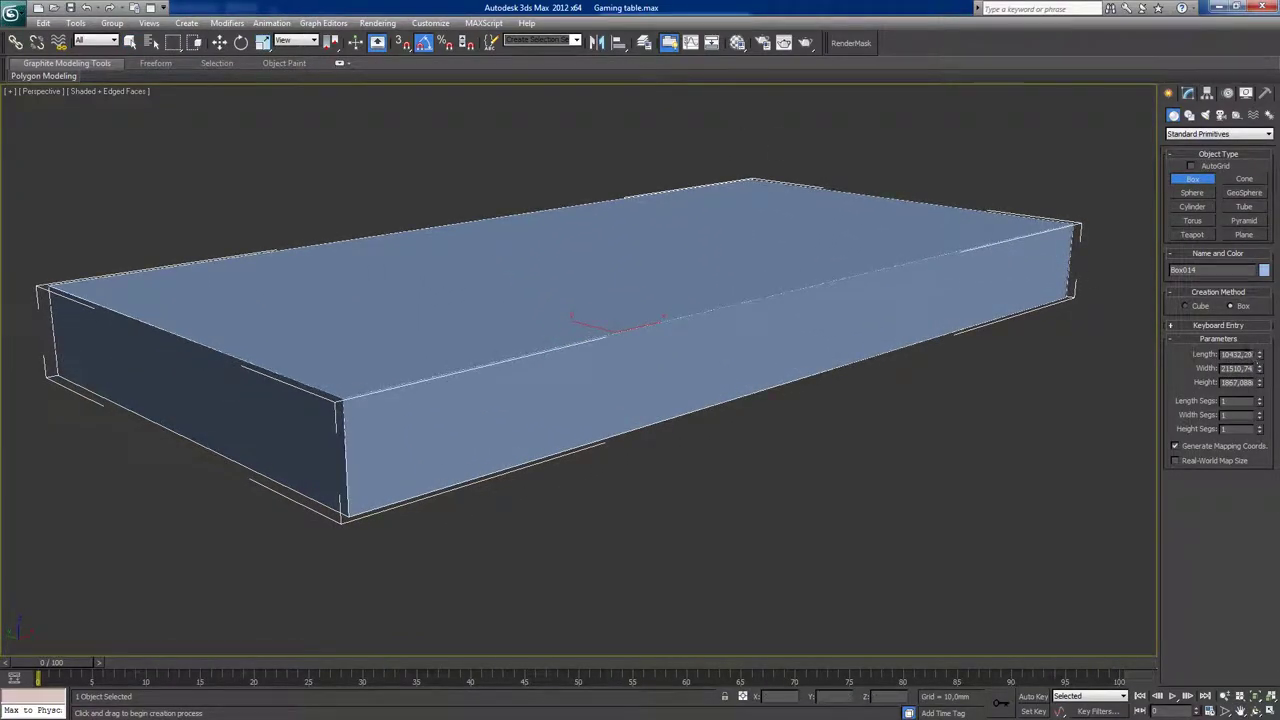
{"action": "key", "text": "Tab"}
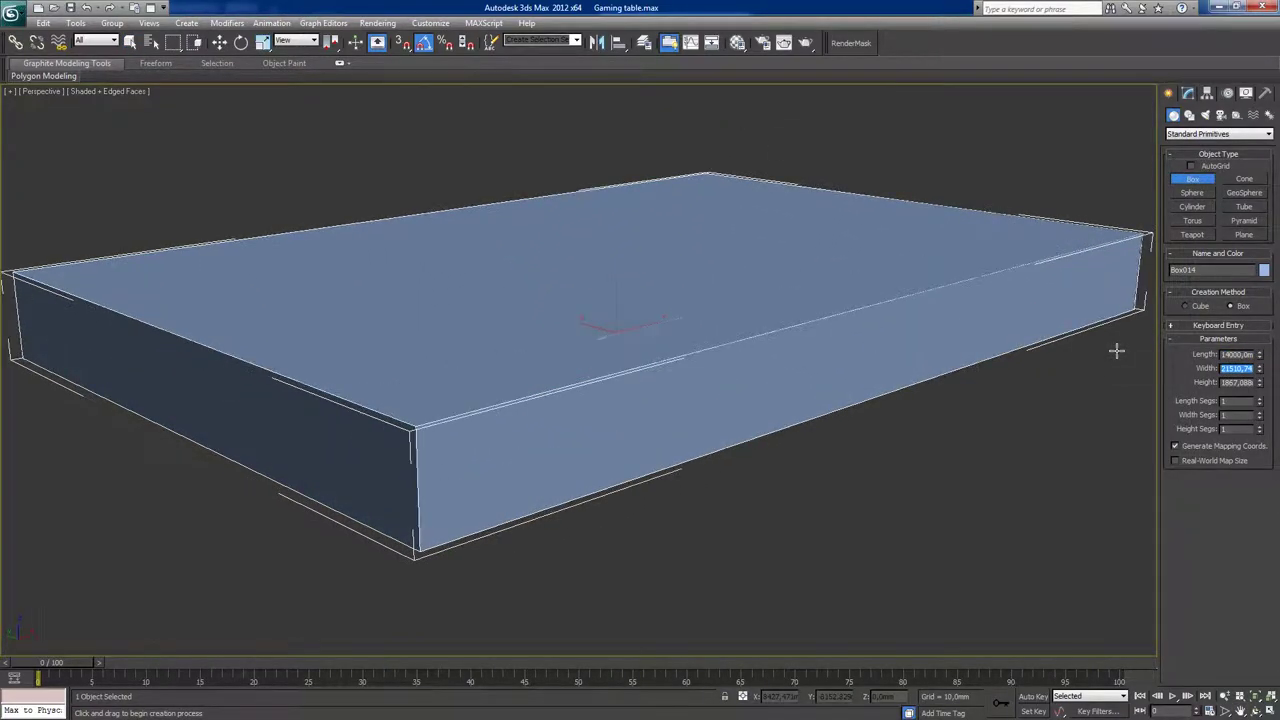
{"action": "type", "text": "25000"}
{"action": "key", "text": "Tab"}
{"action": "type", "text": "5000"}
{"action": "key", "text": "Return"}
{"action": "key", "text": "z"}
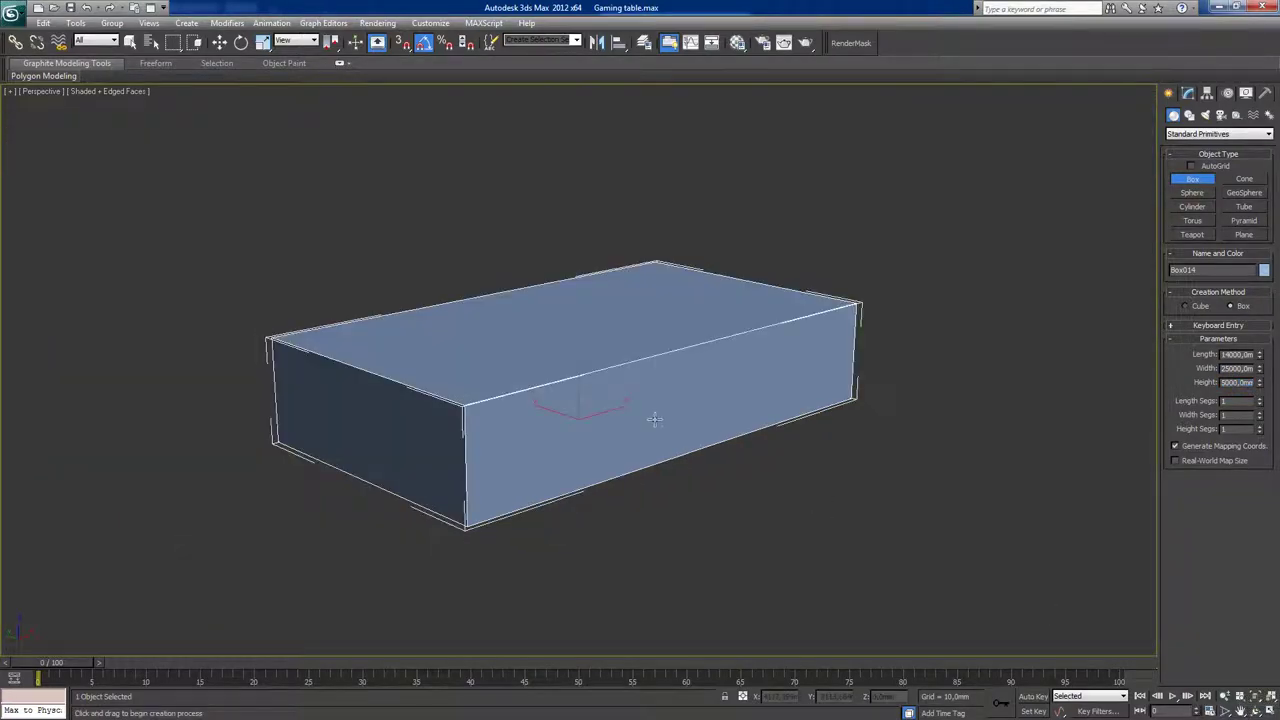
{"action": "key", "text": "w"}
- Convert the box to Editable Poly, delete its top, front and side faces, and align the desk to it
{"action": "right_click", "coordinate": [693, 489]}
{"action": "left_click", "coordinate": [671, 507]}
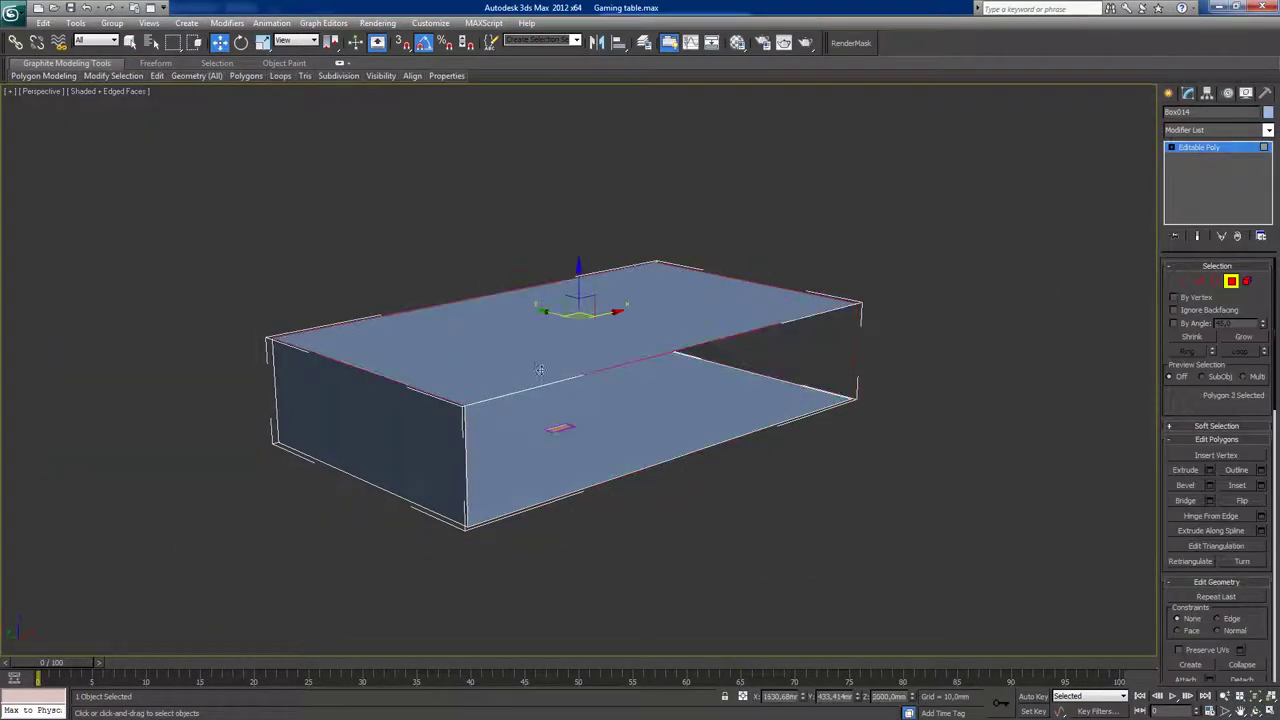
{"action": "left_click", "coordinate": [1170, 93]}
{"action": "key", "text": "alt+a"}
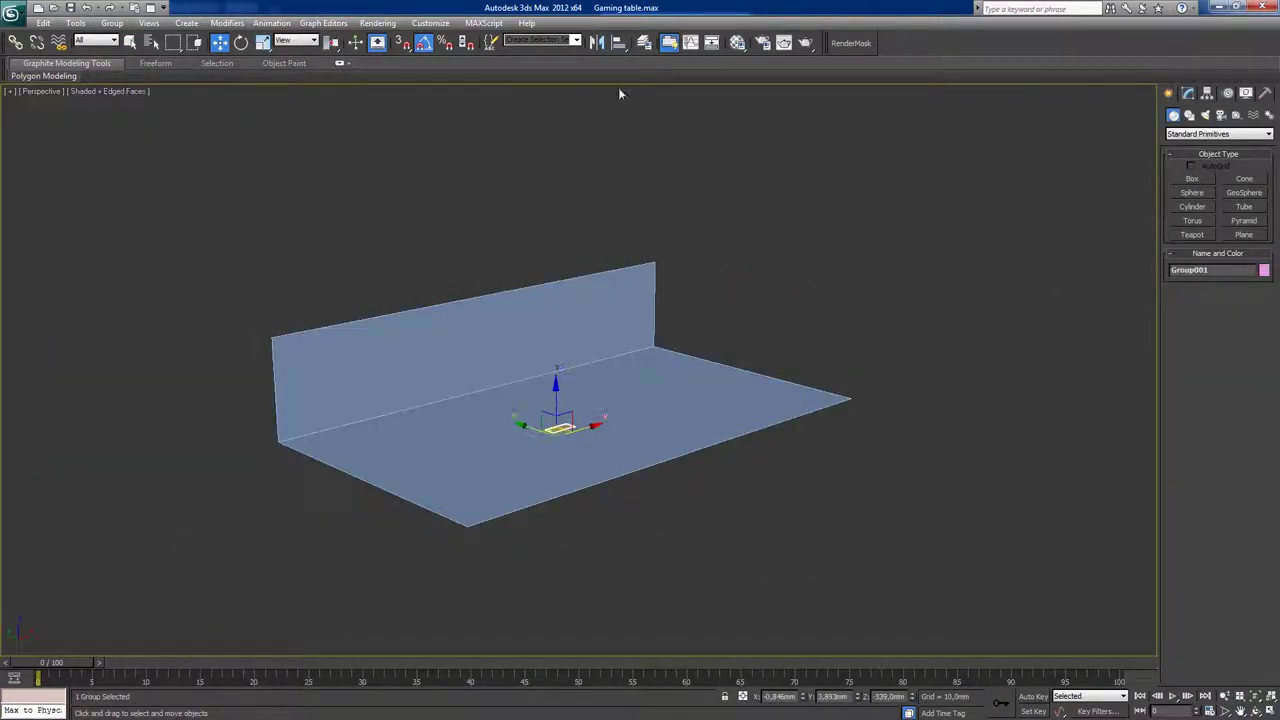
{"action": "left_click", "coordinate": [606, 340]}
{"action": "left_click", "coordinate": [643, 475]}
- Select the backdrop box and apply a modifier from the modifier list
{"action": "key", "text": "alt+w"}
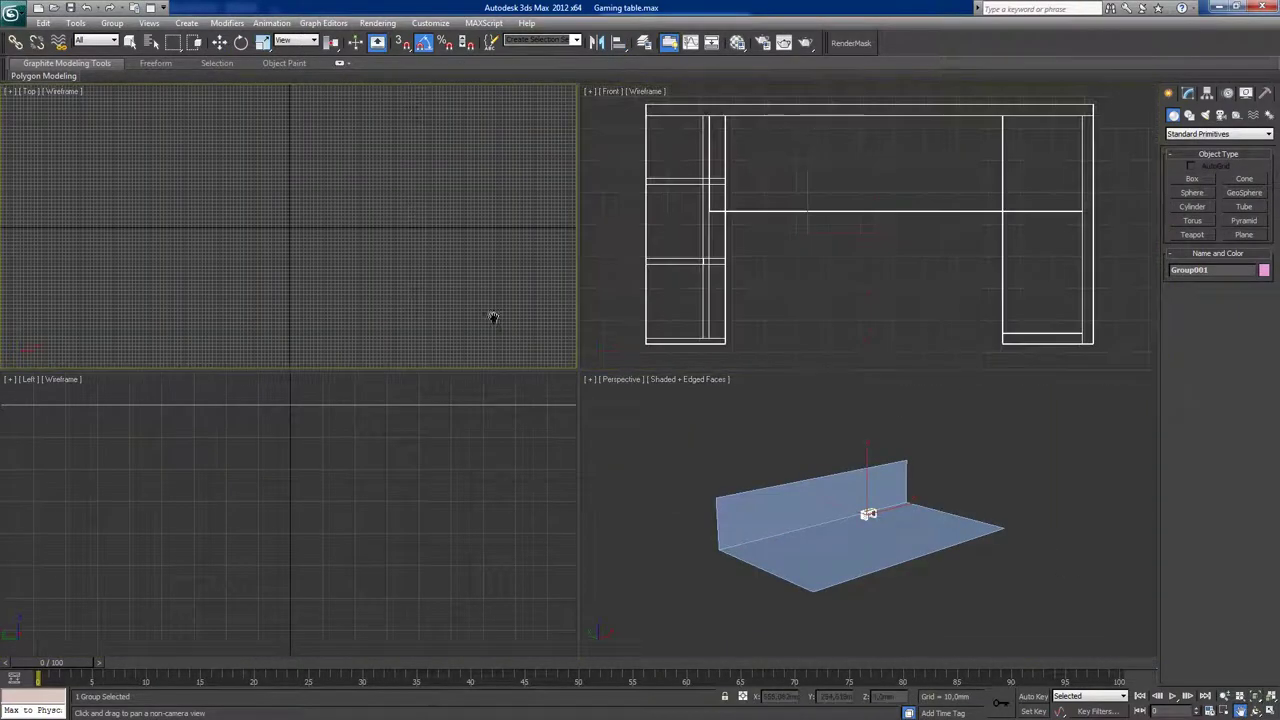
{"action": "key", "text": "z"}
{"action": "middle_click_drag", "start_coordinate": [520, 560], "coordinate": [380, 506]}
{"action": "scroll", "coordinate": [289, 563], "scroll_direction": "up", "scroll_amount": 5}
{"action": "key", "text": "w"}
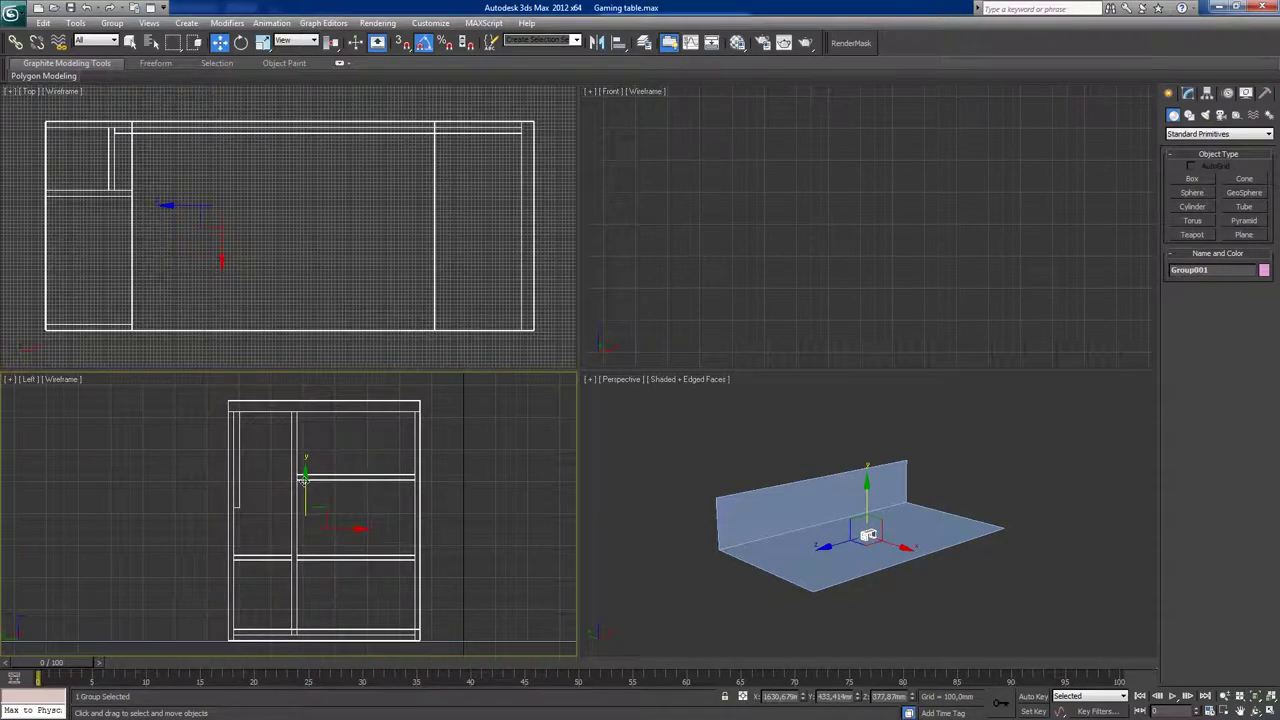
{"action": "right_click", "coordinate": [765, 505]}
{"action": "key", "text": "alt+w"}
{"action": "scroll", "coordinate": [800, 506], "scroll_direction": "up", "scroll_amount": 5}
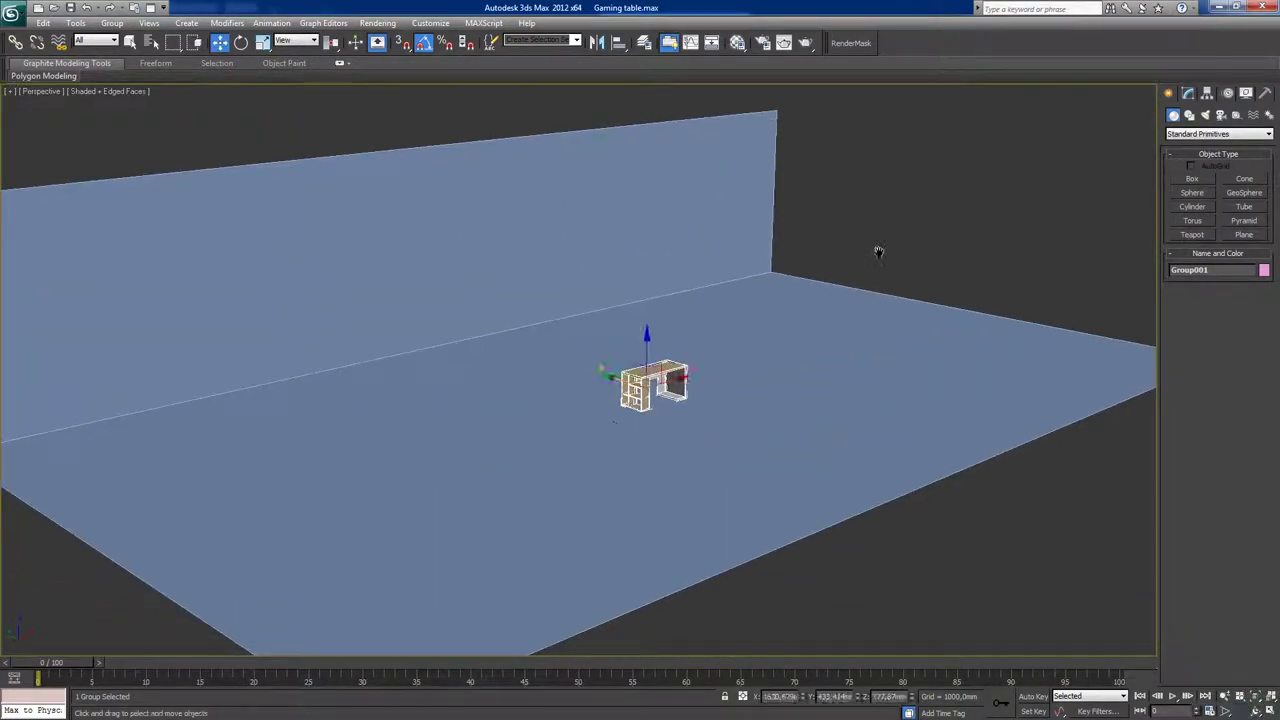
{"action": "left_click", "coordinate": [640, 385]}
{"action": "left_click", "coordinate": [1188, 92]}
{"action": "left_click", "coordinate": [1268, 130]}
{"action": "scroll", "coordinate": [1215, 400], "scroll_direction": "down", "scroll_amount": 3}
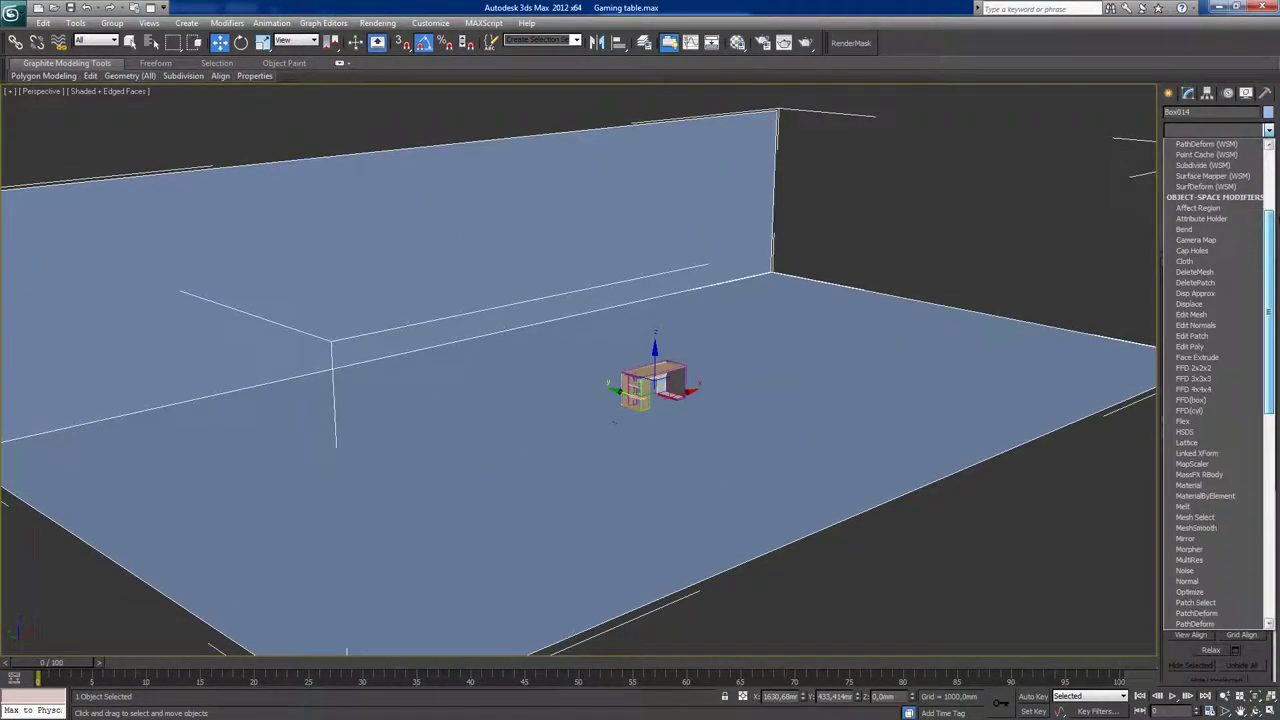
{"action": "left_click", "coordinate": [1200, 400]}
- Chamfer the wall-floor edge by 1500 mm with 19 segments for a smooth curve
{"action": "left_click", "coordinate": [1168, 92]}
{"action": "left_click", "coordinate": [1188, 92]}
{"action": "key", "text": "2"}
{"action": "left_click", "coordinate": [450, 342]}
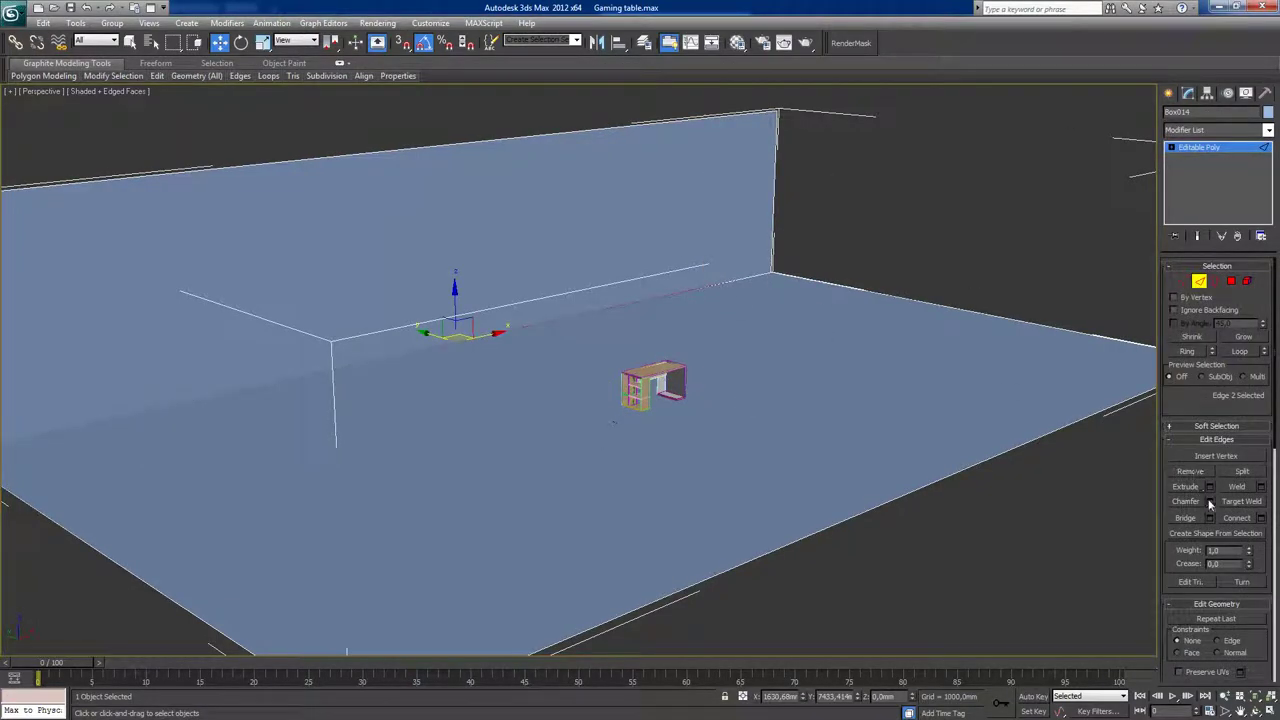
{"action": "left_click", "coordinate": [1209, 501]}
{"action": "left_click", "coordinate": [590, 416]}
{"action": "left_click_drag", "start_coordinate": [587, 396], "coordinate": [587, 372]}
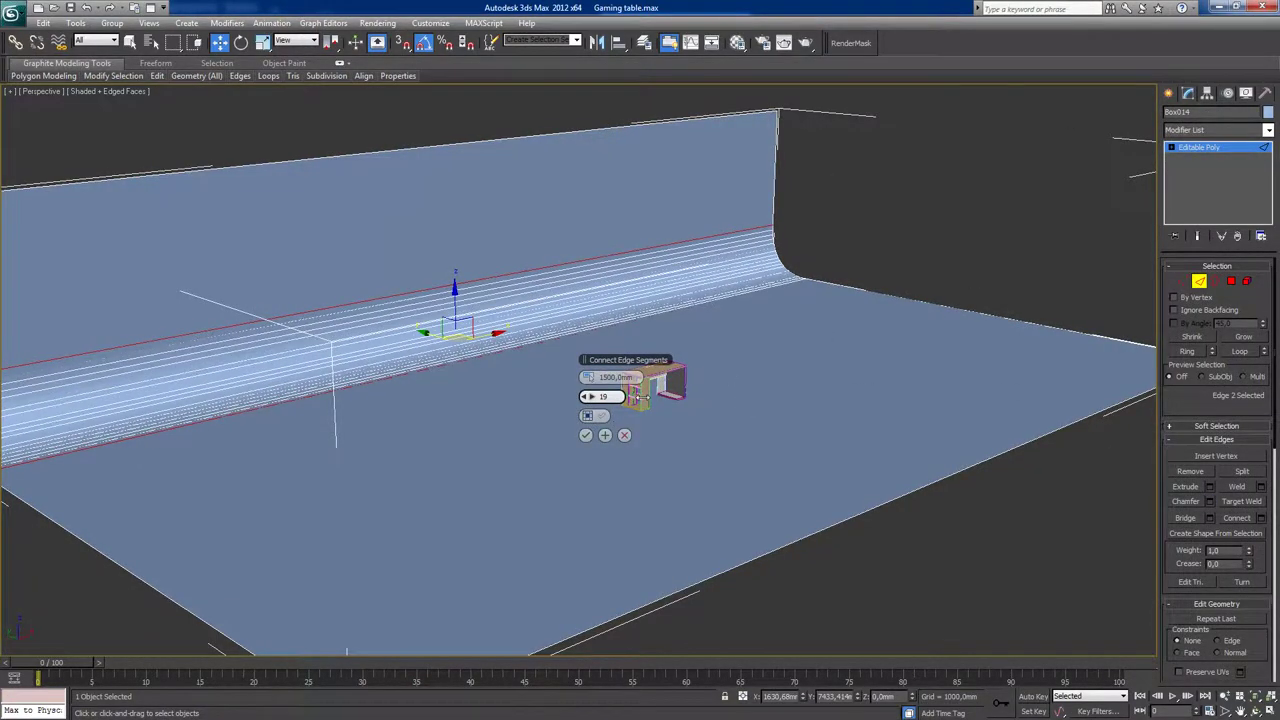
{"action": "left_click", "coordinate": [586, 435]}
{"action": "left_click", "coordinate": [736, 43]}
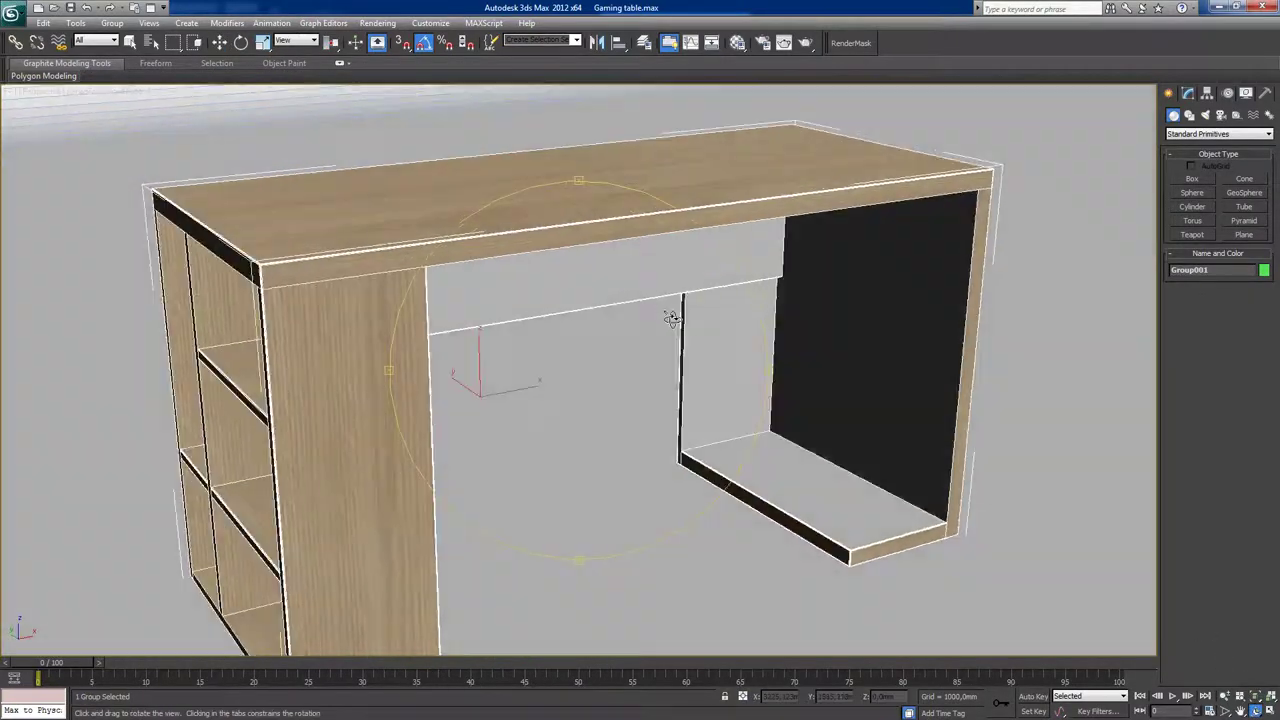
{"action": "mouse_move", "coordinate": [671, 318]}
{"action": "left_mouse_down"}
{"action": "mouse_move", "coordinate": [640, 314]}
{"action": "mouse_move", "coordinate": [607, 425]}
{"action": "left_mouse_up"}
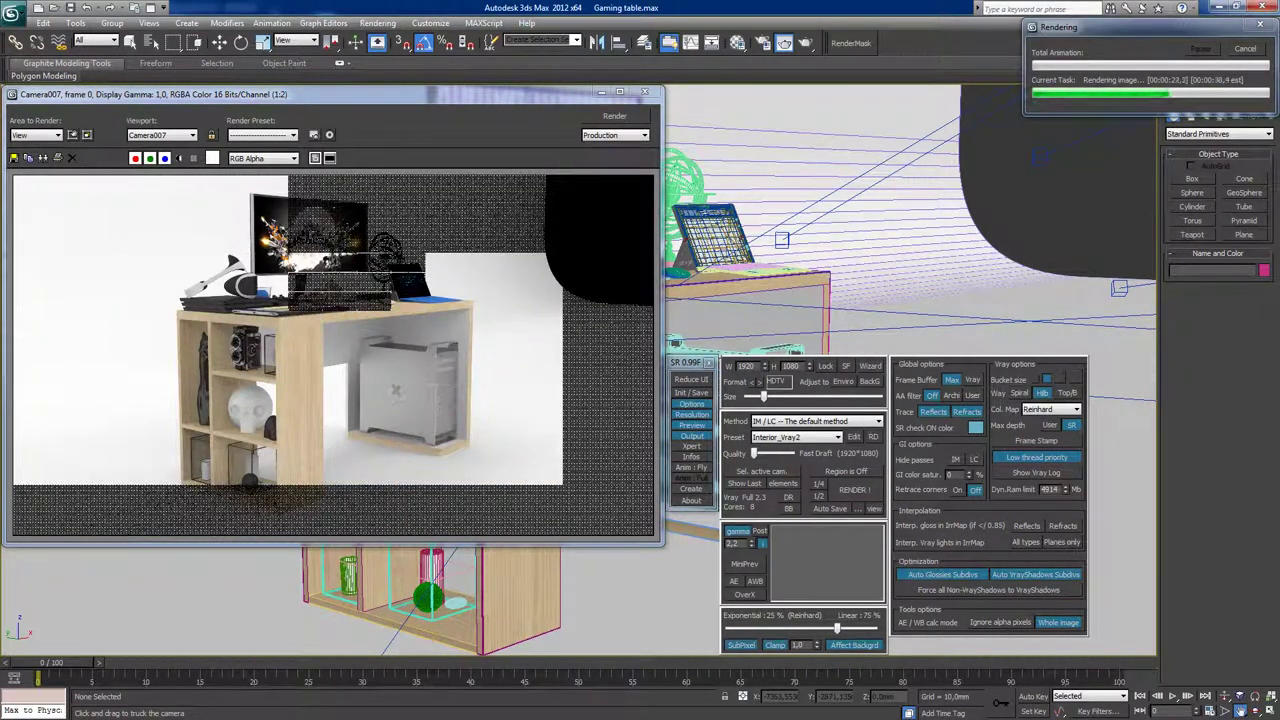
- Render the Camera007 view with V-Ray as the production renderer
{"action": "left_click", "coordinate": [845, 489]}
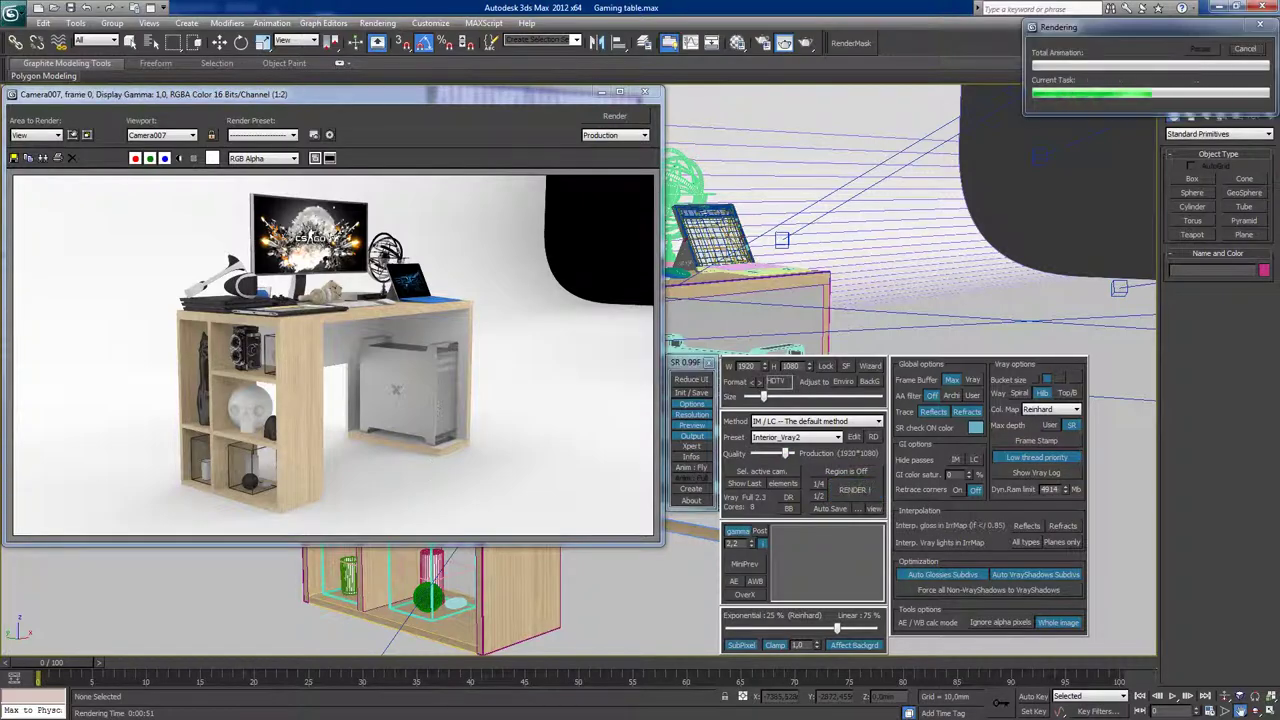